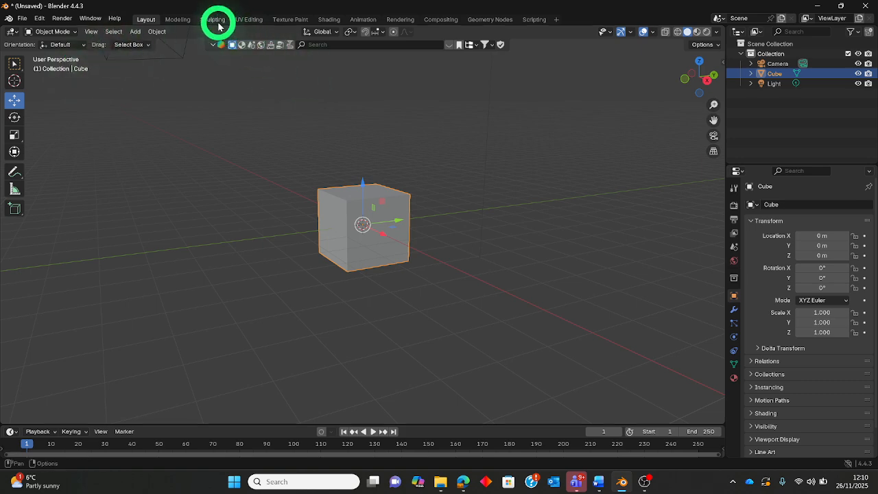
Step: Switch to the Shading workspace and frame the cube and its material nodes
{"action": "left_click", "coordinate": [330, 20]}
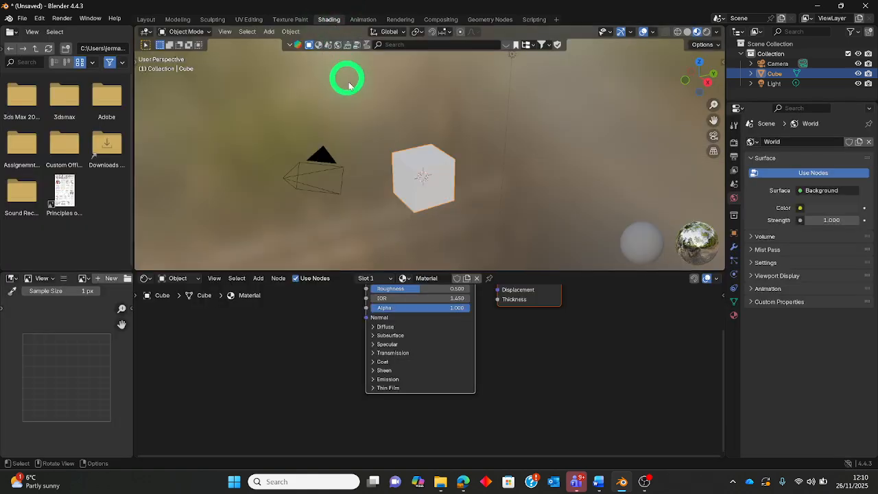
{"action": "scroll", "coordinate": [443, 169], "scroll_direction": "up", "scroll_amount": 3}
{"action": "middle_click_drag", "start_coordinate": [437, 174], "coordinate": [450, 157]}
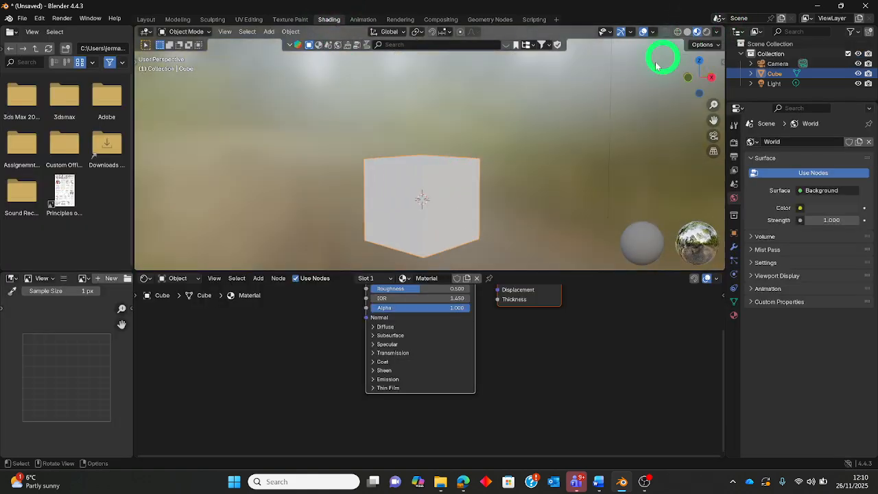
{"action": "middle_click_drag", "start_coordinate": [594, 366], "coordinate": [595, 400]}
{"action": "scroll", "coordinate": [629, 393], "scroll_direction": "down", "scroll_amount": 2}
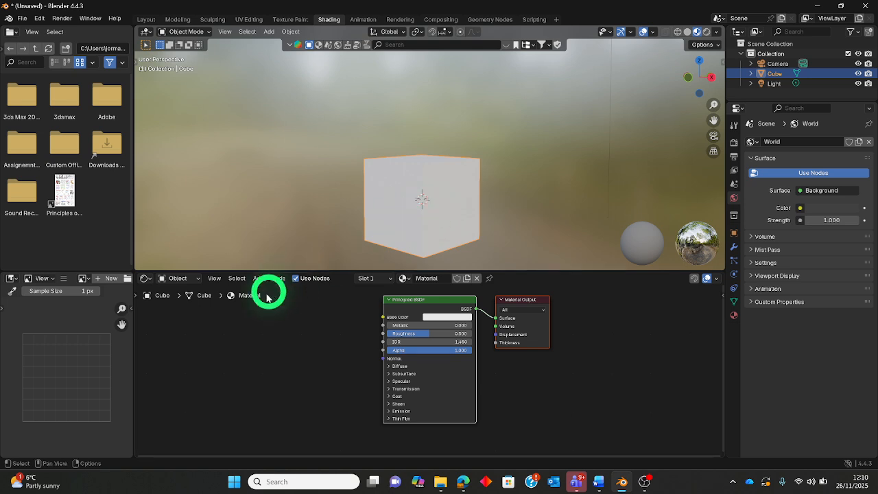
Step: Widen the image editor area beside the material nodes and change it to a UV Editor
{"action": "left_click_drag", "start_coordinate": [134, 333], "coordinate": [192, 322]}
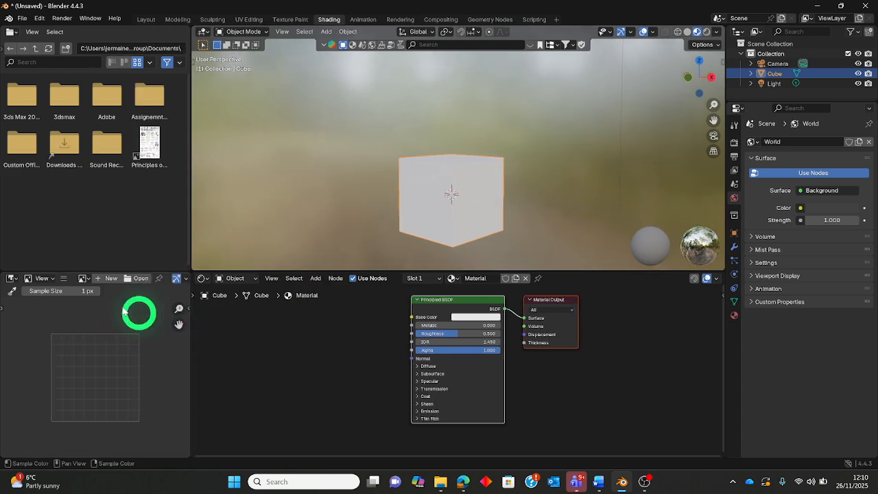
{"action": "left_click", "coordinate": [11, 279]}
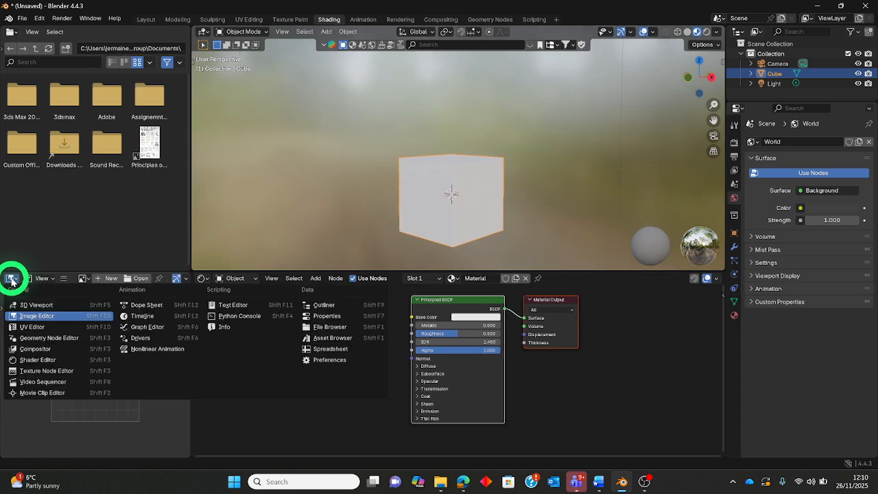
{"action": "left_click", "coordinate": [41, 328]}
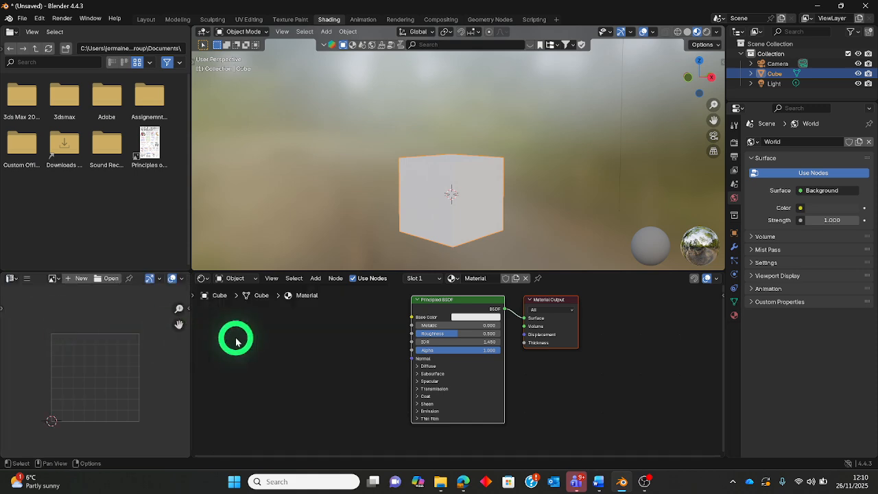
Step: Examine the cube's UV layout in Edit Mode and return to Object Mode
{"action": "scroll", "coordinate": [350, 361], "scroll_direction": "up", "scroll_amount": 1}
{"action": "middle_click_drag", "start_coordinate": [352, 362], "coordinate": [390, 384]}
{"action": "scroll", "coordinate": [391, 385], "scroll_direction": "up", "scroll_amount": 2}
{"action": "left_click", "coordinate": [234, 31]}
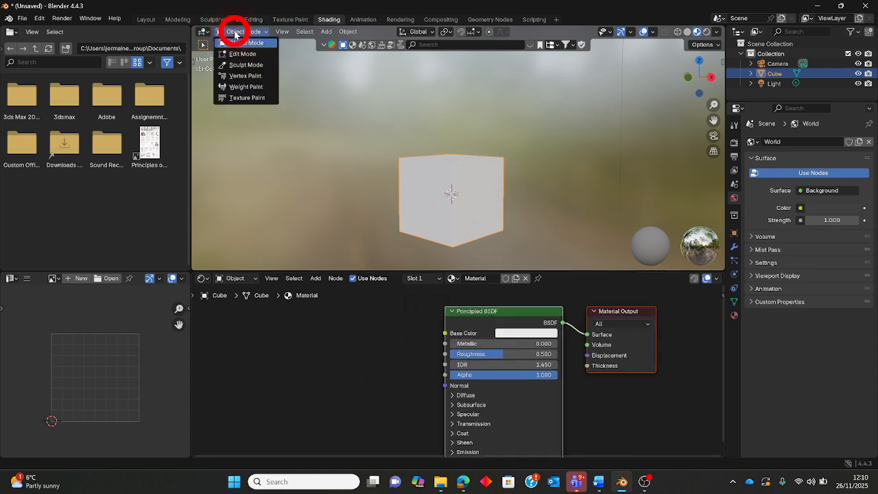
{"action": "left_click", "coordinate": [235, 54]}
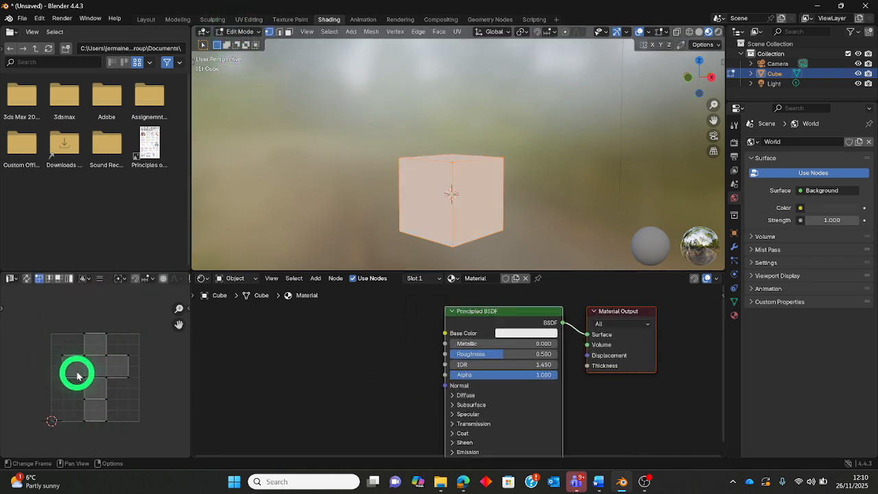
{"action": "left_click", "coordinate": [423, 183]}
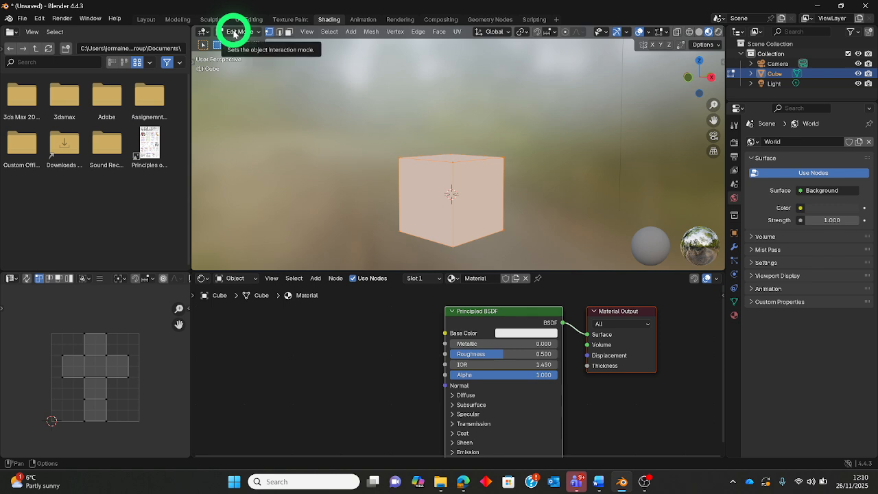
{"action": "left_click", "coordinate": [234, 33]}
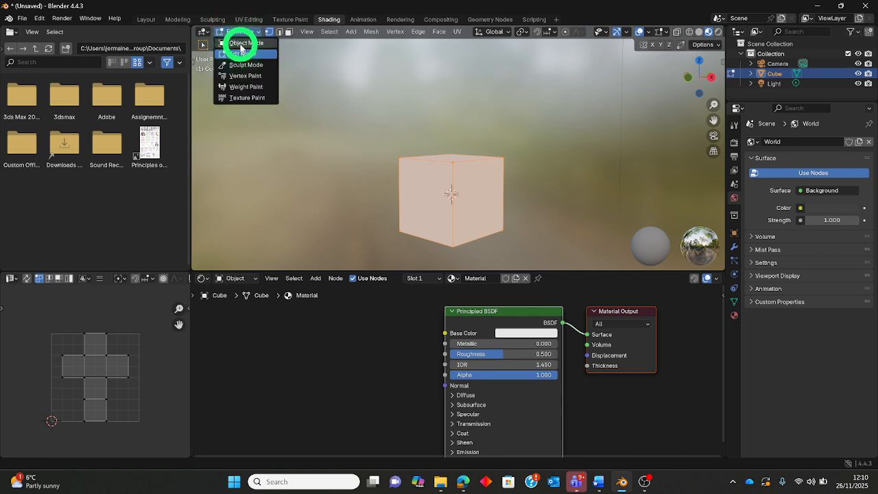
{"action": "left_click", "coordinate": [240, 43]}
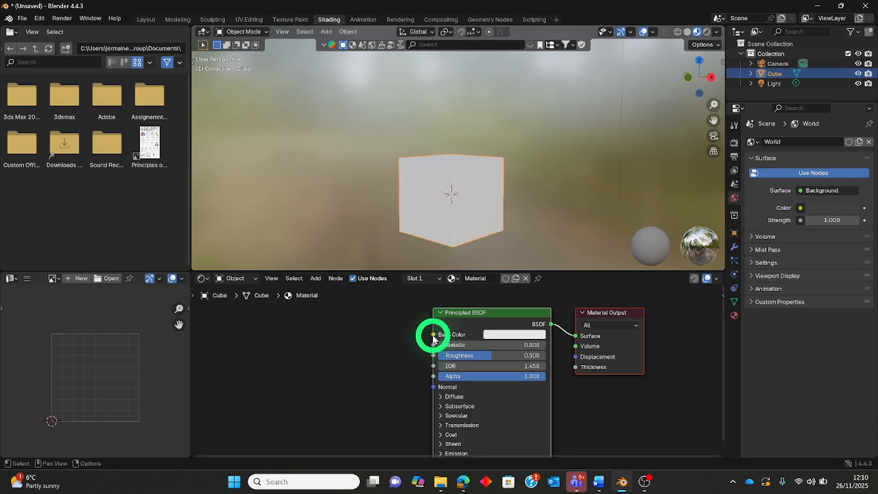
Step: Add an Image Texture node with its Color output linked to the Principled BSDF's Base Color
{"action": "left_click_drag", "start_coordinate": [433, 335], "coordinate": [369, 337]}
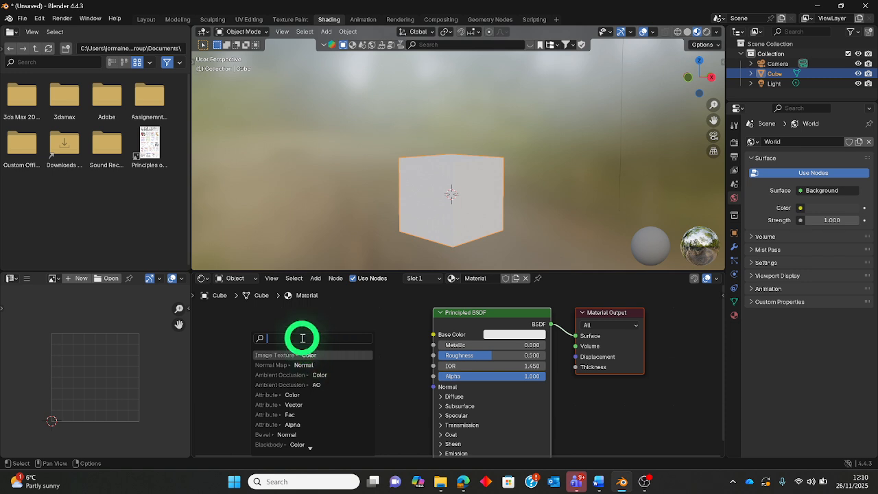
{"action": "type", "text": "k"}
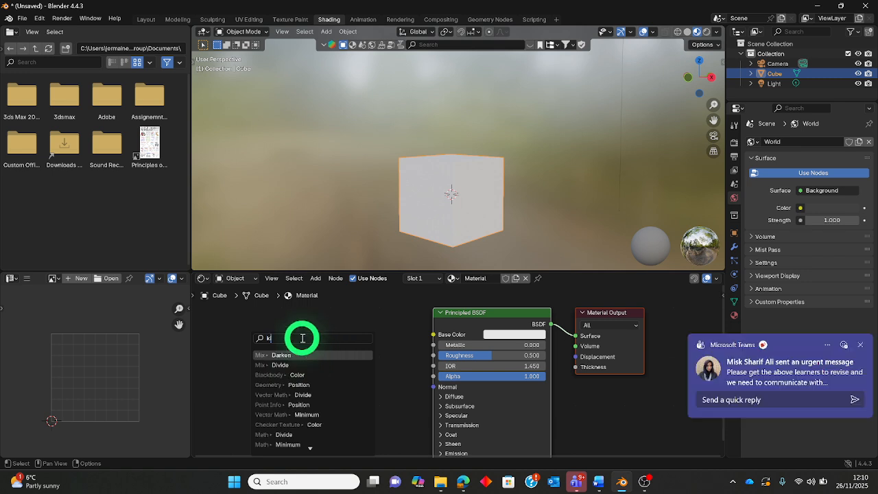
{"action": "key", "text": "BackSpace"}
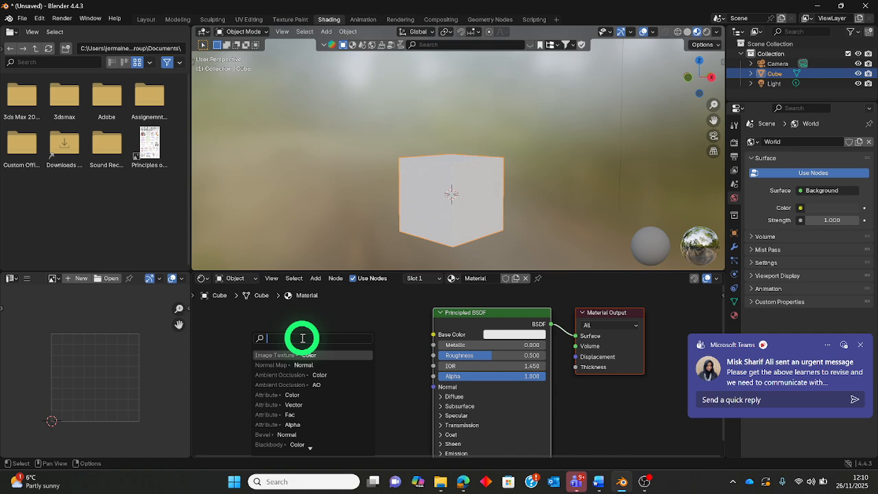
{"action": "left_click", "coordinate": [863, 346]}
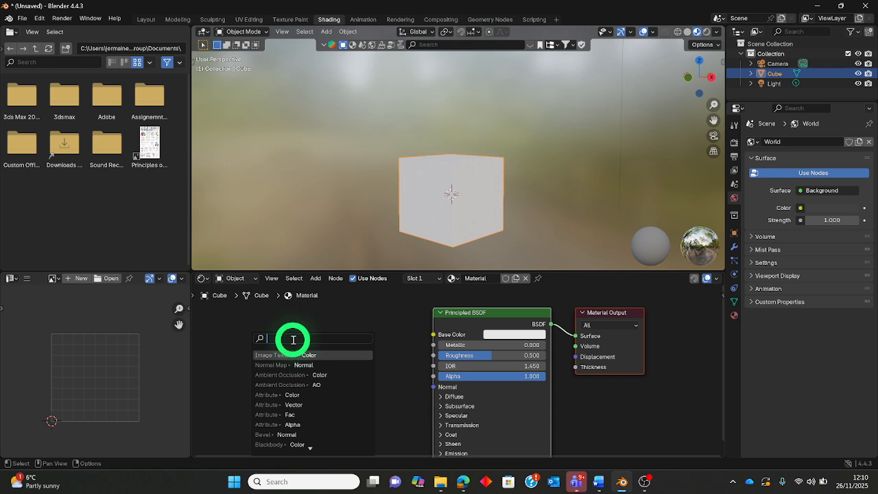
{"action": "type", "text": "Image"}
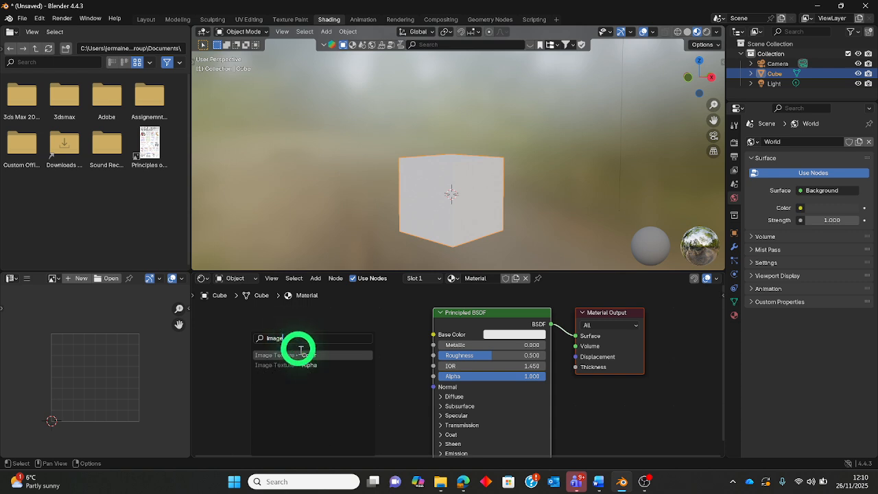
{"action": "left_click", "coordinate": [307, 354]}
{"action": "left_click", "coordinate": [300, 353]}
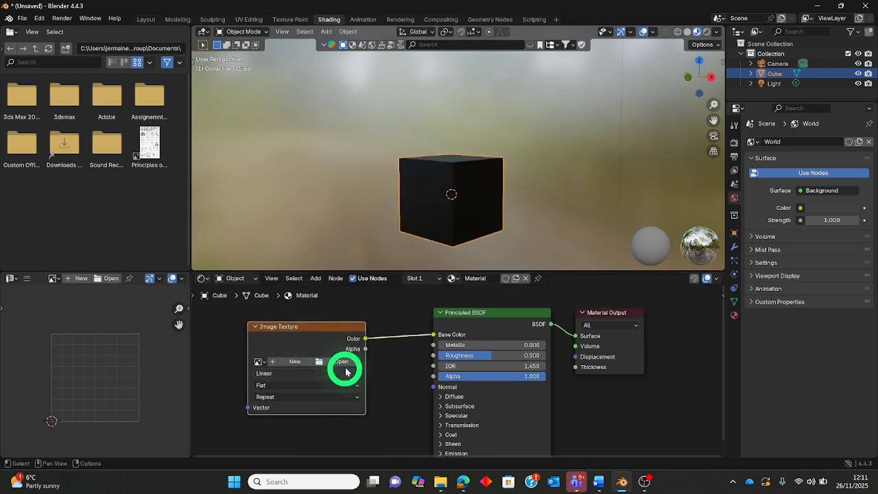
Step: Create a new 1024 × 1024 px blank black image named "colour" in the Image Texture node
{"action": "middle_click_drag", "start_coordinate": [380, 364], "coordinate": [420, 370]}
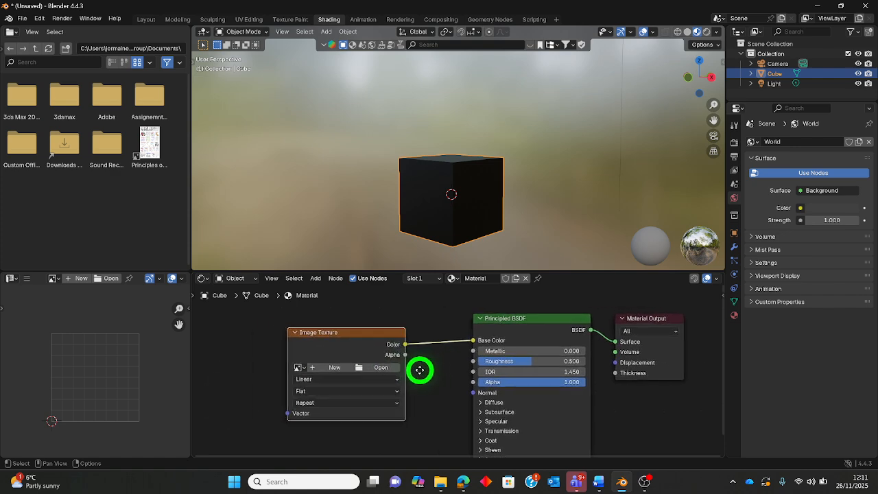
{"action": "scroll", "coordinate": [420, 371], "scroll_direction": "up", "scroll_amount": 1}
{"action": "left_click", "coordinate": [326, 368]}
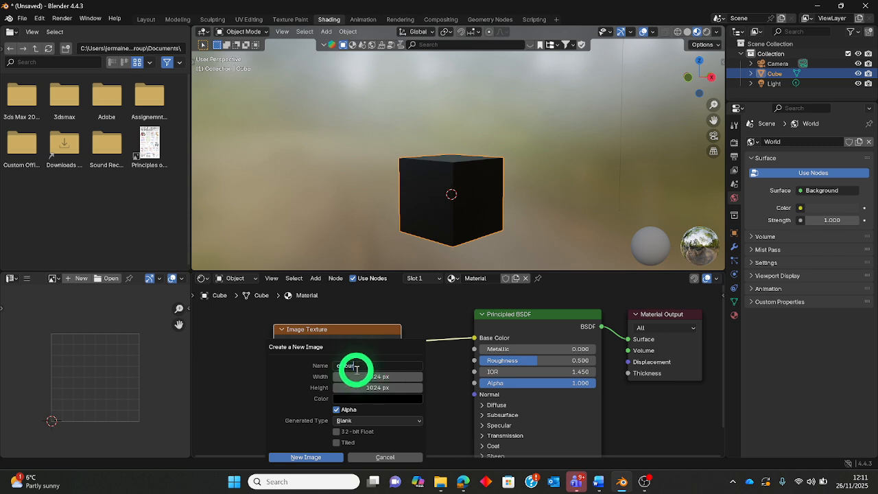
{"action": "left_click", "coordinate": [309, 457]}
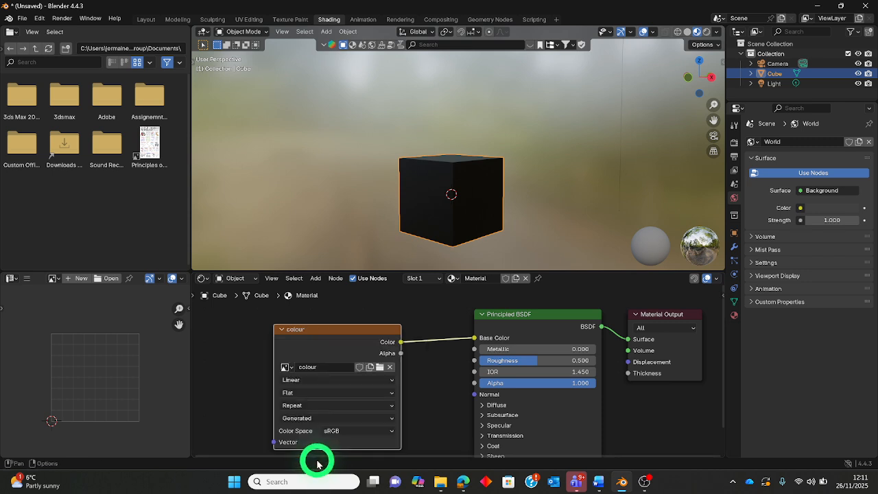
Step: Put the cube in Texture Paint mode and display the active brush's tool settings beside the 3D view
{"action": "left_click", "coordinate": [249, 32]}
{"action": "left_click", "coordinate": [244, 99]}
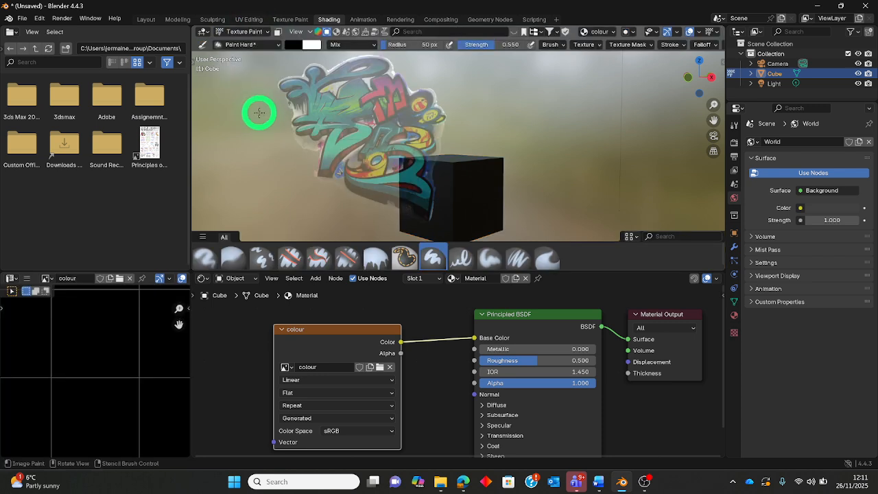
{"action": "left_click", "coordinate": [721, 61]}
{"action": "left_click", "coordinate": [718, 85]}
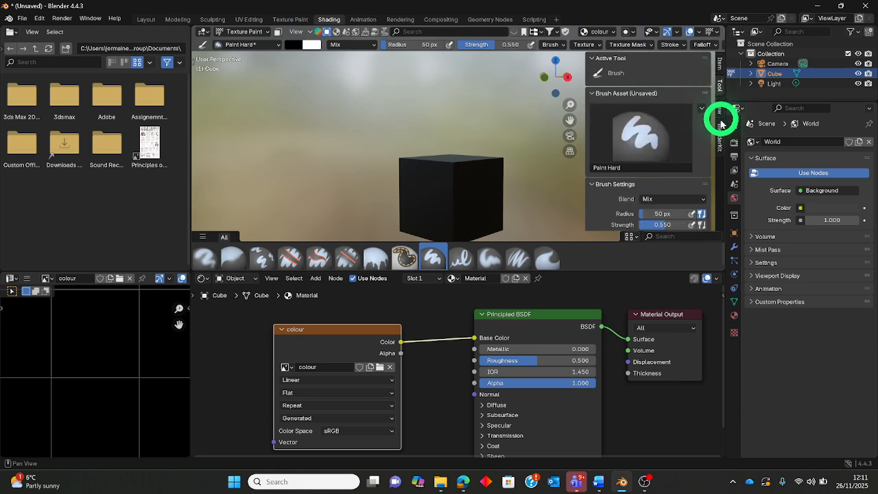
Step: Remove the graffiti stencil texture from the Paint Hard brush
{"action": "scroll", "coordinate": [666, 157], "scroll_direction": "down", "scroll_amount": 8}
{"action": "scroll", "coordinate": [669, 177], "scroll_direction": "down", "scroll_amount": 3}
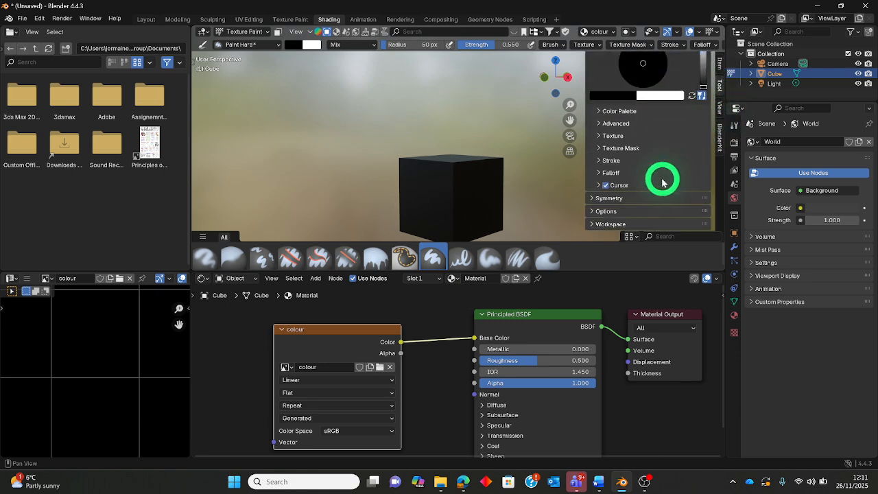
{"action": "left_click", "coordinate": [595, 137]}
{"action": "left_click", "coordinate": [692, 212]}
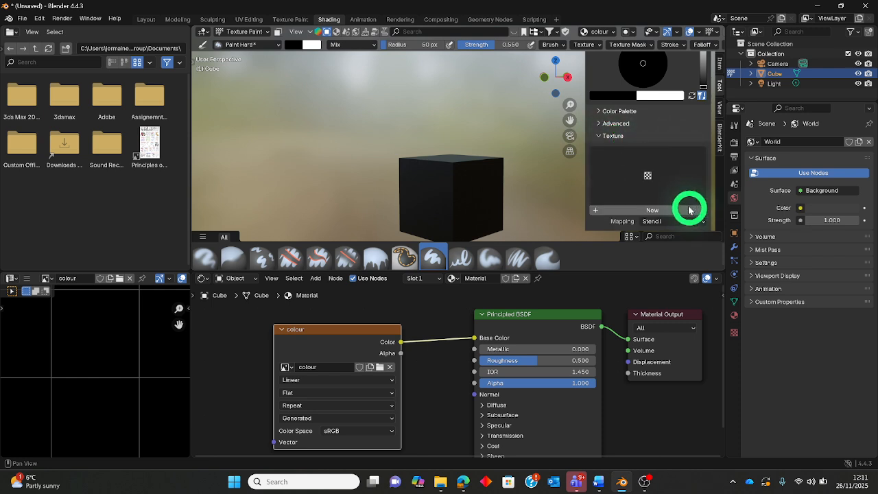
{"action": "left_click", "coordinate": [609, 137]}
{"action": "scroll", "coordinate": [609, 137], "scroll_direction": "up", "scroll_amount": 3}
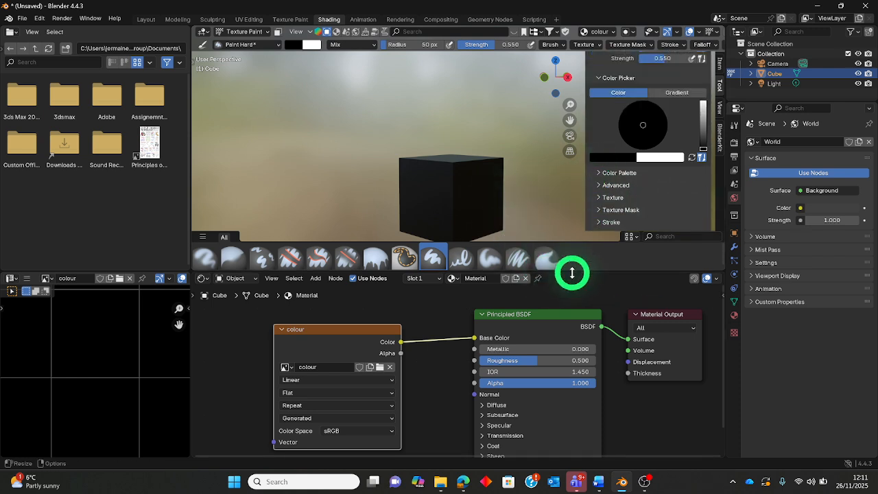
Step: Enlarge the 3D viewport above the node editor and show its painting tools
{"action": "left_click_drag", "start_coordinate": [572, 272], "coordinate": [542, 321]}
{"action": "middle_click_drag", "start_coordinate": [495, 235], "coordinate": [511, 243]}
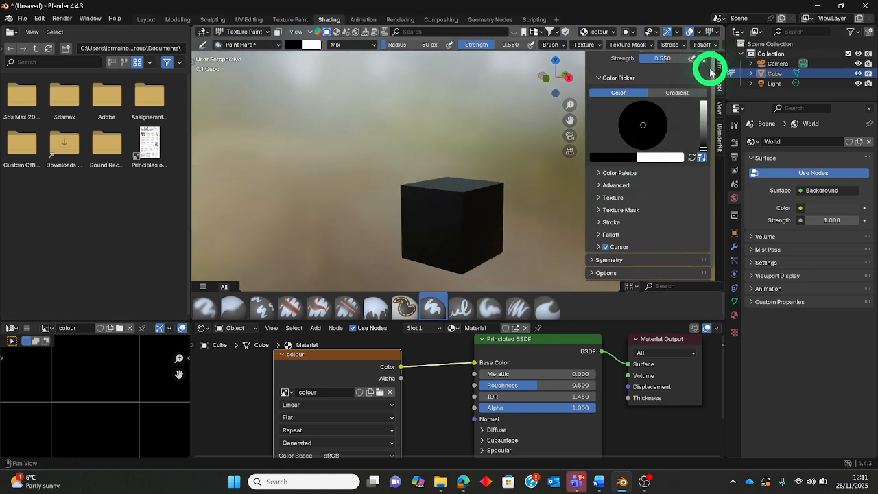
{"action": "left_click", "coordinate": [193, 60]}
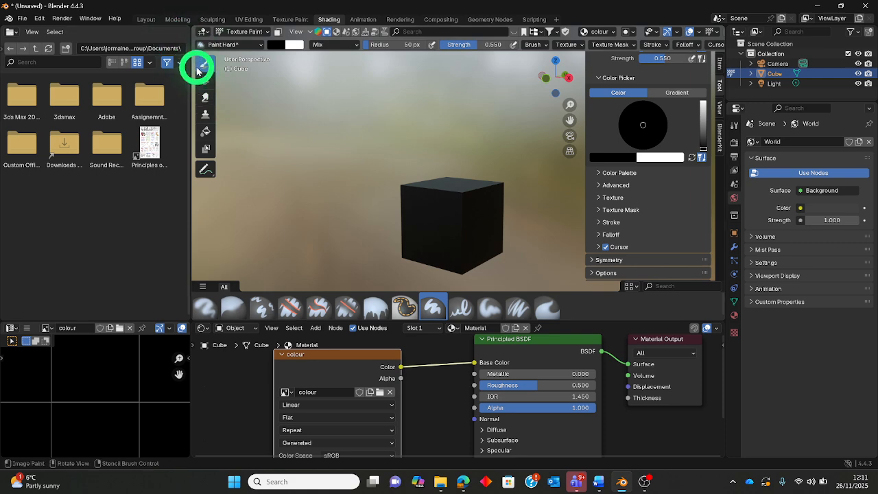
Step: Fill the whole cube with saturated blue using the Fill tool, swapping the primary and secondary colours first
{"action": "left_click", "coordinate": [204, 131]}
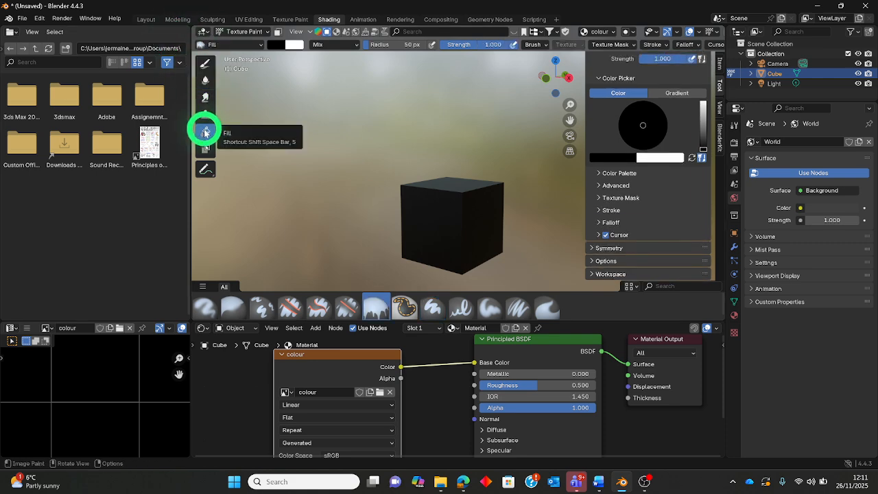
{"action": "scroll", "coordinate": [649, 143], "scroll_direction": "up", "scroll_amount": 5}
{"action": "scroll", "coordinate": [642, 158], "scroll_direction": "down", "scroll_amount": 5}
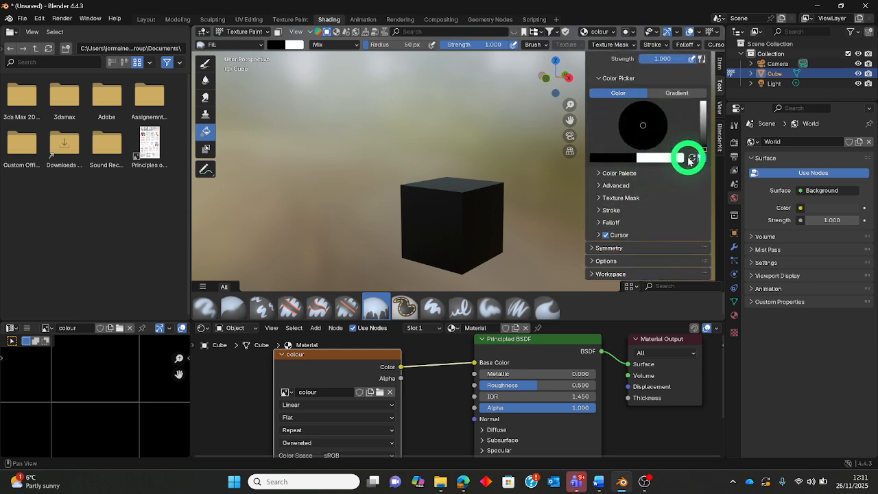
{"action": "left_click", "coordinate": [691, 159]}
{"action": "left_click", "coordinate": [653, 144]}
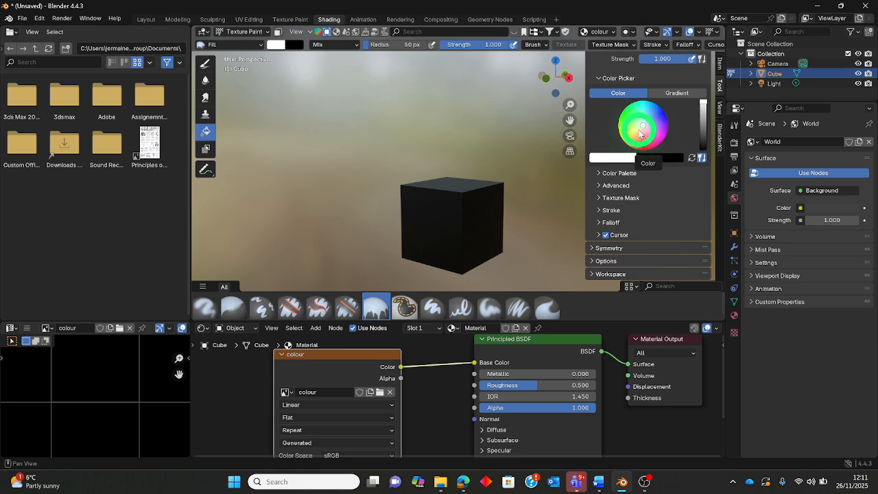
{"action": "left_click", "coordinate": [656, 118]}
{"action": "left_click_drag", "start_coordinate": [657, 117], "coordinate": [663, 111]}
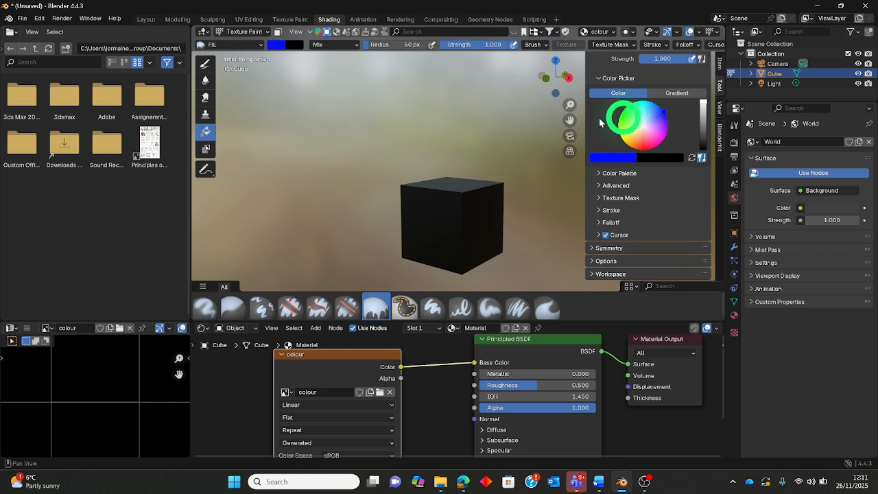
{"action": "left_click", "coordinate": [487, 220]}
Step: Paint a broad yellow stroke over the cube's upper corner using the Paint Hard brush with a 183 px radius
{"action": "scroll", "coordinate": [513, 229], "scroll_direction": "up", "scroll_amount": 3}
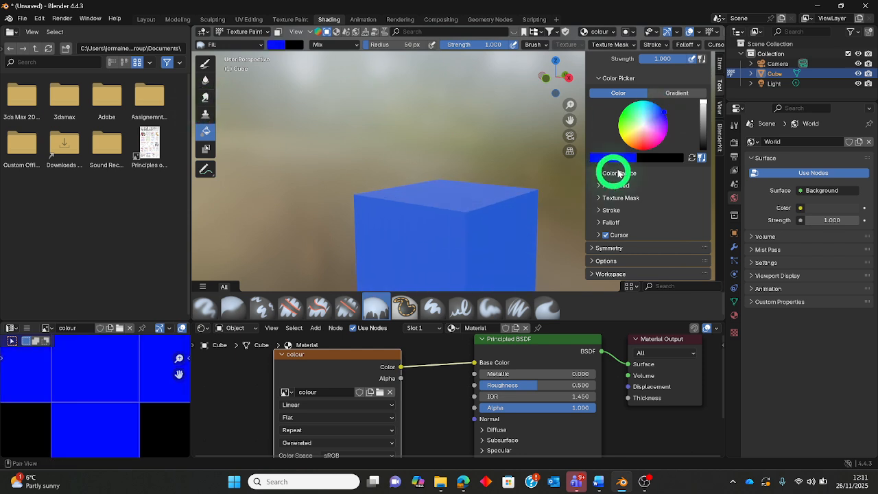
{"action": "left_click_drag", "start_coordinate": [663, 118], "coordinate": [642, 128]}
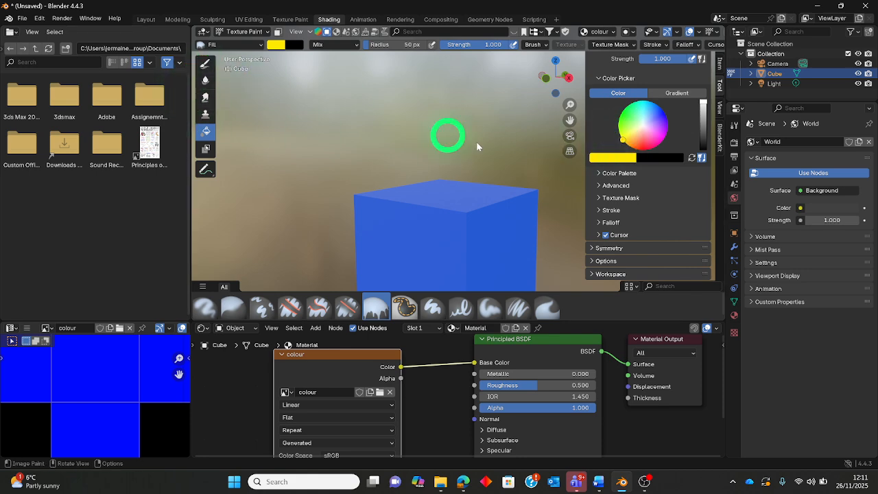
{"action": "left_click", "coordinate": [204, 62]}
{"action": "scroll", "coordinate": [376, 141], "scroll_direction": "up", "scroll_amount": 3}
{"action": "mouse_move", "coordinate": [377, 179]}
{"action": "middle_mouse_down", "text": "shift"}
{"action": "mouse_move", "coordinate": [370, 141]}
{"action": "mouse_move", "coordinate": [391, 183]}
{"action": "middle_mouse_up", "text": "shift"}
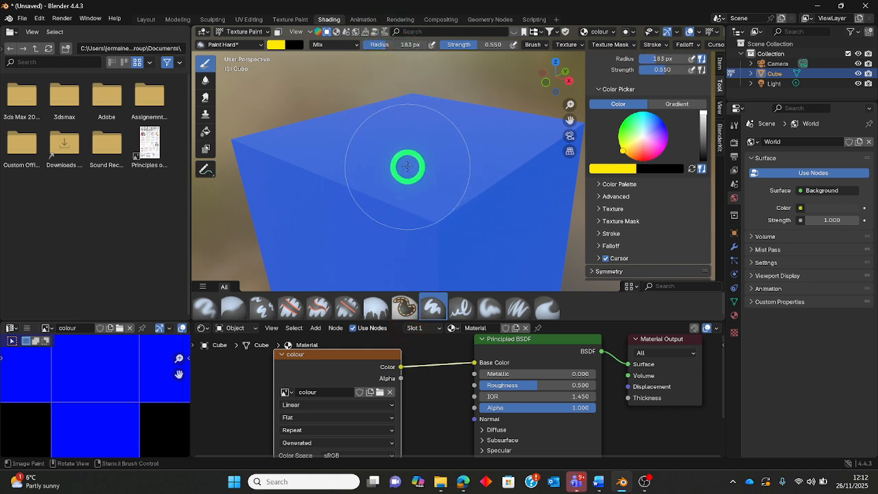
{"action": "mouse_move", "coordinate": [408, 167]}
{"action": "left_mouse_down"}
{"action": "mouse_move", "coordinate": [372, 198]}
{"action": "mouse_move", "coordinate": [402, 171]}
{"action": "mouse_move", "coordinate": [388, 155]}
{"action": "left_mouse_up"}
{"action": "mouse_move", "coordinate": [388, 155]}
{"action": "middle_mouse_down"}
{"action": "mouse_move", "coordinate": [359, 199]}
{"action": "mouse_move", "coordinate": [305, 202]}
{"action": "mouse_move", "coordinate": [398, 213]}
{"action": "mouse_move", "coordinate": [425, 184]}
{"action": "mouse_move", "coordinate": [371, 188]}
{"action": "mouse_move", "coordinate": [435, 177]}
{"action": "mouse_move", "coordinate": [418, 166]}
{"action": "mouse_move", "coordinate": [432, 170]}
{"action": "mouse_move", "coordinate": [450, 196]}
{"action": "mouse_move", "coordinate": [410, 249]}
{"action": "mouse_move", "coordinate": [374, 218]}
{"action": "mouse_move", "coordinate": [364, 235]}
{"action": "mouse_move", "coordinate": [392, 178]}
{"action": "mouse_move", "coordinate": [404, 172]}
{"action": "middle_mouse_up"}
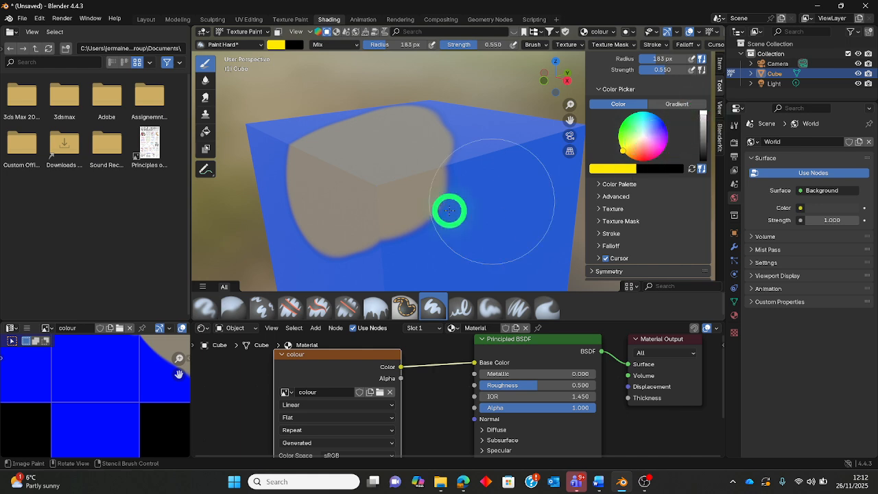
Step: Set the brush strength to 0.510 and paint overlapping yellow strokes across the existing patch on the cube's upper corner
{"action": "mouse_move", "coordinate": [353, 173]}
{"action": "middle_mouse_down"}
{"action": "mouse_move", "coordinate": [372, 199]}
{"action": "mouse_move", "coordinate": [324, 236]}
{"action": "mouse_move", "coordinate": [353, 210]}
{"action": "mouse_move", "coordinate": [358, 184]}
{"action": "mouse_move", "coordinate": [394, 171]}
{"action": "mouse_move", "coordinate": [426, 184]}
{"action": "mouse_move", "coordinate": [432, 98]}
{"action": "middle_mouse_up"}
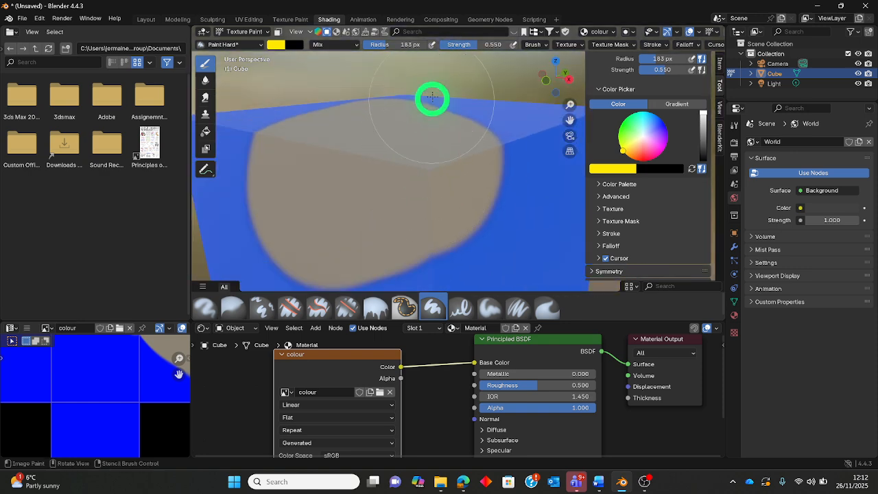
{"action": "left_click_drag", "start_coordinate": [478, 46], "coordinate": [480, 323]}
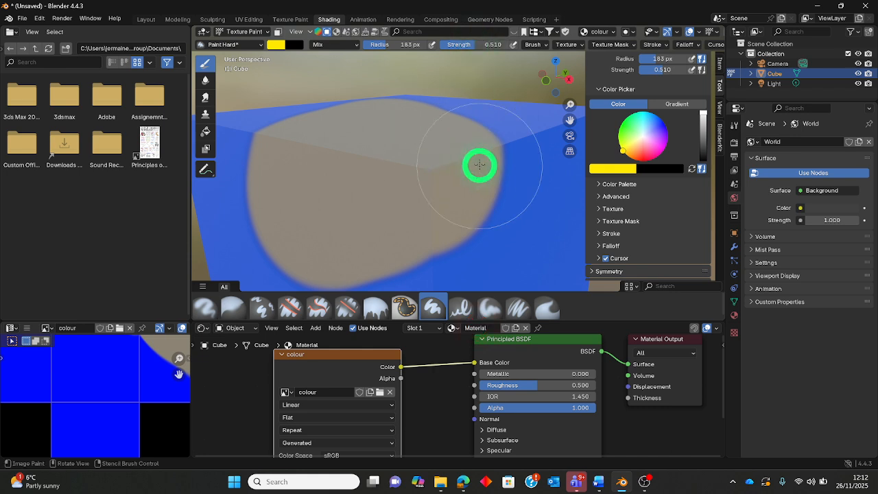
{"action": "mouse_move", "coordinate": [478, 163]}
{"action": "left_mouse_down"}
{"action": "mouse_move", "coordinate": [418, 176]}
{"action": "mouse_move", "coordinate": [358, 160]}
{"action": "mouse_move", "coordinate": [329, 180]}
{"action": "left_mouse_up"}
{"action": "middle_click_drag", "start_coordinate": [524, 218], "coordinate": [485, 205]}
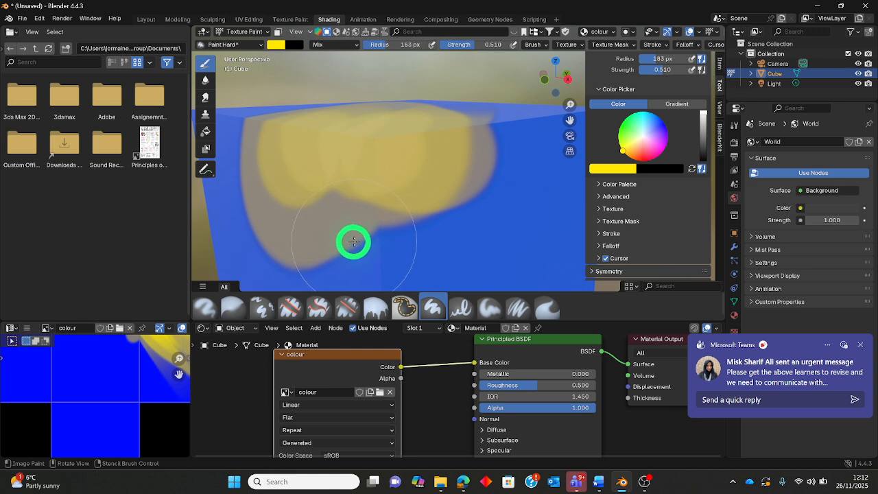
{"action": "mouse_move", "coordinate": [373, 194]}
{"action": "middle_mouse_down"}
{"action": "mouse_move", "coordinate": [311, 230]}
{"action": "mouse_move", "coordinate": [333, 242]}
{"action": "mouse_move", "coordinate": [353, 198]}
{"action": "middle_mouse_up"}
{"action": "scroll", "coordinate": [334, 242], "scroll_direction": "down", "scroll_amount": 4}
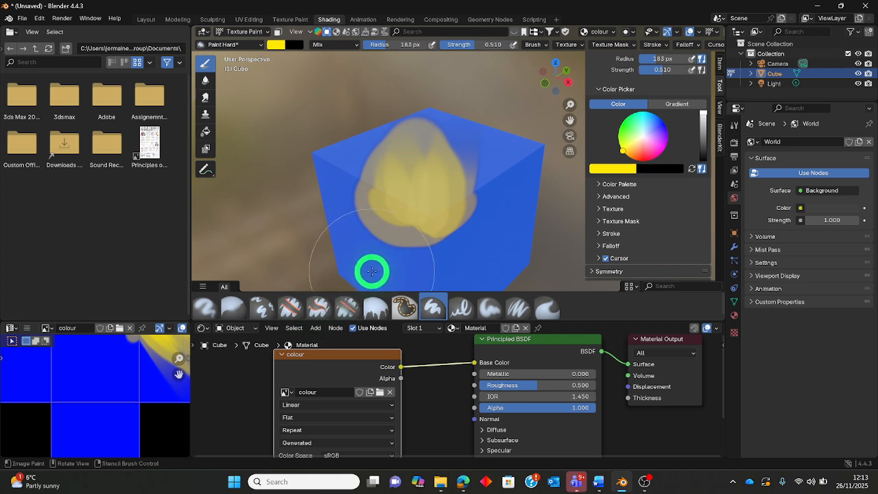
{"action": "mouse_move", "coordinate": [394, 245]}
{"action": "middle_mouse_down"}
{"action": "mouse_move", "coordinate": [386, 197]}
{"action": "mouse_move", "coordinate": [439, 196]}
{"action": "middle_mouse_up"}
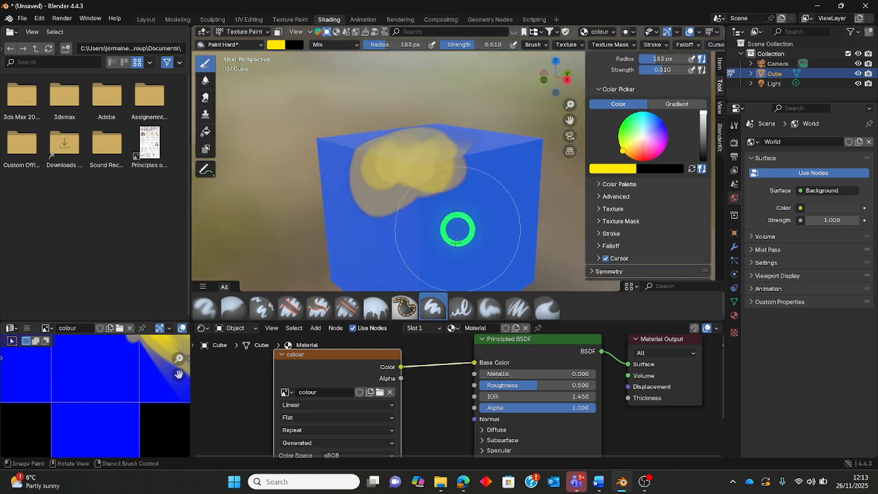
Step: Paint further yellow patches along the upper edge of the cube's adjacent side face and one broad patch below them
{"action": "scroll", "coordinate": [78, 402], "scroll_direction": "down", "scroll_amount": 4}
{"action": "scroll", "coordinate": [352, 392], "scroll_direction": "down", "scroll_amount": 2}
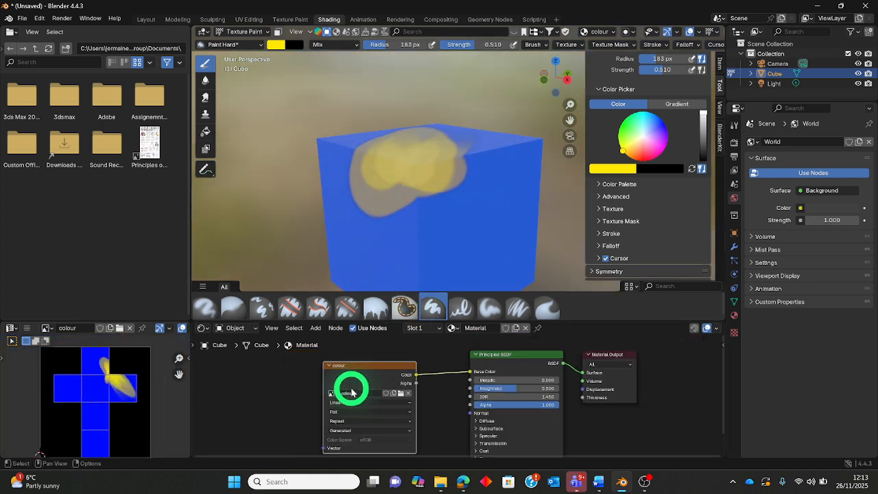
{"action": "scroll", "coordinate": [263, 398], "scroll_direction": "down", "scroll_amount": 1}
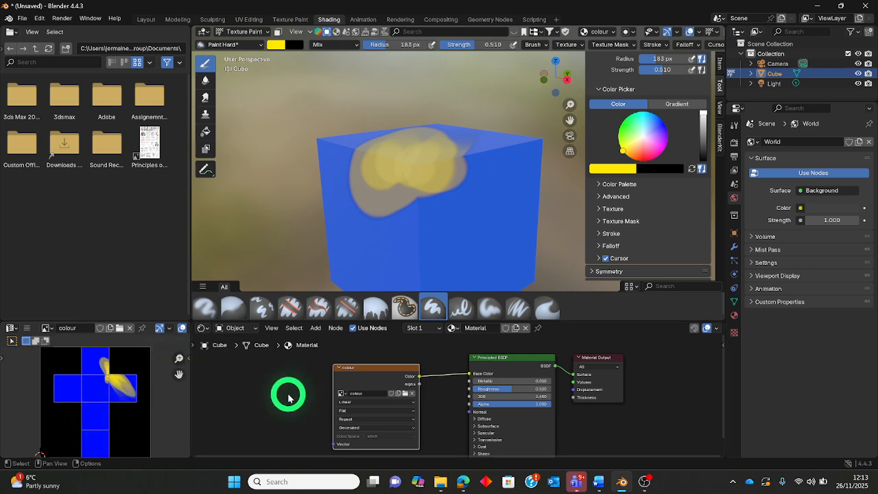
{"action": "mouse_move", "coordinate": [404, 198]}
{"action": "middle_mouse_down"}
{"action": "mouse_move", "coordinate": [361, 177]}
{"action": "mouse_move", "coordinate": [343, 182]}
{"action": "middle_mouse_up"}
{"action": "scroll", "coordinate": [366, 190], "scroll_direction": "up", "scroll_amount": 2}
{"action": "left_click_drag", "start_coordinate": [389, 173], "coordinate": [407, 197]}
{"action": "scroll", "coordinate": [414, 207], "scroll_direction": "down", "scroll_amount": 3}
{"action": "mouse_move", "coordinate": [414, 207]}
{"action": "middle_mouse_down"}
{"action": "mouse_move", "coordinate": [375, 212]}
{"action": "mouse_move", "coordinate": [454, 177]}
{"action": "middle_mouse_up"}
{"action": "scroll", "coordinate": [380, 209], "scroll_direction": "up", "scroll_amount": 1}
{"action": "left_click", "coordinate": [426, 149]}
{"action": "left_click", "coordinate": [425, 149]}
{"action": "scroll", "coordinate": [360, 199], "scroll_direction": "up", "scroll_amount": 2}
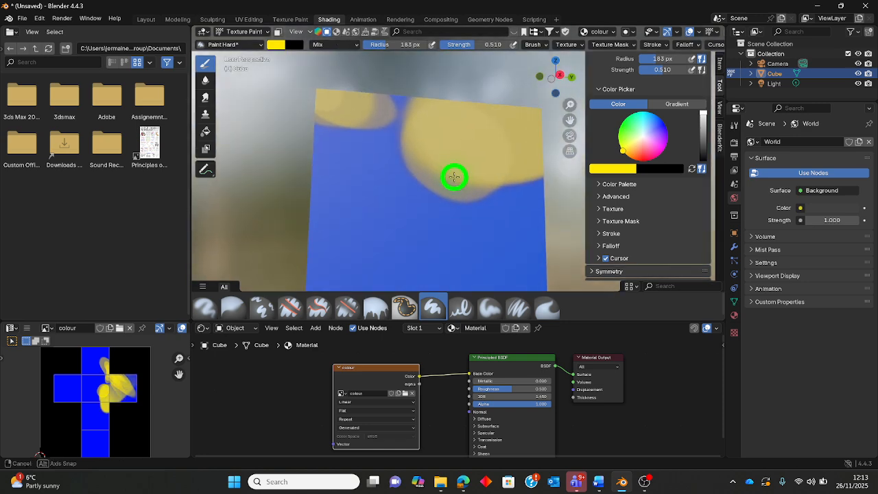
{"action": "left_click_drag", "start_coordinate": [416, 240], "coordinate": [355, 224]}
{"action": "scroll", "coordinate": [355, 220], "scroll_direction": "down", "scroll_amount": 4}
{"action": "middle_click_drag", "start_coordinate": [354, 220], "coordinate": [384, 251]}
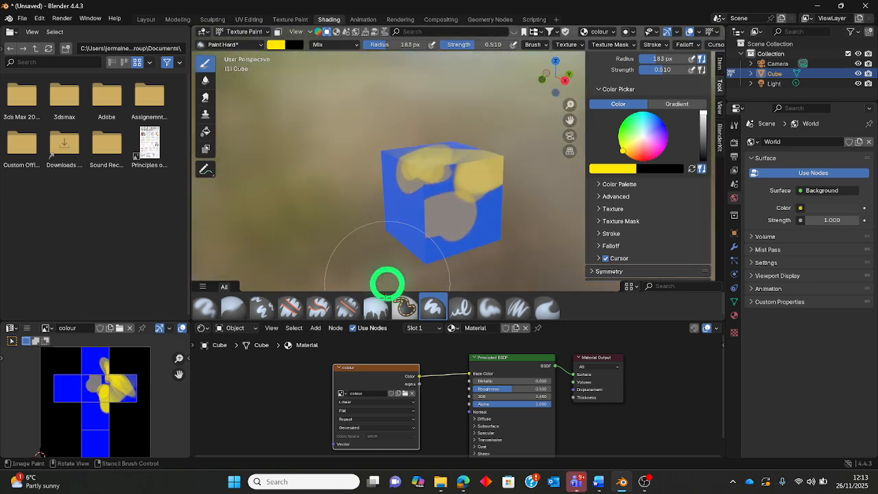
Step: Load Brick.jpg from the Downloads folder into the image texture node feeding the cube's Base Color
{"action": "scroll", "coordinate": [292, 396], "scroll_direction": "up", "scroll_amount": 2}
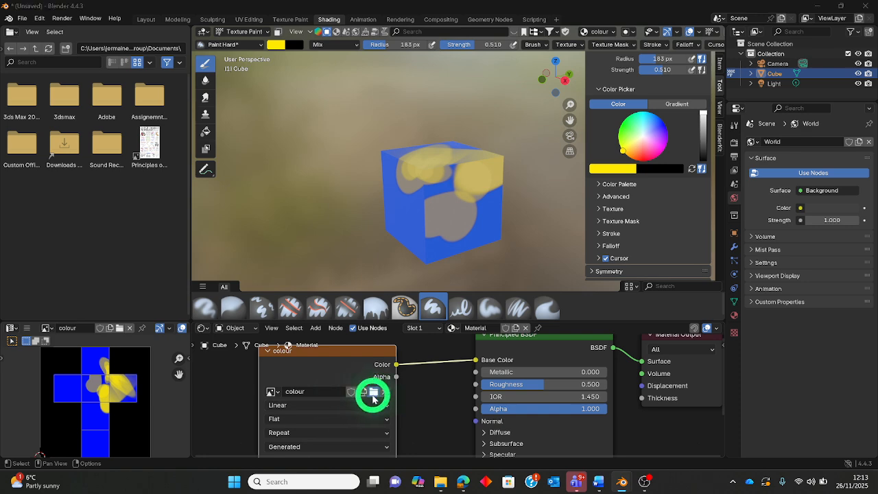
{"action": "left_click", "coordinate": [373, 392]}
{"action": "left_click", "coordinate": [210, 190]}
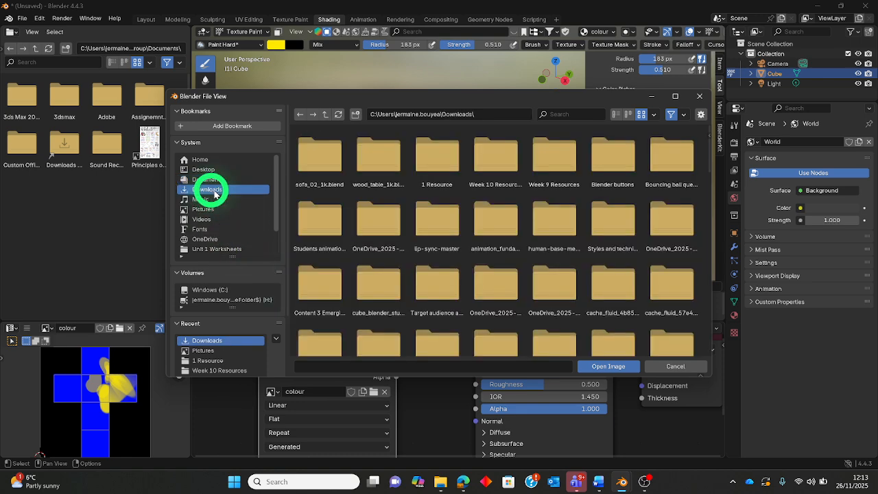
{"action": "scroll", "coordinate": [427, 238], "scroll_direction": "down", "scroll_amount": 10}
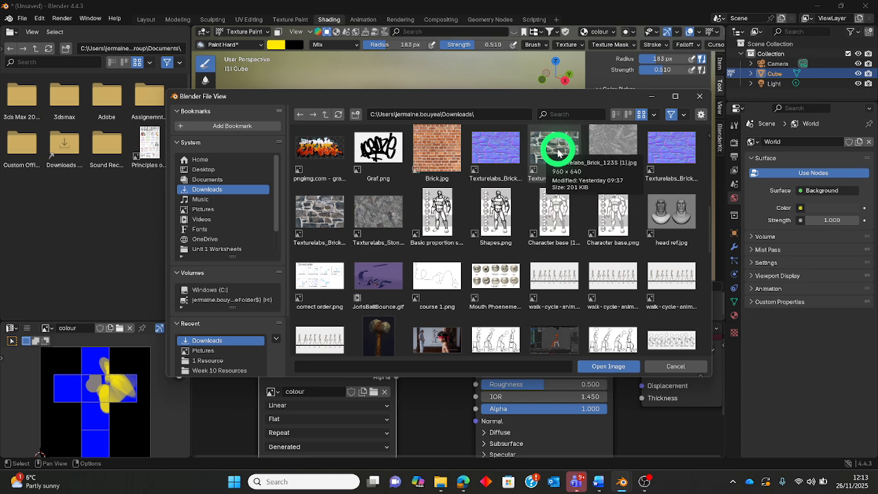
{"action": "left_click", "coordinate": [451, 148]}
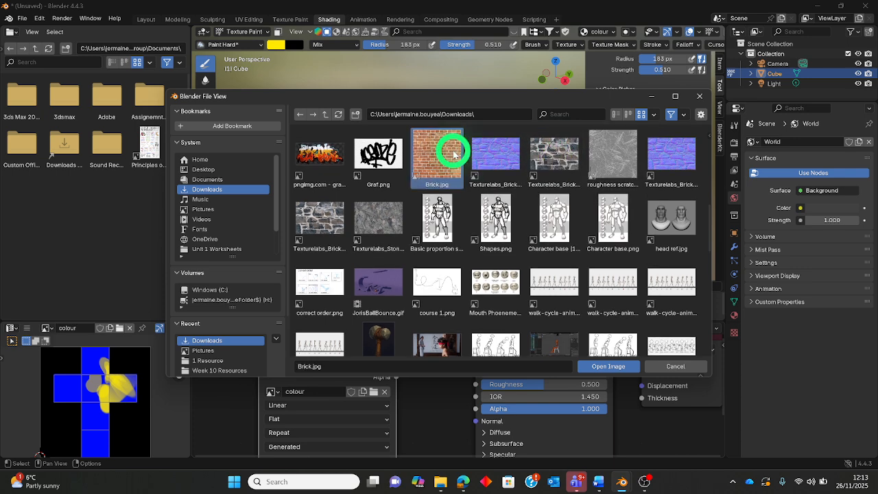
{"action": "left_click", "coordinate": [623, 368]}
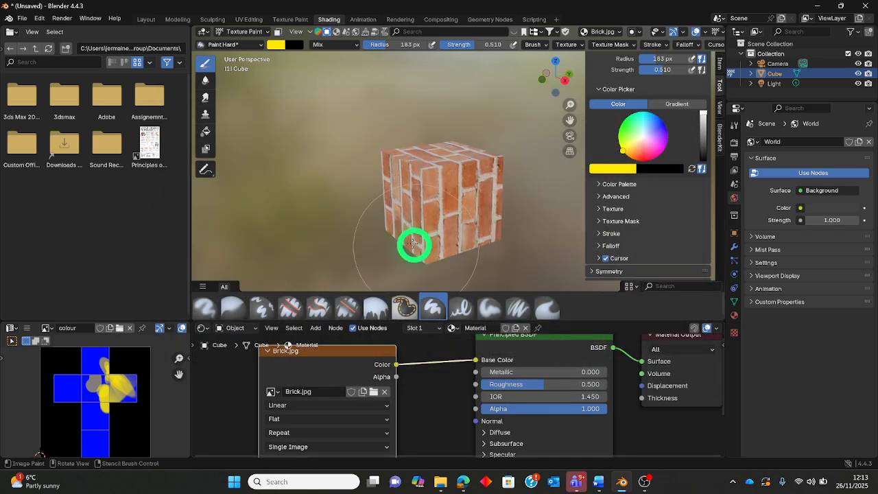
{"action": "middle_click_drag", "start_coordinate": [411, 245], "coordinate": [386, 242]}
{"action": "middle_click_drag", "start_coordinate": [339, 378], "coordinate": [432, 384]}
{"action": "scroll", "coordinate": [432, 384], "scroll_direction": "down", "scroll_amount": 1}
{"action": "mouse_move", "coordinate": [456, 251]}
{"action": "middle_mouse_down"}
{"action": "mouse_move", "coordinate": [407, 208]}
{"action": "mouse_move", "coordinate": [509, 170]}
{"action": "mouse_move", "coordinate": [484, 238]}
{"action": "mouse_move", "coordinate": [458, 240]}
{"action": "middle_mouse_up"}
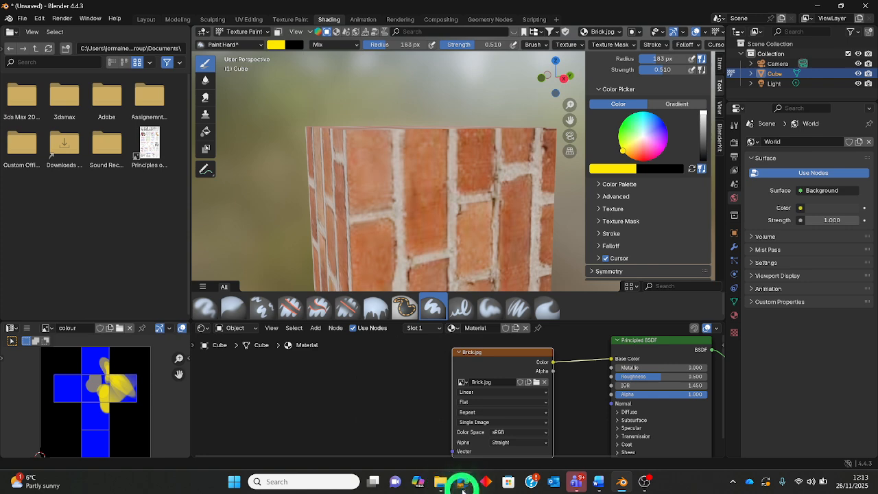
Step: Switch to the Edge browser and open photopea.com in a new tab
{"action": "mouse_move", "coordinate": [465, 483]}
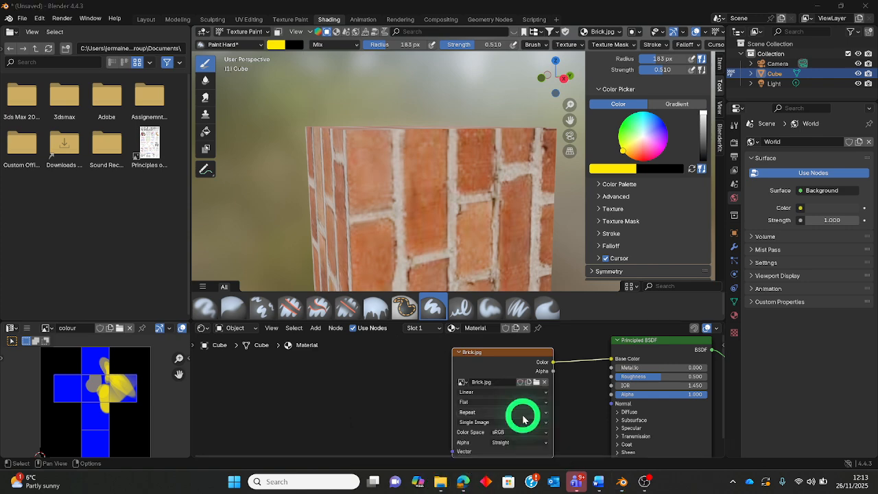
{"action": "left_click", "coordinate": [472, 487]}
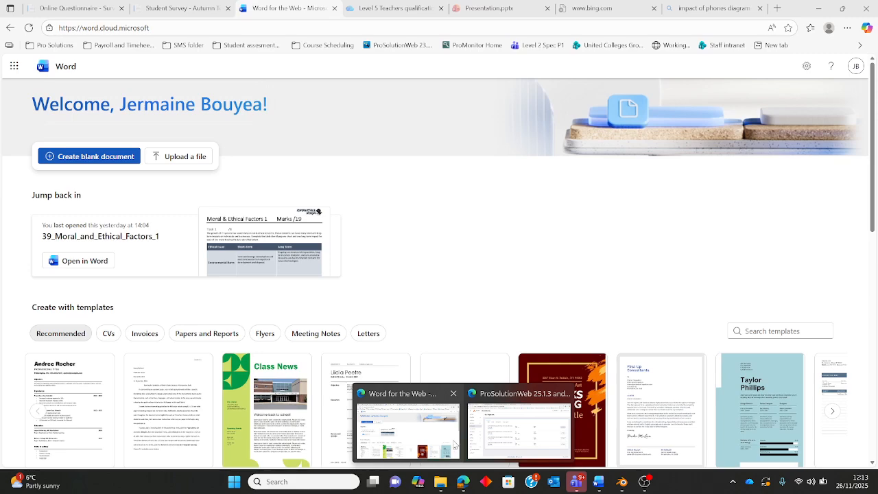
{"action": "left_click", "coordinate": [775, 9]}
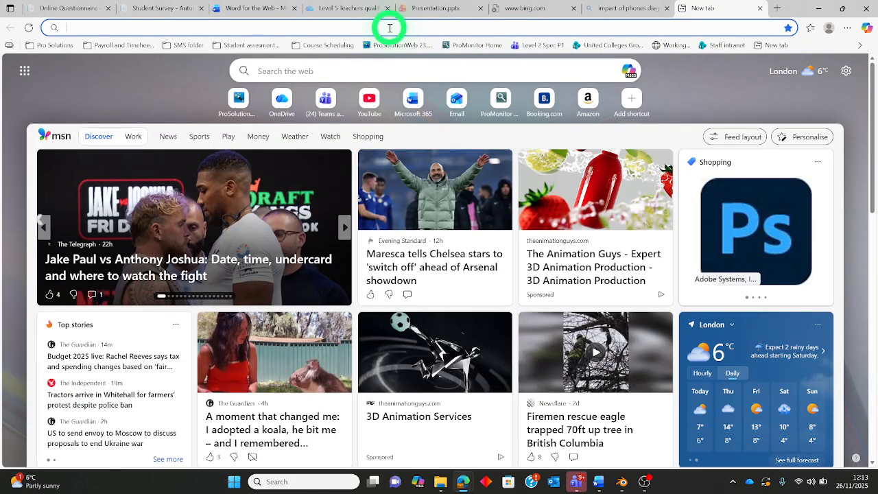
{"action": "type", "text": "photopea.com"}
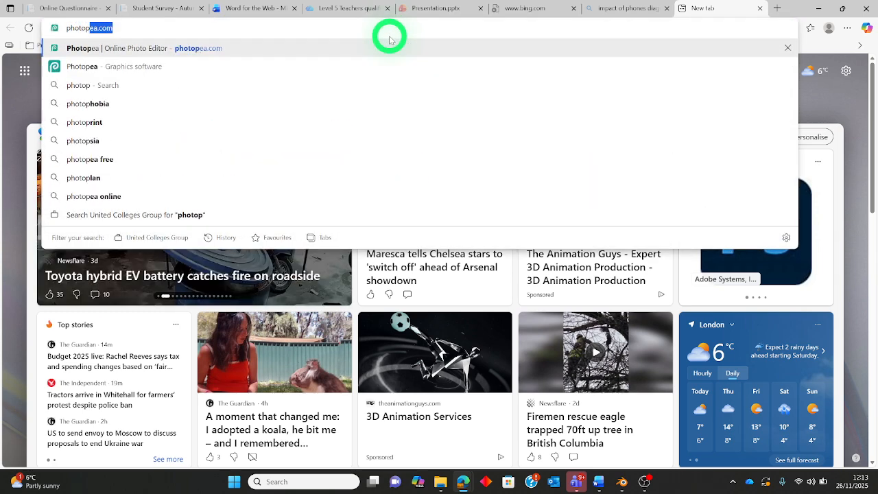
{"action": "key", "text": "Return"}
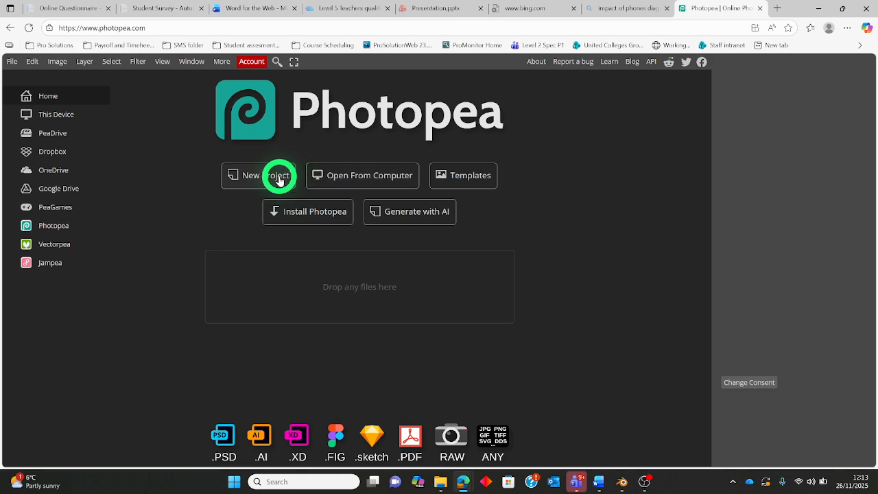
Step: Open the Brick image from the Downloads folder in Photopea
{"action": "left_click", "coordinate": [279, 177]}
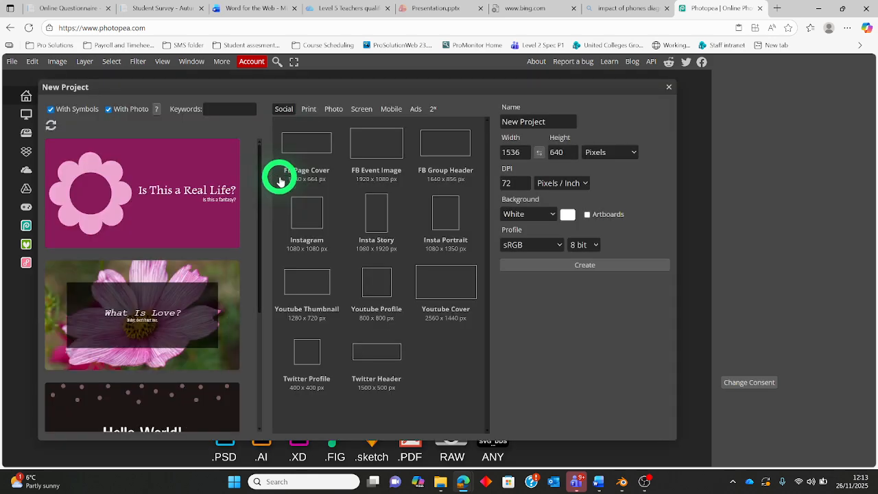
{"action": "left_click", "coordinate": [659, 99]}
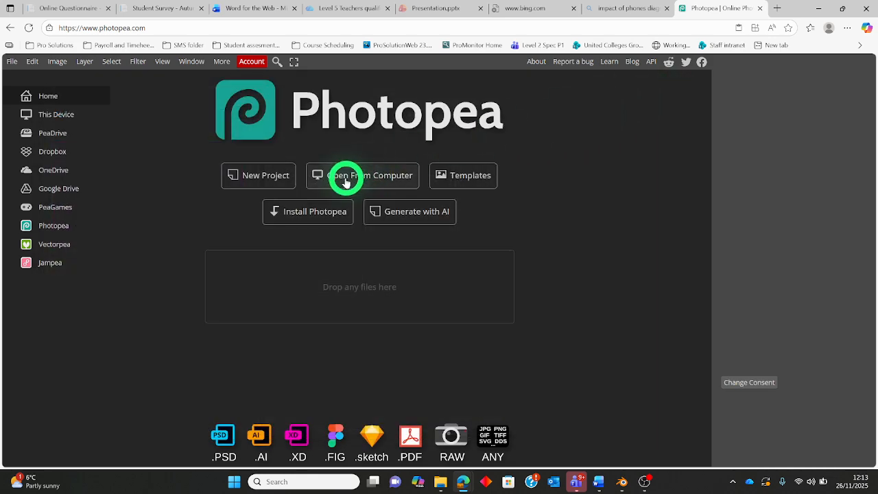
{"action": "left_click", "coordinate": [343, 181]}
{"action": "left_click", "coordinate": [453, 142]}
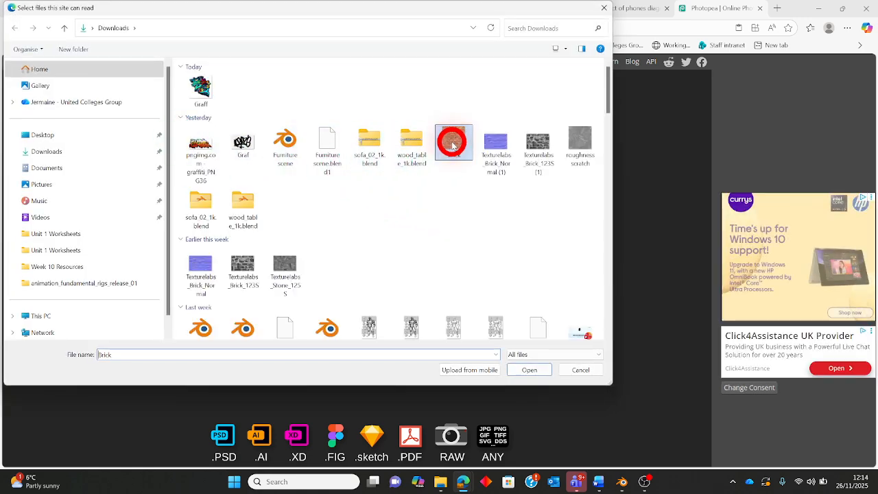
{"action": "left_click", "coordinate": [529, 369]}
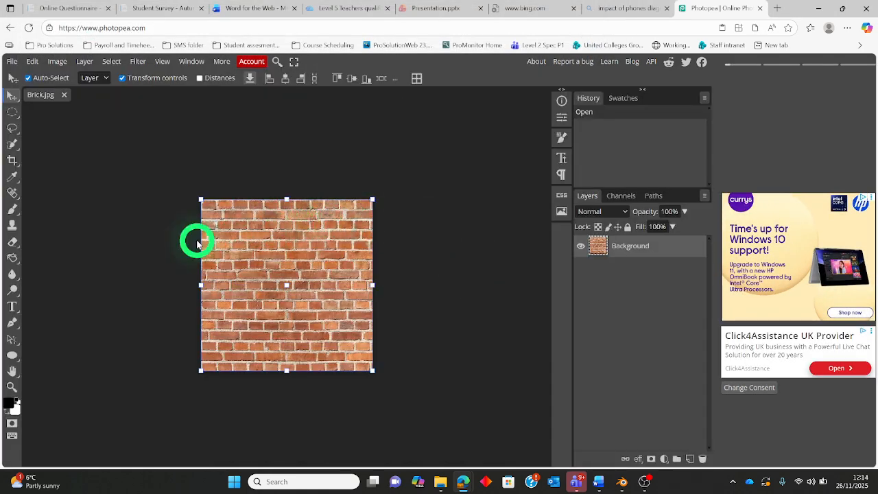
Step: Apply the 3D Normal Map filter to the brick image with 0 px blur and 100% scale
{"action": "left_click", "coordinate": [138, 61]}
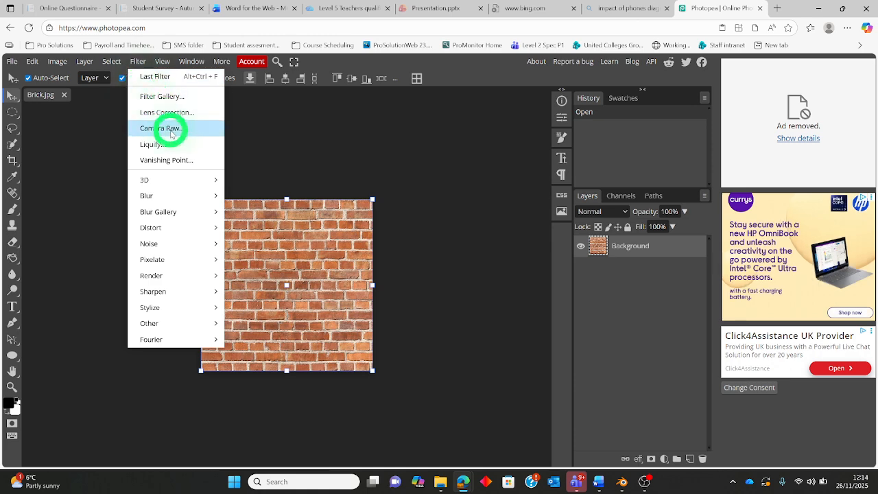
{"action": "mouse_move", "coordinate": [176, 179]}
{"action": "left_click", "coordinate": [265, 179]}
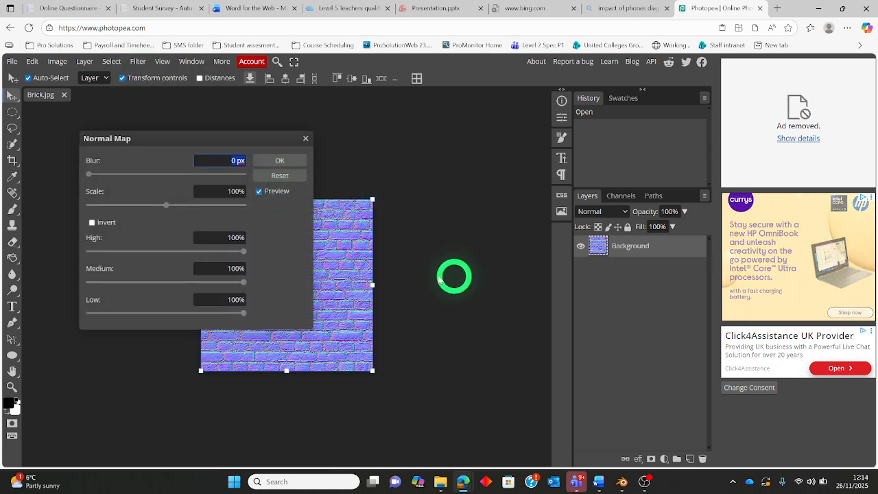
{"action": "left_click", "coordinate": [280, 160]}
Step: Export the normal map as a 500 × 500 px PNG named BrickNormal
{"action": "left_click", "coordinate": [11, 61]}
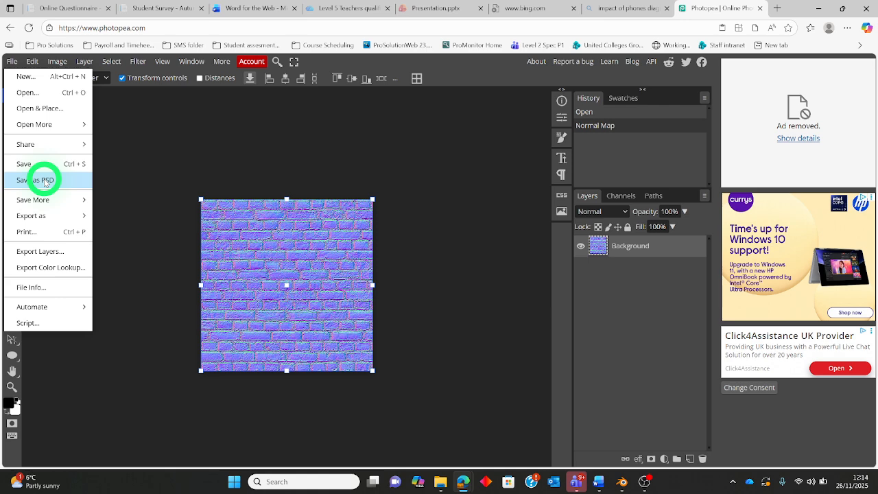
{"action": "mouse_move", "coordinate": [39, 215]}
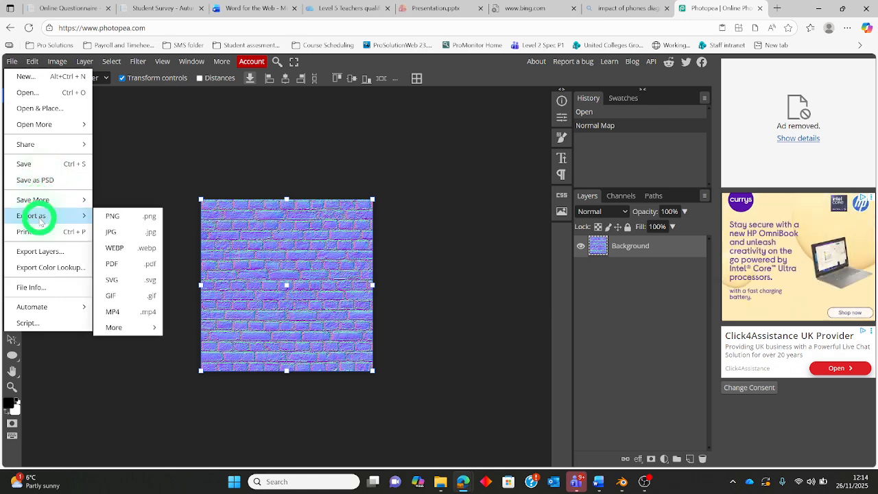
{"action": "left_click", "coordinate": [141, 218]}
{"action": "left_click", "coordinate": [387, 149]}
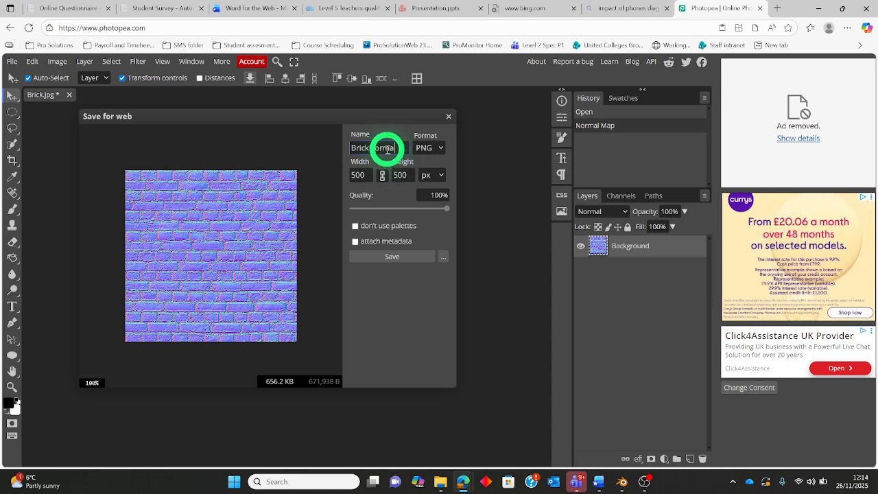
{"action": "left_click", "coordinate": [398, 257]}
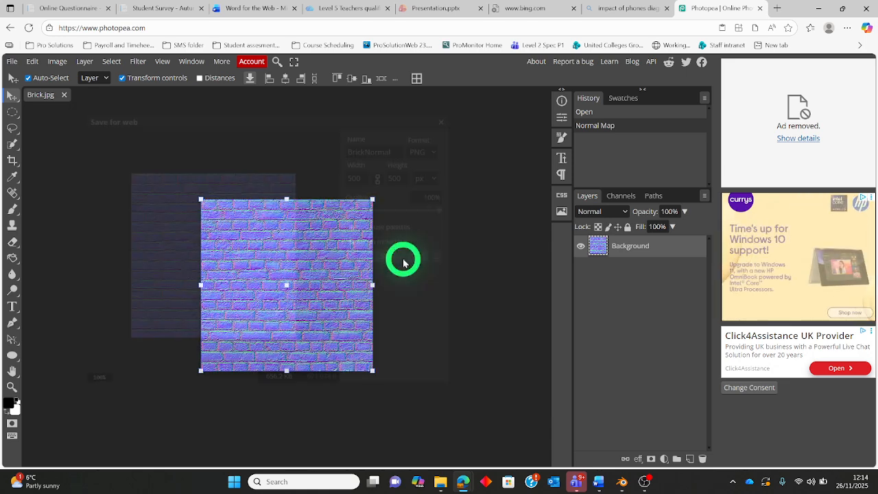
Step: Switch back to Blender and add a Normal Map node connected to the Principled BSDF's Normal input, placed below the image texture node
{"action": "left_click", "coordinate": [622, 479]}
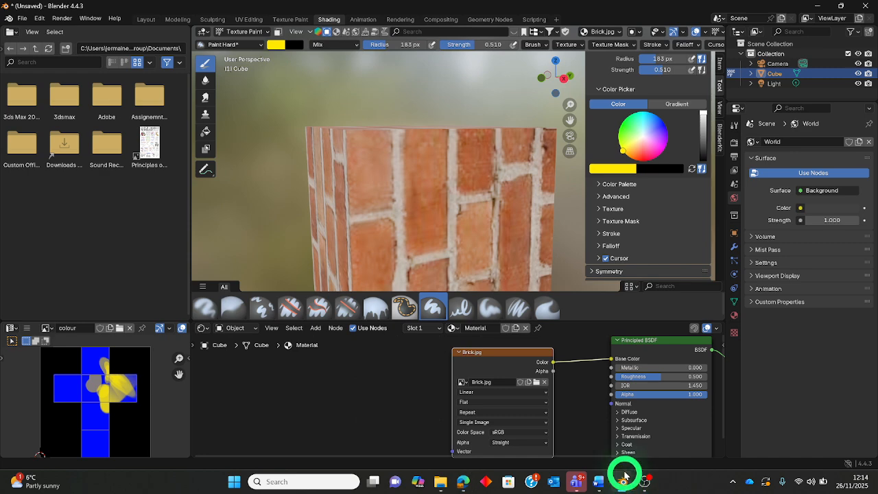
{"action": "scroll", "coordinate": [418, 231], "scroll_direction": "down", "scroll_amount": 2}
{"action": "scroll", "coordinate": [417, 419], "scroll_direction": "down", "scroll_amount": 3}
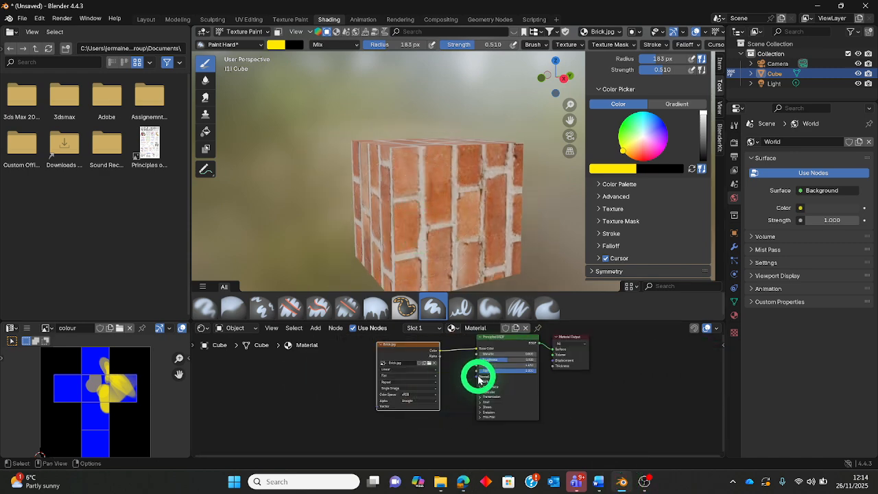
{"action": "left_click_drag", "start_coordinate": [479, 378], "coordinate": [468, 398]}
{"action": "left_click_drag", "start_coordinate": [449, 430], "coordinate": [446, 430]}
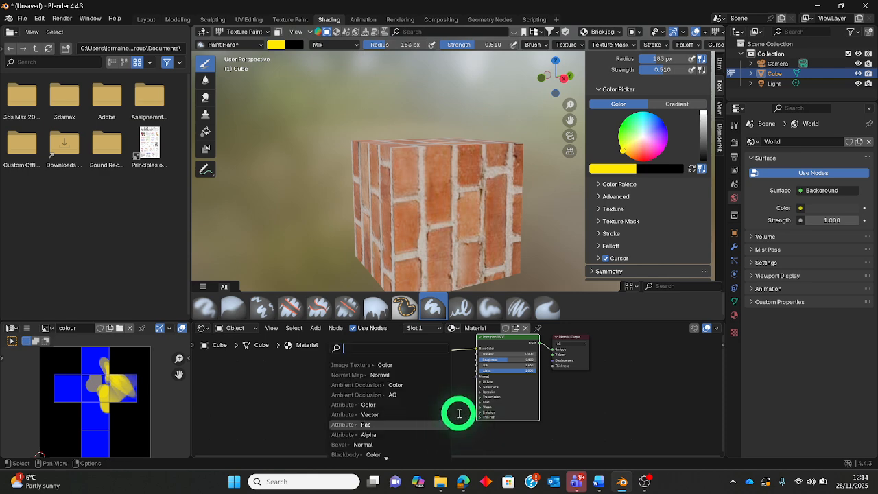
{"action": "left_click", "coordinate": [394, 376]}
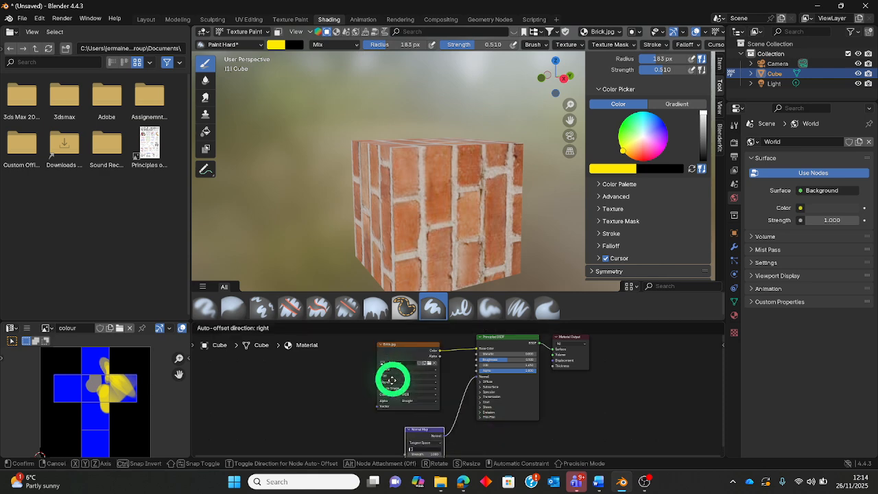
{"action": "scroll", "coordinate": [407, 425], "scroll_direction": "up", "scroll_amount": 1}
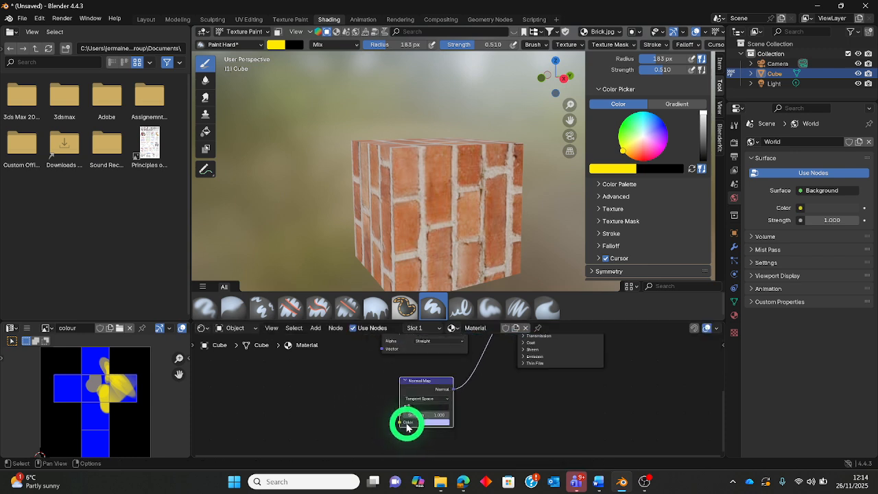
Step: Add an Image Texture node with its Color output connected to the Normal Map node's Color input
{"action": "left_click_drag", "start_coordinate": [402, 426], "coordinate": [350, 422]}
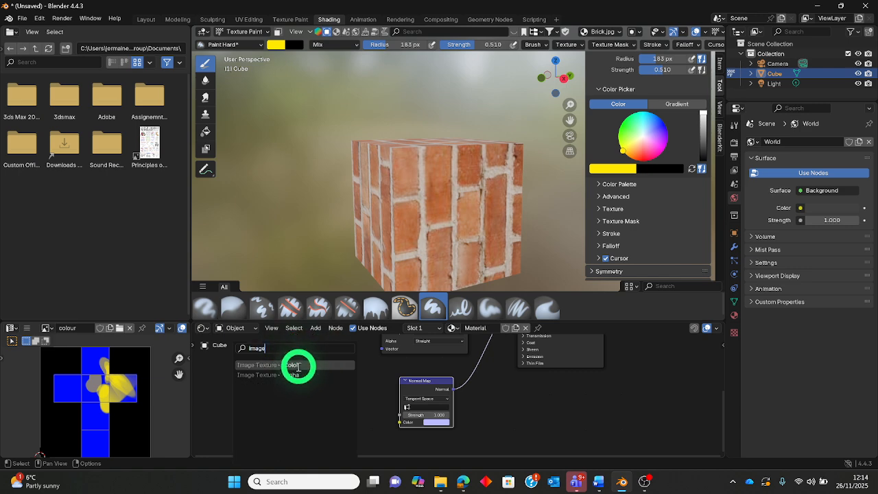
{"action": "left_click", "coordinate": [295, 364]}
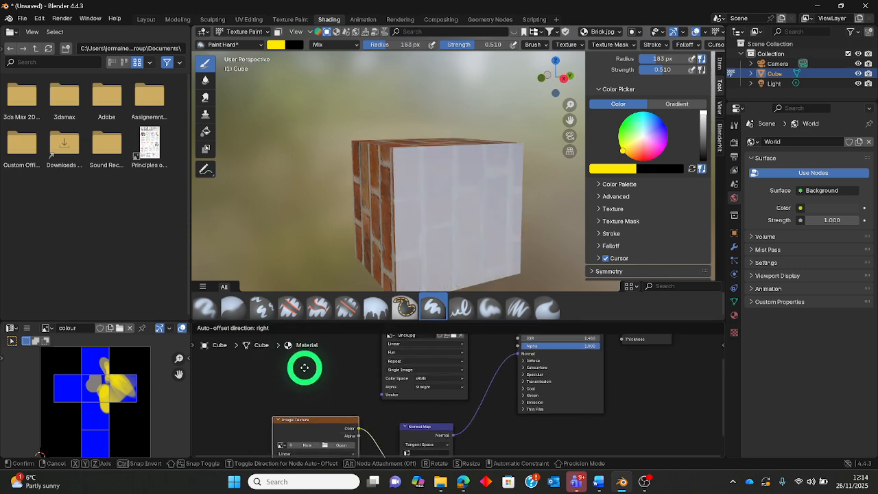
{"action": "scroll", "coordinate": [378, 364], "scroll_direction": "up", "scroll_amount": 5}
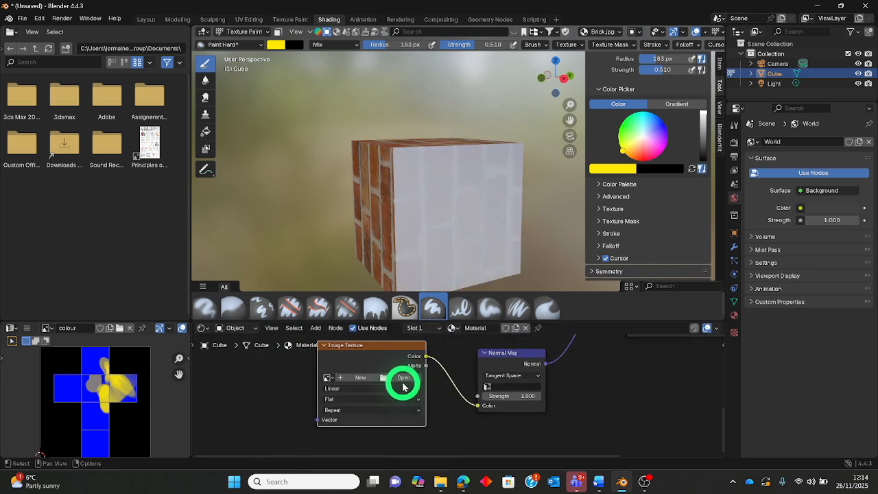
Step: Load BrickNormal.png from the Downloads folder into the new Image Texture node
{"action": "left_click", "coordinate": [397, 376]}
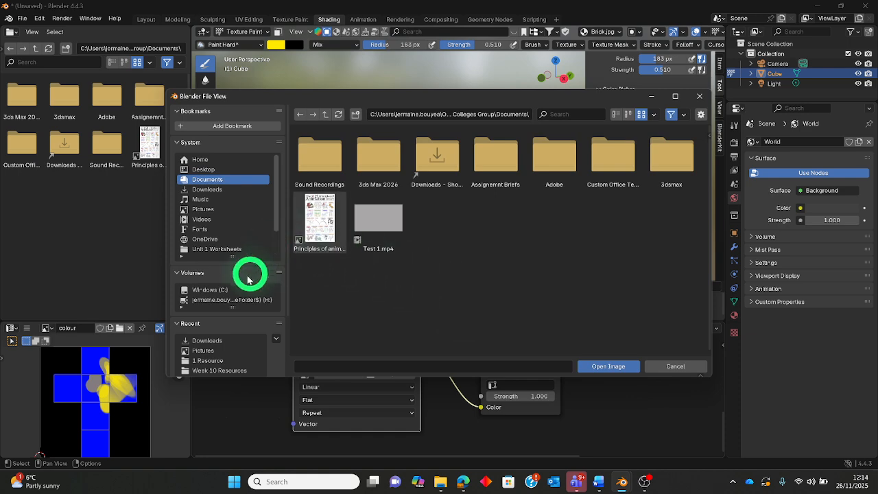
{"action": "left_click", "coordinate": [199, 189]}
{"action": "scroll", "coordinate": [441, 226], "scroll_direction": "down", "scroll_amount": 5}
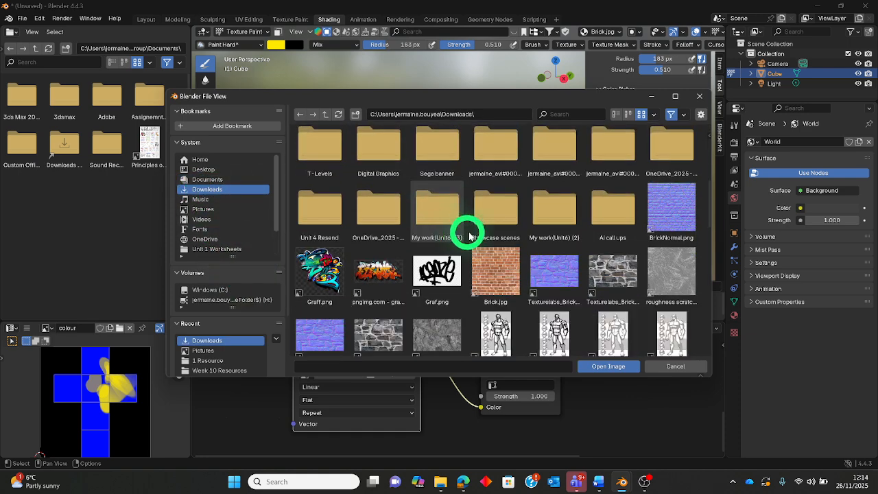
{"action": "left_click", "coordinate": [667, 199]}
{"action": "left_click", "coordinate": [613, 367]}
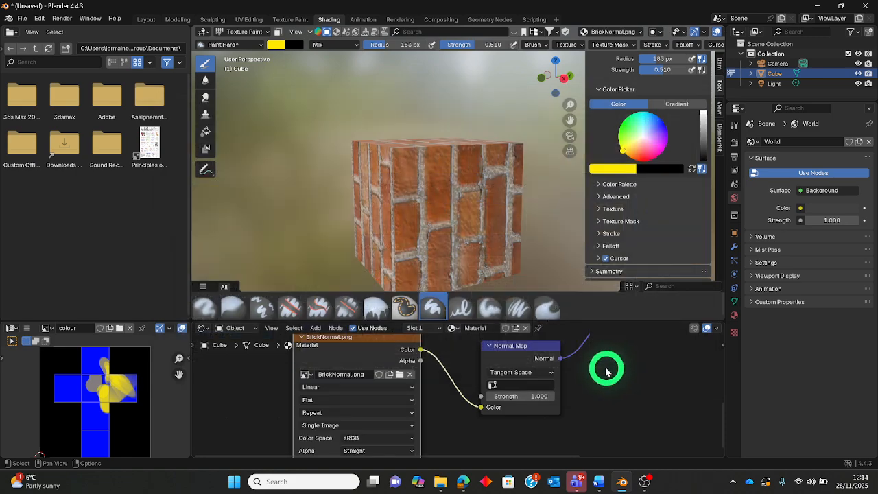
Step: Examine the brick relief on the cube's faces from close up and from different angles
{"action": "middle_click_drag", "start_coordinate": [608, 368], "coordinate": [519, 265]}
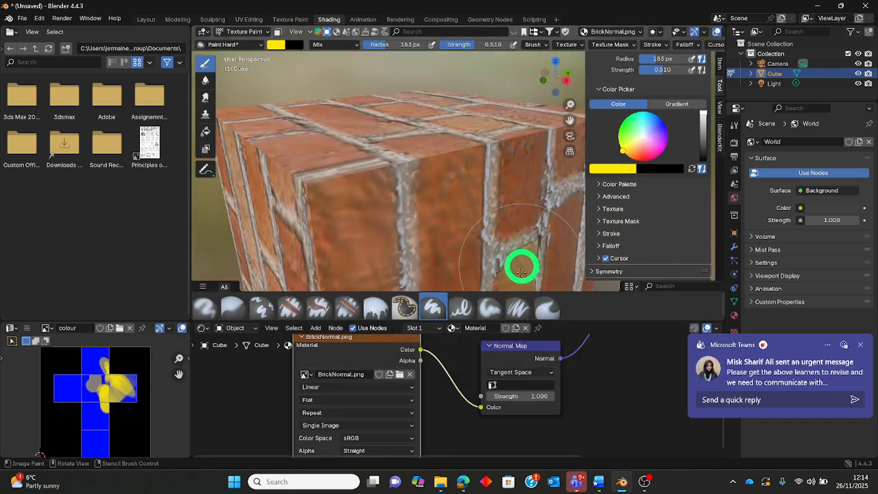
{"action": "scroll", "coordinate": [513, 419], "scroll_direction": "up", "scroll_amount": 1}
{"action": "mouse_move", "coordinate": [542, 397]}
{"action": "left_mouse_down"}
{"action": "mouse_move", "coordinate": [533, 114]}
{"action": "mouse_move", "coordinate": [533, 123]}
{"action": "left_mouse_up"}
{"action": "scroll", "coordinate": [453, 242], "scroll_direction": "down", "scroll_amount": 3}
{"action": "middle_click_drag", "start_coordinate": [458, 212], "coordinate": [473, 199]}
{"action": "scroll", "coordinate": [462, 352], "scroll_direction": "down", "scroll_amount": 6}
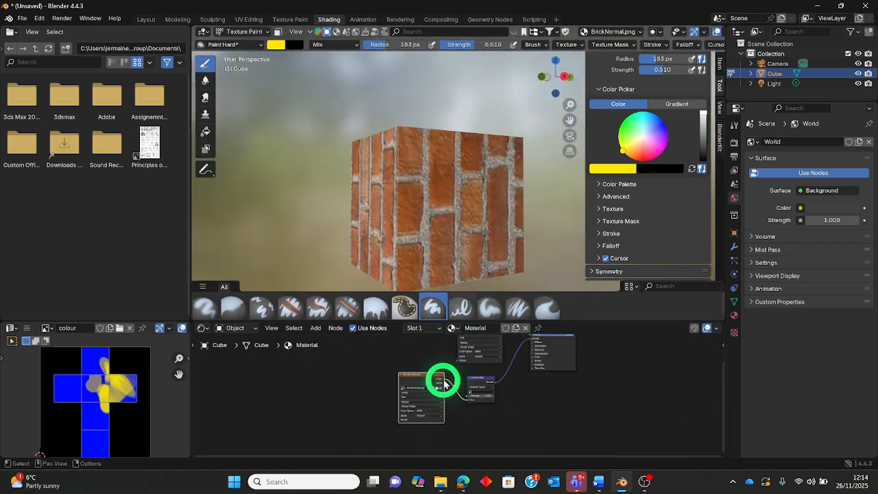
Step: Move the Brick.jpg texture node above the BrickNormal.png node and add a Mapping node connected to its Vector input
{"action": "left_click_drag", "start_coordinate": [505, 356], "coordinate": [435, 358]}
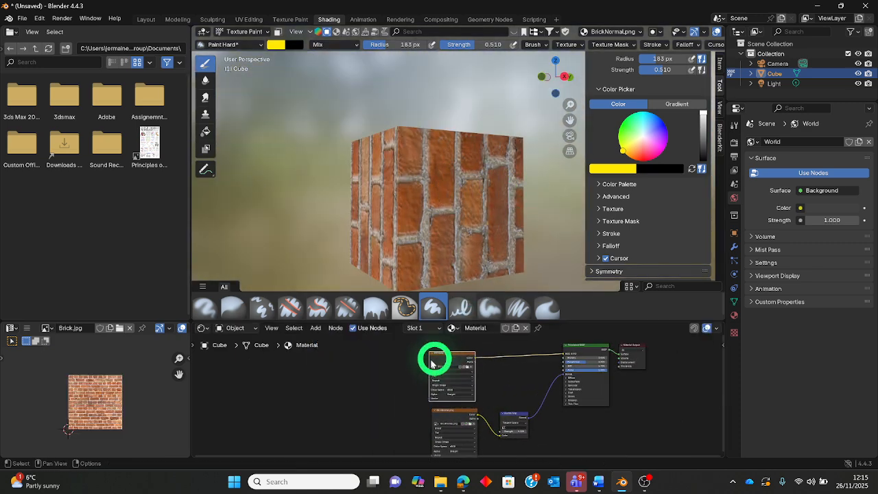
{"action": "scroll", "coordinate": [353, 363], "scroll_direction": "up", "scroll_amount": 4}
{"action": "middle_click_drag", "start_coordinate": [352, 363], "coordinate": [491, 439]}
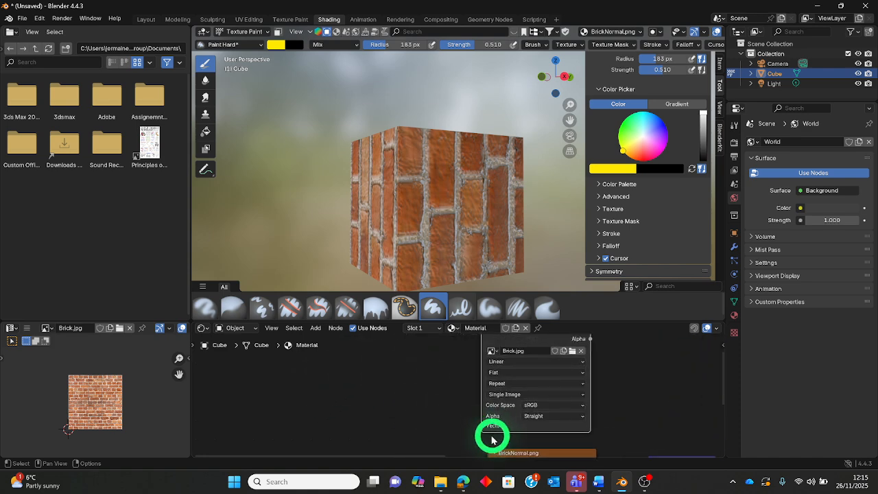
{"action": "scroll", "coordinate": [485, 412], "scroll_direction": "down", "scroll_amount": 2}
{"action": "left_click_drag", "start_coordinate": [512, 343], "coordinate": [513, 345]}
{"action": "left_click_drag", "start_coordinate": [483, 420], "coordinate": [439, 405]}
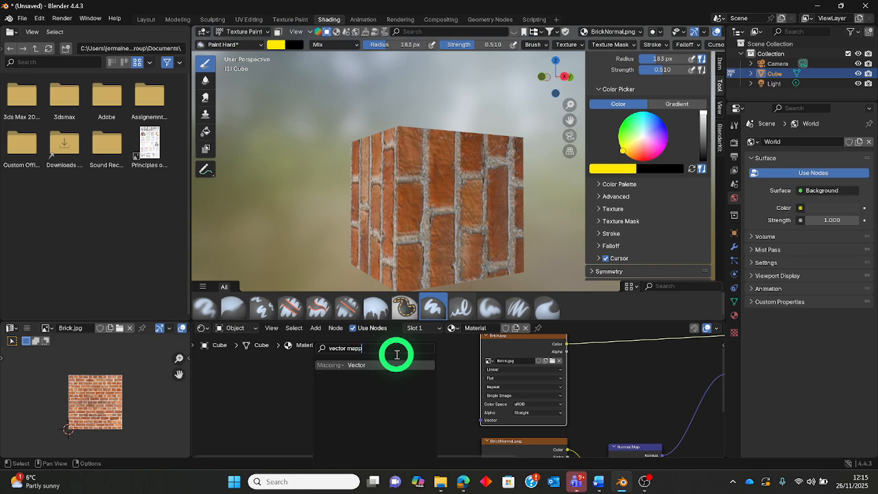
{"action": "left_click", "coordinate": [369, 365]}
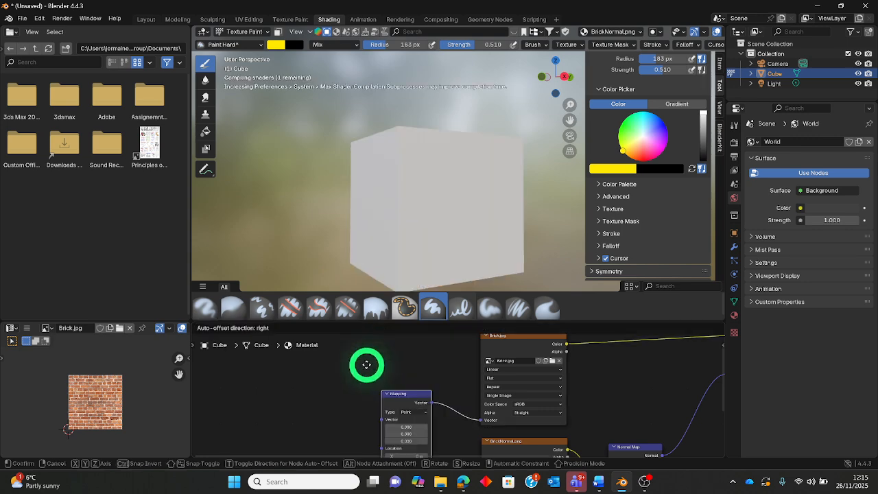
Step: Add a Texture Coordinate node with its UV output connected to the Mapping node's Vector input
{"action": "middle_click_drag", "start_coordinate": [356, 406], "coordinate": [443, 380]}
{"action": "scroll", "coordinate": [453, 364], "scroll_direction": "up", "scroll_amount": 3}
{"action": "left_click_drag", "start_coordinate": [457, 372], "coordinate": [382, 380]}
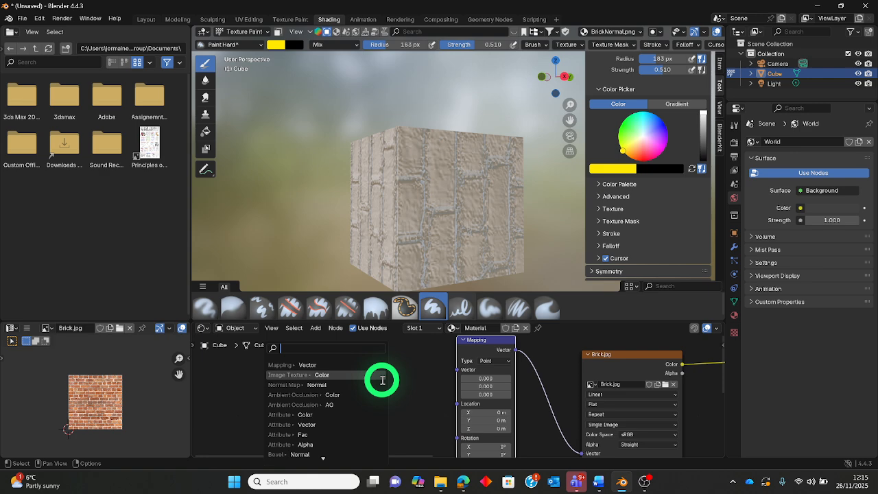
{"action": "type", "text": "coord"}
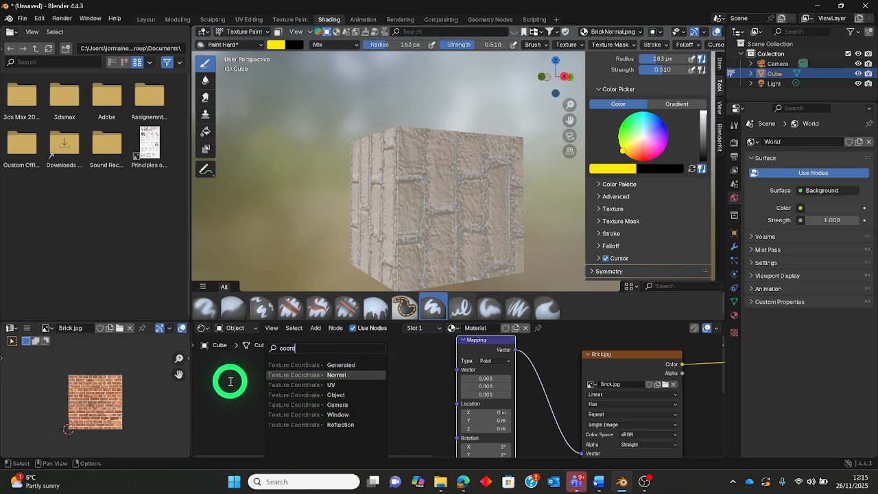
{"action": "left_click", "coordinate": [326, 384]}
{"action": "left_click", "coordinate": [385, 399]}
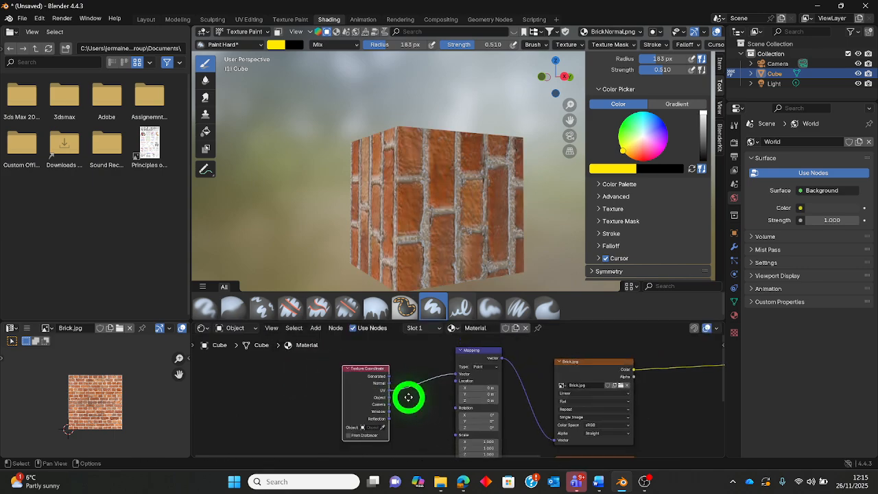
Step: Connect the Mapping node's Vector output to the BrickNormal.png node's Vector input as well
{"action": "scroll", "coordinate": [313, 394], "scroll_direction": "down", "scroll_amount": 3}
{"action": "middle_click_drag", "start_coordinate": [408, 398], "coordinate": [271, 400]}
{"action": "scroll", "coordinate": [380, 366], "scroll_direction": "down", "scroll_amount": 4}
{"action": "middle_click_drag", "start_coordinate": [356, 396], "coordinate": [393, 355]}
{"action": "left_click_drag", "start_coordinate": [396, 343], "coordinate": [427, 427]}
{"action": "scroll", "coordinate": [395, 416], "scroll_direction": "up", "scroll_amount": 9}
{"action": "middle_click_drag", "start_coordinate": [392, 404], "coordinate": [422, 473]}
{"action": "scroll", "coordinate": [411, 391], "scroll_direction": "up", "scroll_amount": 4}
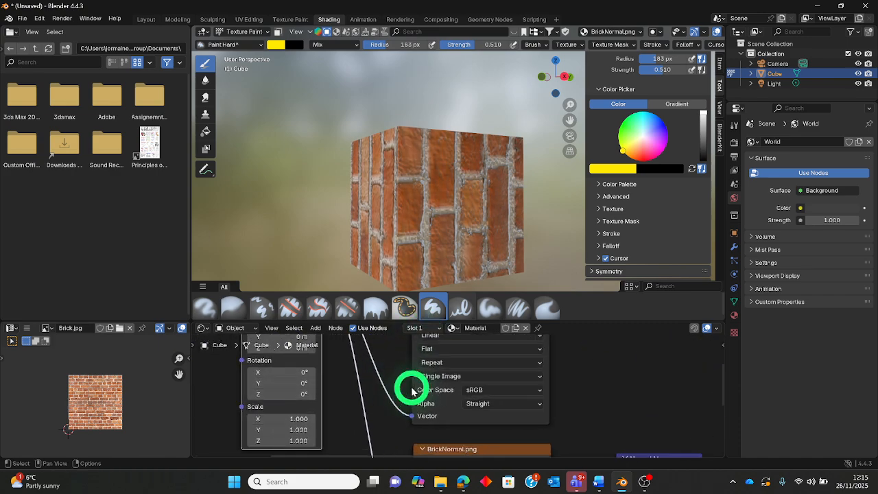
Step: Set the Mapping node's X, Y and Z scale to 9.000
{"action": "middle_click_drag", "start_coordinate": [412, 391], "coordinate": [560, 345]}
{"action": "scroll", "coordinate": [535, 357], "scroll_direction": "down", "scroll_amount": 4}
{"action": "middle_click_drag", "start_coordinate": [503, 368], "coordinate": [437, 407]}
{"action": "middle_click_drag", "start_coordinate": [416, 372], "coordinate": [415, 456]}
{"action": "middle_click_drag", "start_coordinate": [383, 404], "coordinate": [446, 341]}
{"action": "scroll", "coordinate": [409, 412], "scroll_direction": "down", "scroll_amount": 4}
{"action": "scroll", "coordinate": [460, 347], "scroll_direction": "up", "scroll_amount": 4}
{"action": "scroll", "coordinate": [453, 377], "scroll_direction": "up", "scroll_amount": 6}
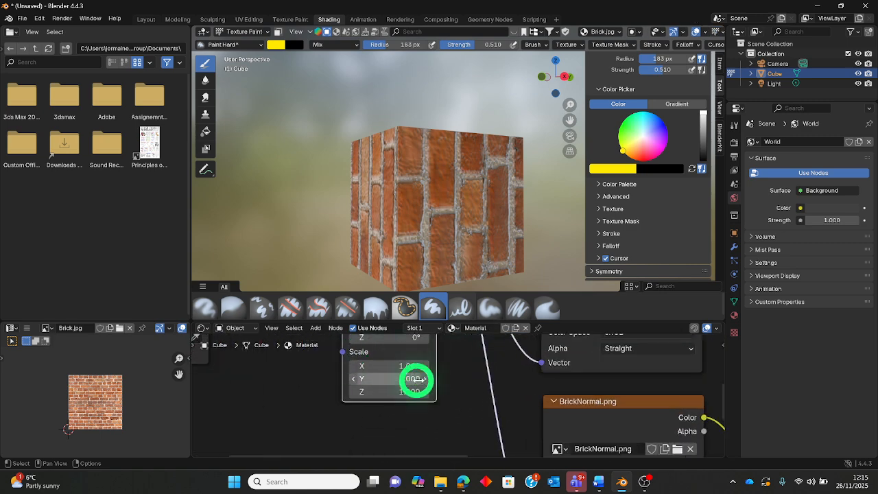
{"action": "scroll", "coordinate": [416, 378], "scroll_direction": "down", "scroll_amount": 4}
{"action": "scroll", "coordinate": [387, 384], "scroll_direction": "up", "scroll_amount": 2}
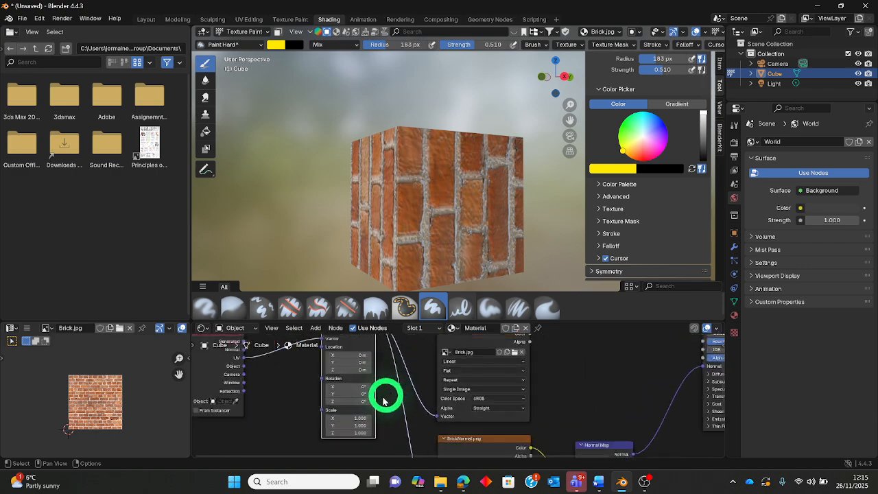
{"action": "scroll", "coordinate": [357, 408], "scroll_direction": "up", "scroll_amount": 1}
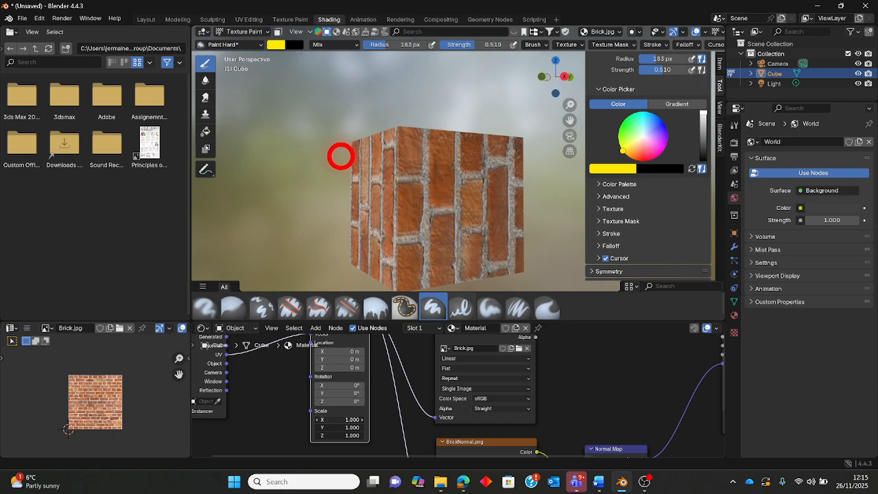
{"action": "left_click_drag", "start_coordinate": [341, 156], "coordinate": [369, 163]}
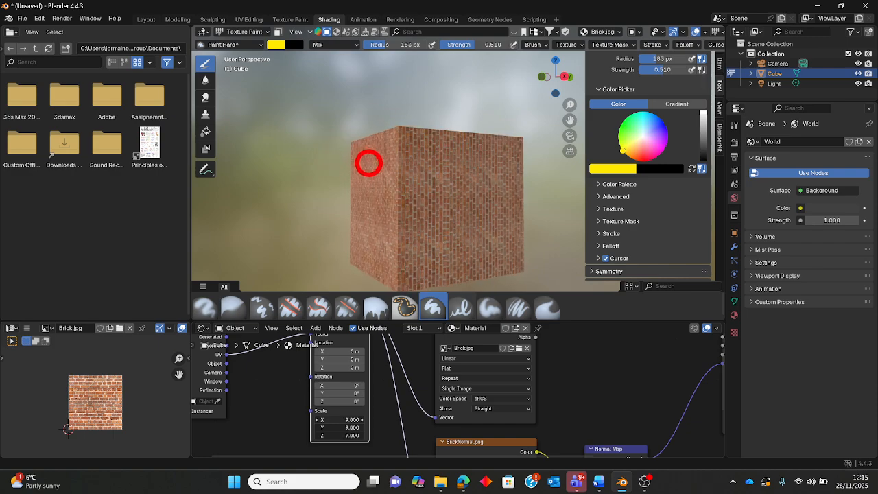
Step: Set the Mapping node's Z rotation to 90° and inspect the brick direction on the cube
{"action": "middle_click_drag", "start_coordinate": [391, 281], "coordinate": [412, 186]}
{"action": "scroll", "coordinate": [401, 169], "scroll_direction": "up", "scroll_amount": 3}
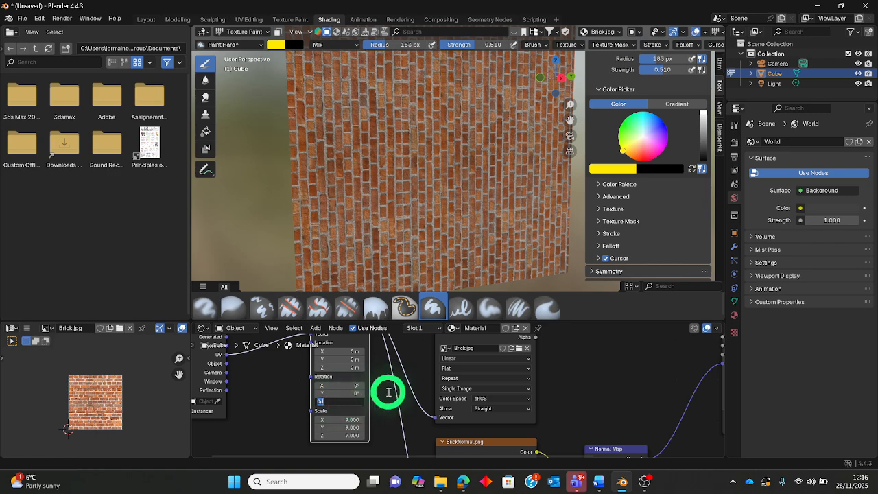
{"action": "key", "text": "Return"}
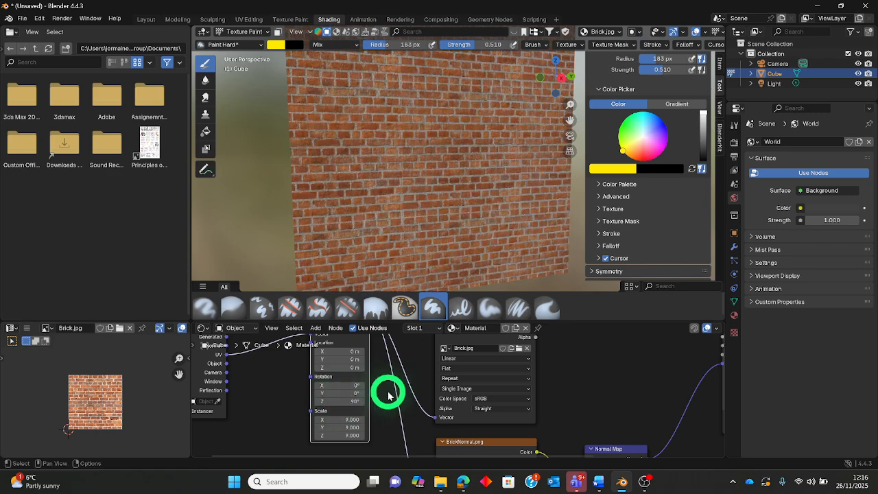
{"action": "scroll", "coordinate": [490, 240], "scroll_direction": "down", "scroll_amount": 3}
{"action": "mouse_move", "coordinate": [490, 236]}
{"action": "middle_mouse_down"}
{"action": "mouse_move", "coordinate": [528, 242]}
{"action": "mouse_move", "coordinate": [370, 251]}
{"action": "mouse_move", "coordinate": [447, 281]}
{"action": "mouse_move", "coordinate": [446, 221]}
{"action": "mouse_move", "coordinate": [464, 236]}
{"action": "mouse_move", "coordinate": [443, 222]}
{"action": "middle_mouse_up"}
{"action": "scroll", "coordinate": [470, 249], "scroll_direction": "up", "scroll_amount": 2}
{"action": "scroll", "coordinate": [446, 234], "scroll_direction": "down", "scroll_amount": 2}
{"action": "scroll", "coordinate": [594, 389], "scroll_direction": "down", "scroll_amount": 8}
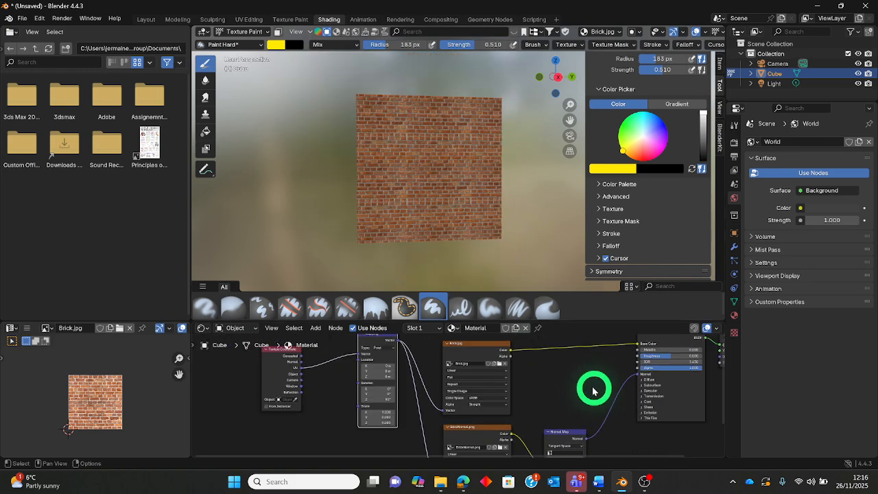
Step: Move the Texture Coordinate node closer to the Mapping node
{"action": "middle_click_drag", "start_coordinate": [565, 398], "coordinate": [498, 381]}
{"action": "middle_click_drag", "start_coordinate": [341, 394], "coordinate": [392, 410]}
{"action": "scroll", "coordinate": [389, 409], "scroll_direction": "up", "scroll_amount": 2}
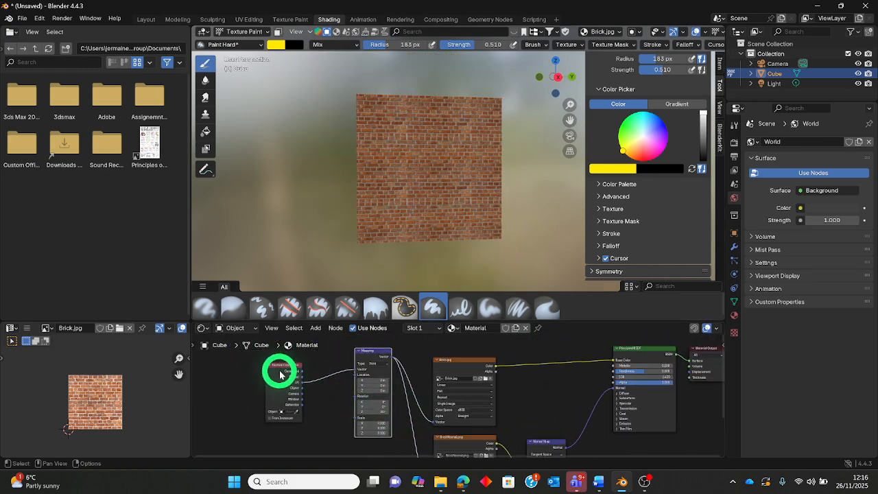
{"action": "left_click_drag", "start_coordinate": [280, 374], "coordinate": [313, 368]}
{"action": "scroll", "coordinate": [347, 372], "scroll_direction": "up", "scroll_amount": 1}
{"action": "left_click", "coordinate": [349, 346]}
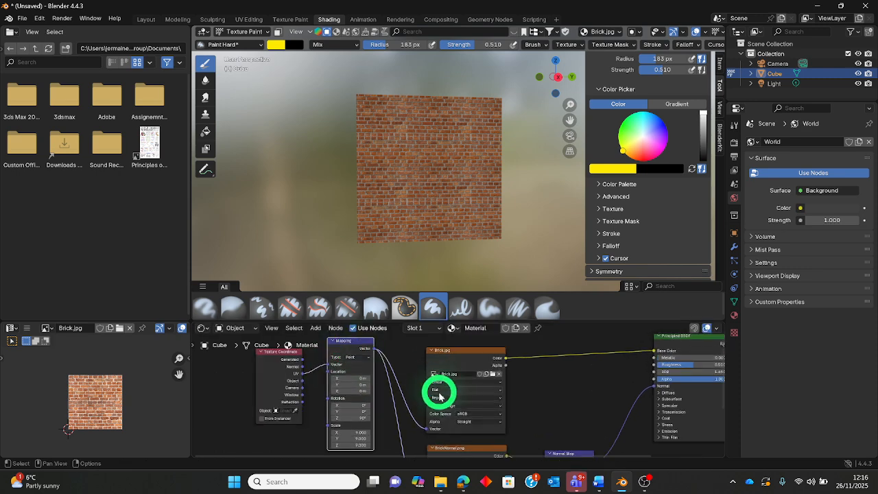
Step: Move the Material Output node further away from the Principled BSDF node to leave space between them
{"action": "scroll", "coordinate": [438, 392], "scroll_direction": "down", "scroll_amount": 4}
{"action": "middle_click_drag", "start_coordinate": [432, 385], "coordinate": [409, 372]}
{"action": "middle_click_drag", "start_coordinate": [482, 399], "coordinate": [457, 389]}
{"action": "middle_click_drag", "start_coordinate": [348, 375], "coordinate": [425, 368]}
{"action": "scroll", "coordinate": [426, 365], "scroll_direction": "down", "scroll_amount": 2}
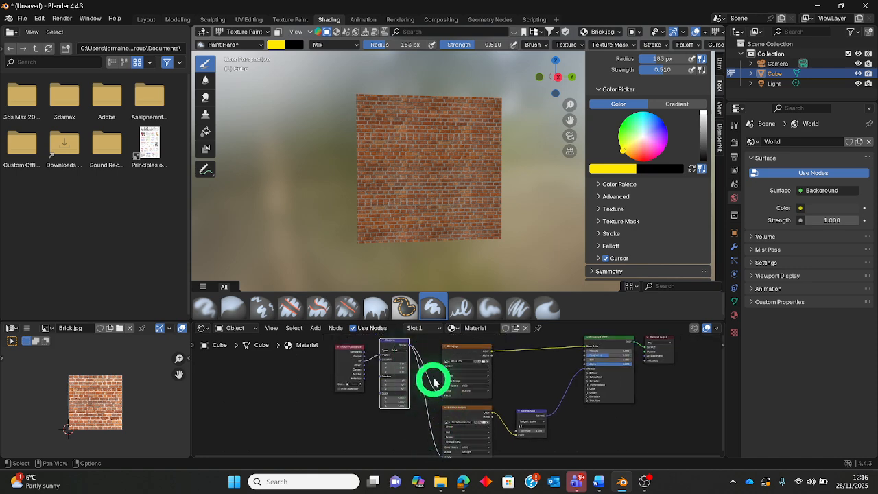
{"action": "middle_click_drag", "start_coordinate": [500, 394], "coordinate": [387, 437]}
{"action": "scroll", "coordinate": [415, 395], "scroll_direction": "up", "scroll_amount": 3}
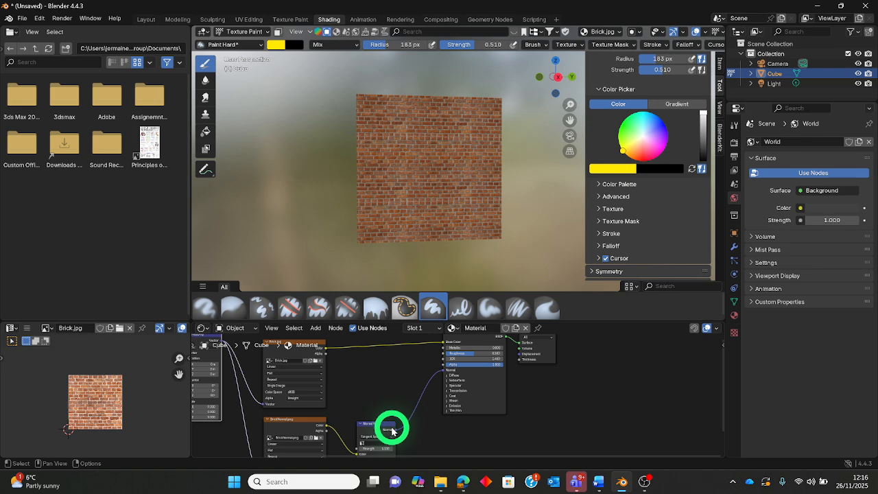
{"action": "scroll", "coordinate": [485, 426], "scroll_direction": "up", "scroll_amount": 3}
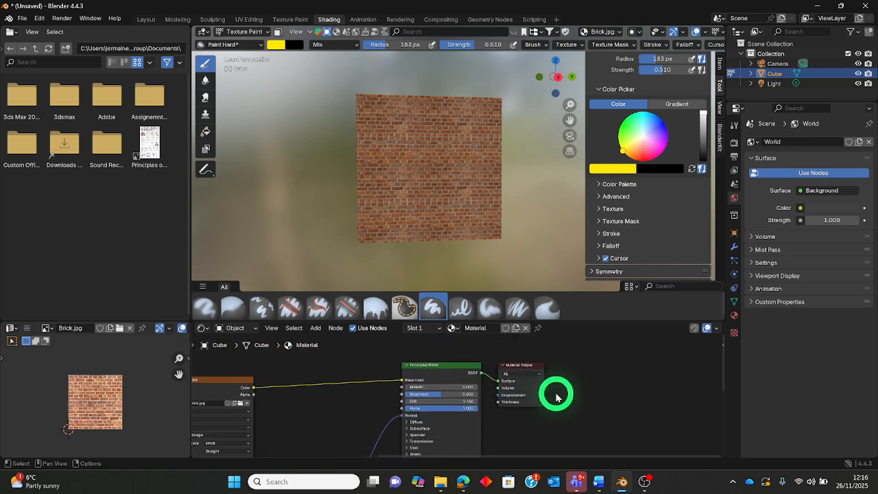
{"action": "left_click_drag", "start_coordinate": [535, 358], "coordinate": [645, 359]}
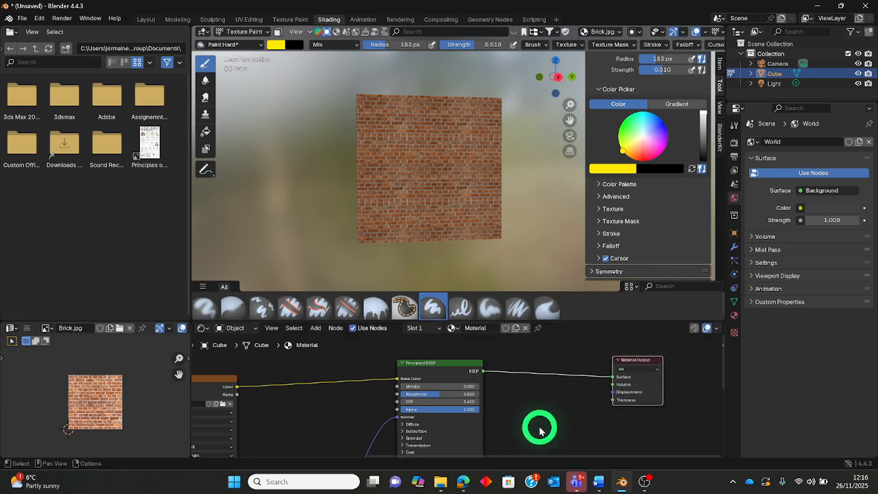
{"action": "scroll", "coordinate": [533, 421], "scroll_direction": "up", "scroll_amount": 2}
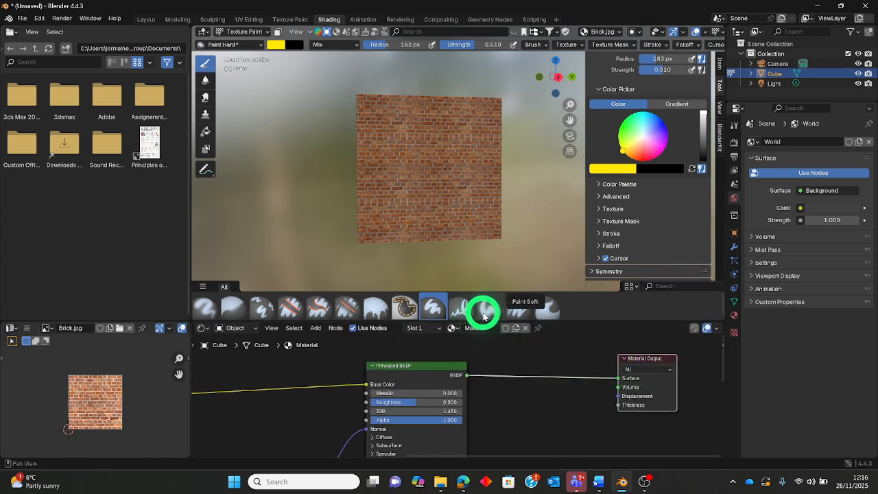
Step: Set the paint brush colour to white, inspect the brick face up close and dismiss the Teams notification
{"action": "left_click", "coordinate": [633, 146]}
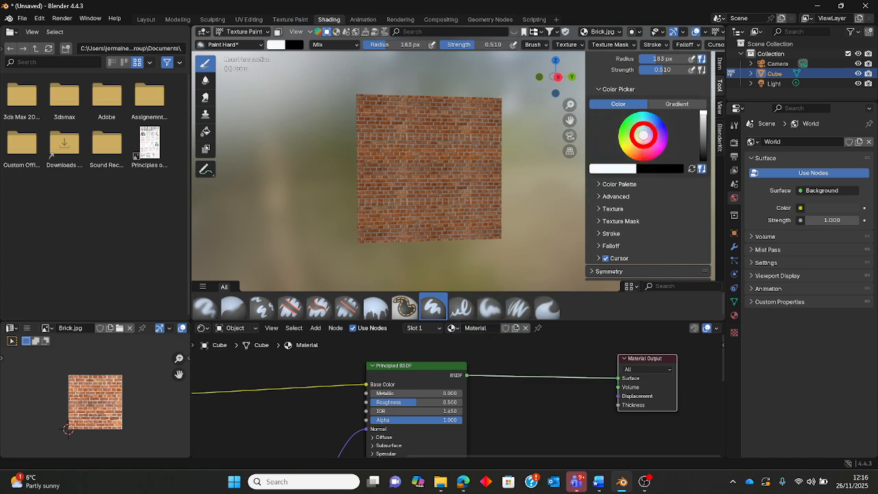
{"action": "scroll", "coordinate": [472, 185], "scroll_direction": "up", "scroll_amount": 2}
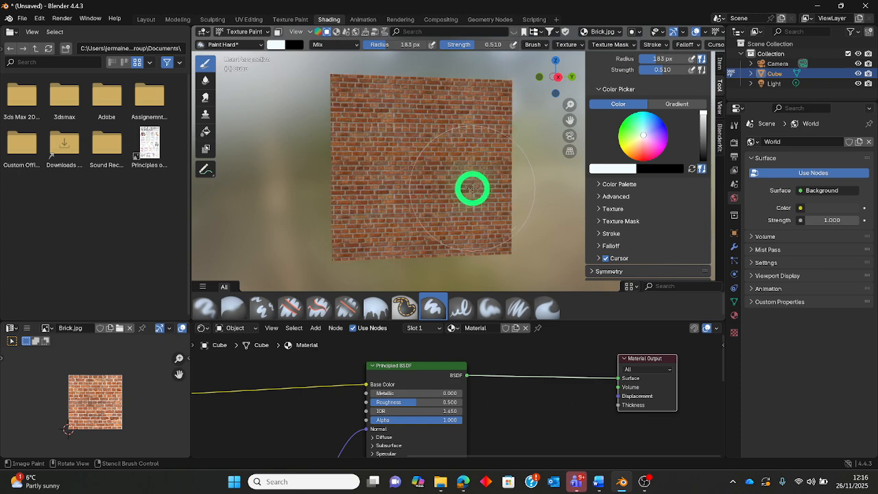
{"action": "scroll", "coordinate": [461, 188], "scroll_direction": "up", "scroll_amount": 2}
{"action": "mouse_move", "coordinate": [454, 186]}
{"action": "middle_mouse_down"}
{"action": "mouse_move", "coordinate": [437, 190]}
{"action": "mouse_move", "coordinate": [444, 198]}
{"action": "middle_mouse_up"}
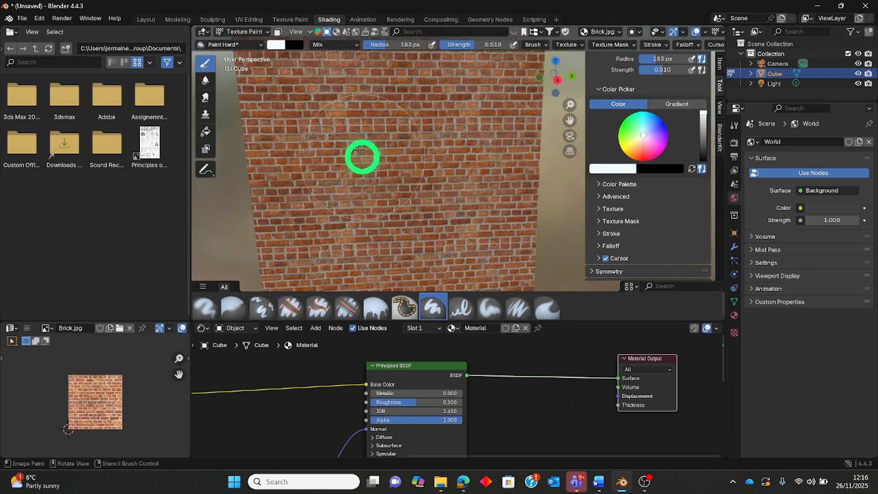
{"action": "middle_click_drag", "start_coordinate": [349, 155], "coordinate": [360, 181]}
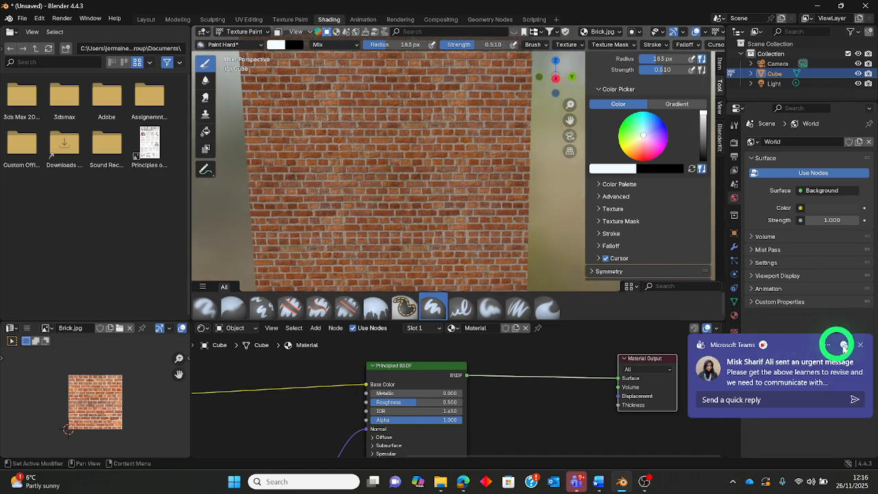
{"action": "left_click", "coordinate": [862, 345]}
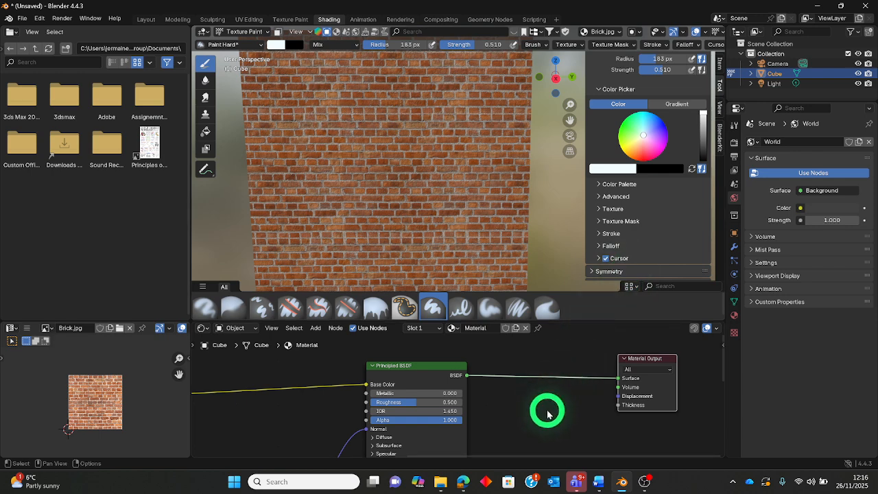
Step: Insert a Mix Shader node between the Principled BSDF and Material Output, and adjust the Material Output's spacing from it
{"action": "left_click", "coordinate": [315, 327]}
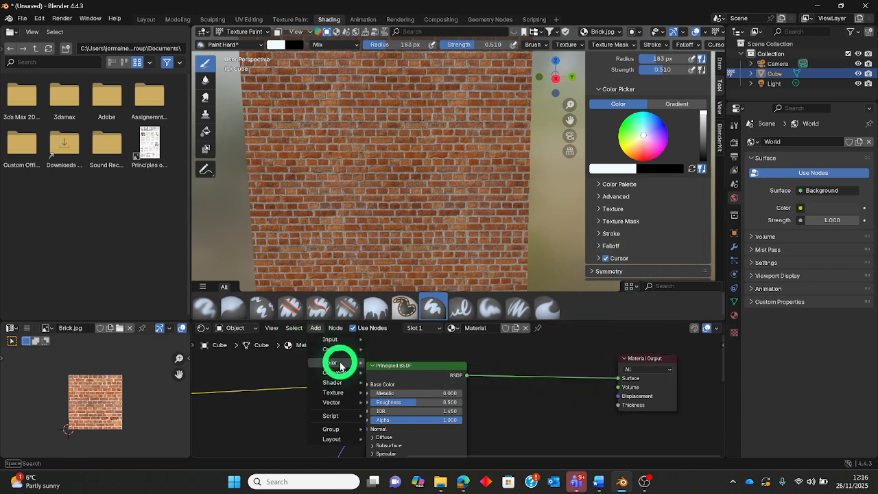
{"action": "mouse_move", "coordinate": [343, 383]}
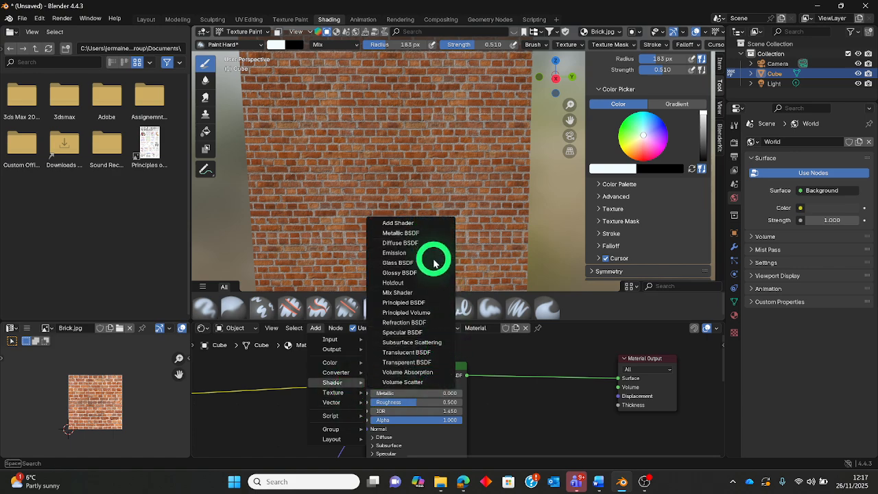
{"action": "left_click", "coordinate": [405, 292]}
{"action": "left_click", "coordinate": [529, 356]}
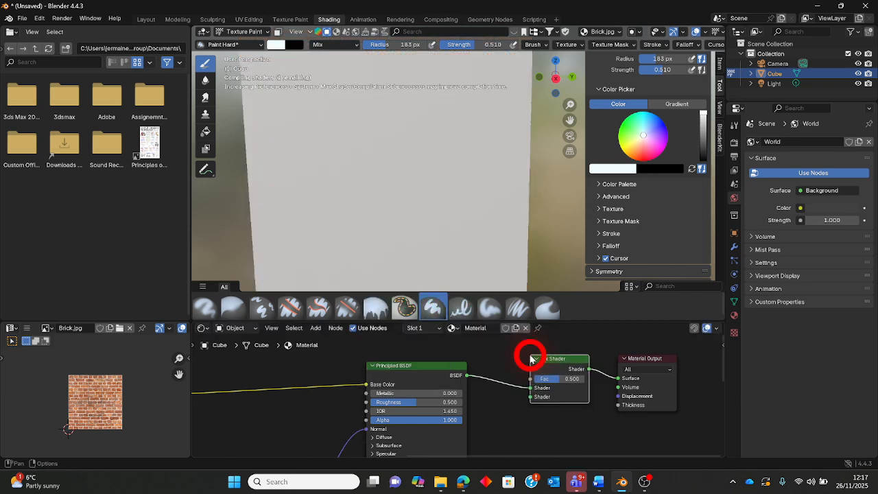
{"action": "scroll", "coordinate": [528, 396], "scroll_direction": "down", "scroll_amount": 1}
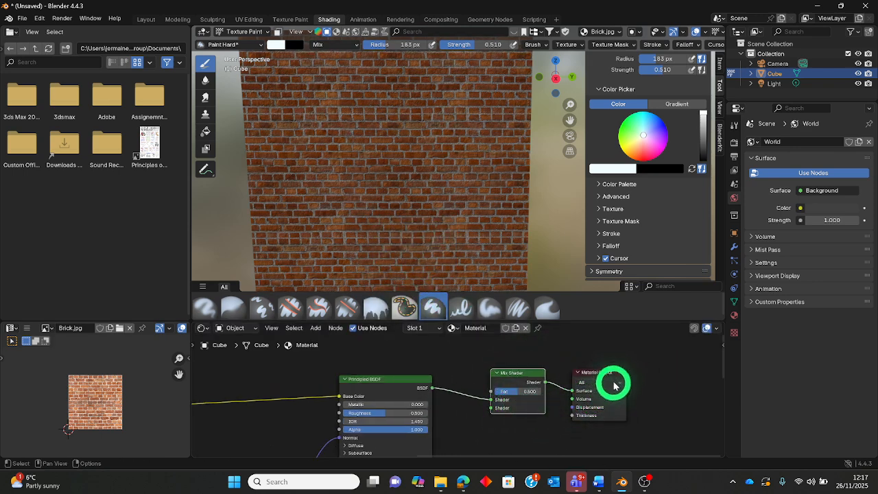
{"action": "left_click_drag", "start_coordinate": [611, 377], "coordinate": [623, 371]}
Step: Duplicate the Principled BSDF node and place the copy directly above the original
{"action": "scroll", "coordinate": [472, 404], "scroll_direction": "down", "scroll_amount": 1}
{"action": "middle_click_drag", "start_coordinate": [389, 392], "coordinate": [433, 407]}
{"action": "scroll", "coordinate": [462, 373], "scroll_direction": "down", "scroll_amount": 1}
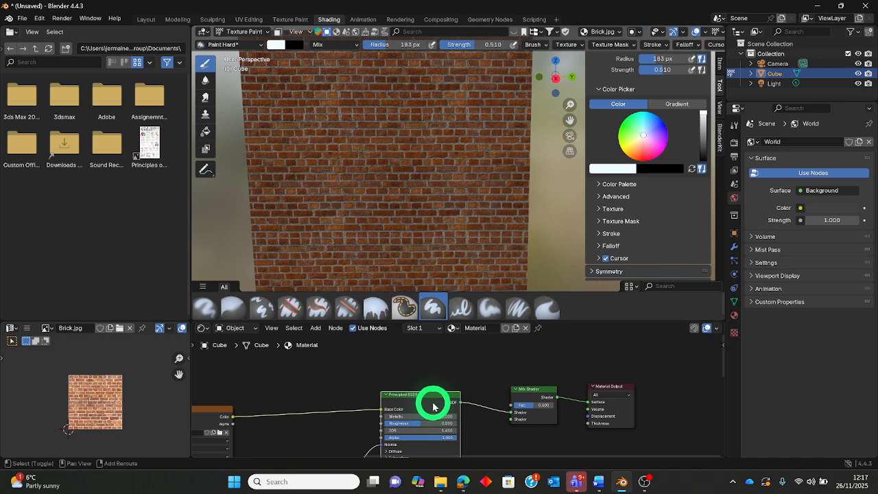
{"action": "left_click_drag", "start_coordinate": [432, 407], "coordinate": [446, 370]}
{"action": "middle_click_drag", "start_coordinate": [482, 391], "coordinate": [461, 374]}
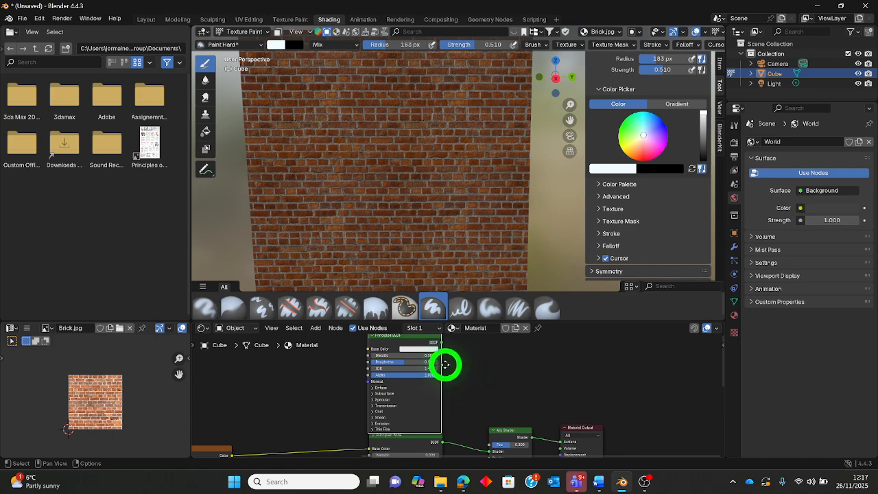
Step: Connect the duplicate Principled BSDF's output to the second Shader input of the Mix Shader
{"action": "scroll", "coordinate": [443, 361], "scroll_direction": "down", "scroll_amount": 2}
{"action": "left_click_drag", "start_coordinate": [450, 384], "coordinate": [480, 401]}
{"action": "middle_click_drag", "start_coordinate": [459, 405], "coordinate": [487, 449]}
{"action": "scroll", "coordinate": [495, 409], "scroll_direction": "up", "scroll_amount": 1}
{"action": "middle_click_drag", "start_coordinate": [498, 408], "coordinate": [507, 432]}
{"action": "left_click_drag", "start_coordinate": [444, 363], "coordinate": [445, 355]}
{"action": "mouse_move", "coordinate": [521, 390]}
{"action": "middle_mouse_down"}
{"action": "mouse_move", "coordinate": [539, 347]}
{"action": "mouse_move", "coordinate": [537, 383]}
{"action": "middle_mouse_up"}
{"action": "scroll", "coordinate": [399, 389], "scroll_direction": "up", "scroll_amount": 1}
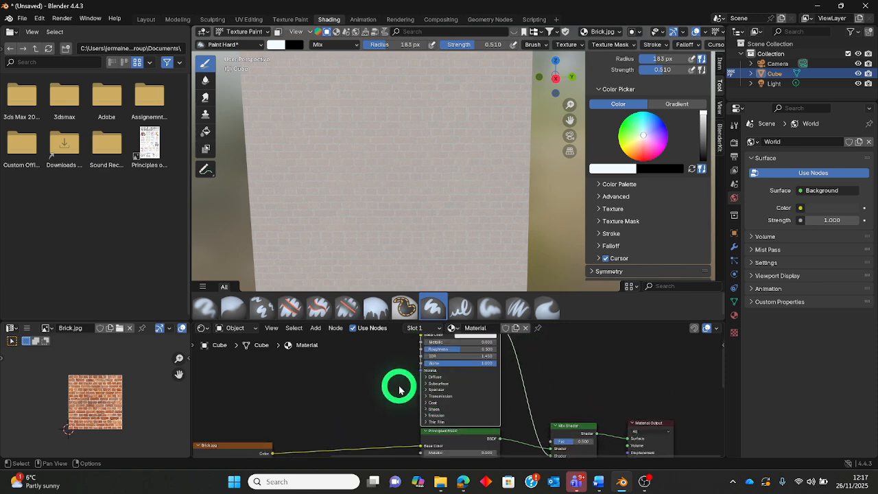
Step: Add an Image Texture node whose Color output feeds the Base Color of the duplicate Principled BSDF
{"action": "scroll", "coordinate": [410, 399], "scroll_direction": "down", "scroll_amount": 5}
{"action": "middle_click_drag", "start_coordinate": [317, 417], "coordinate": [410, 417]}
{"action": "scroll", "coordinate": [435, 412], "scroll_direction": "up", "scroll_amount": 3}
{"action": "scroll", "coordinate": [409, 415], "scroll_direction": "up", "scroll_amount": 1}
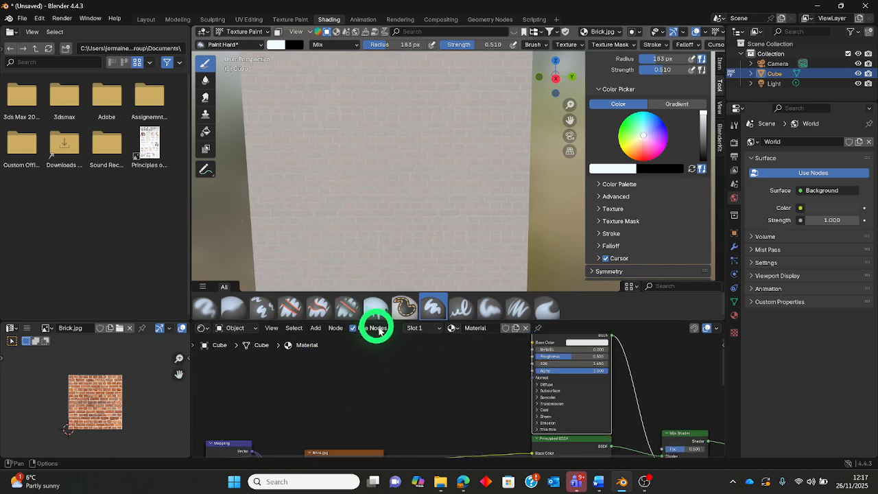
{"action": "middle_click_drag", "start_coordinate": [459, 388], "coordinate": [460, 401]}
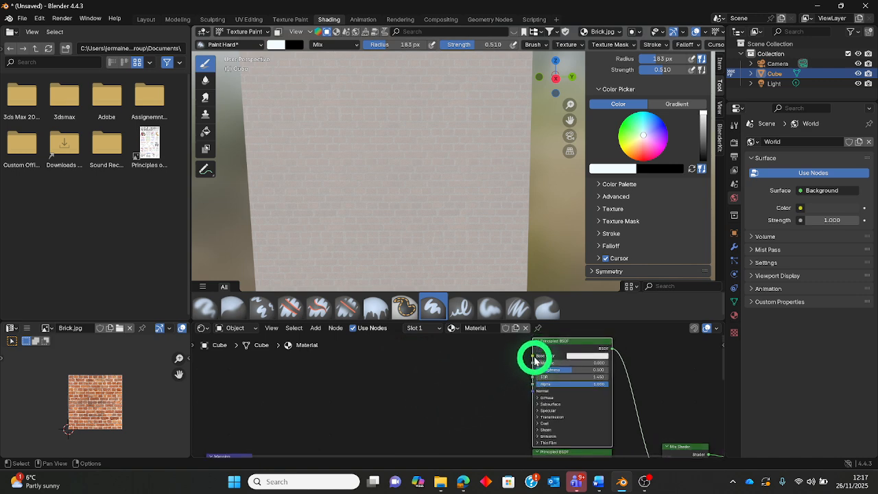
{"action": "left_click_drag", "start_coordinate": [533, 356], "coordinate": [479, 371]}
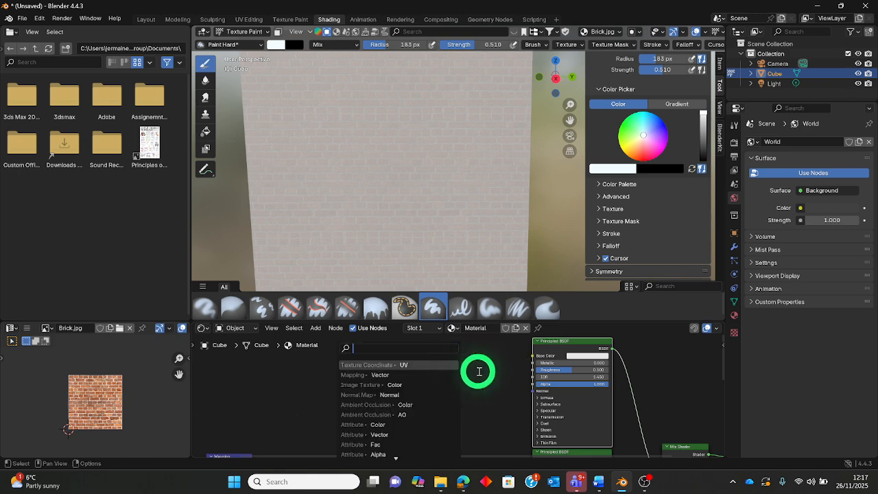
{"action": "type", "text": "image"}
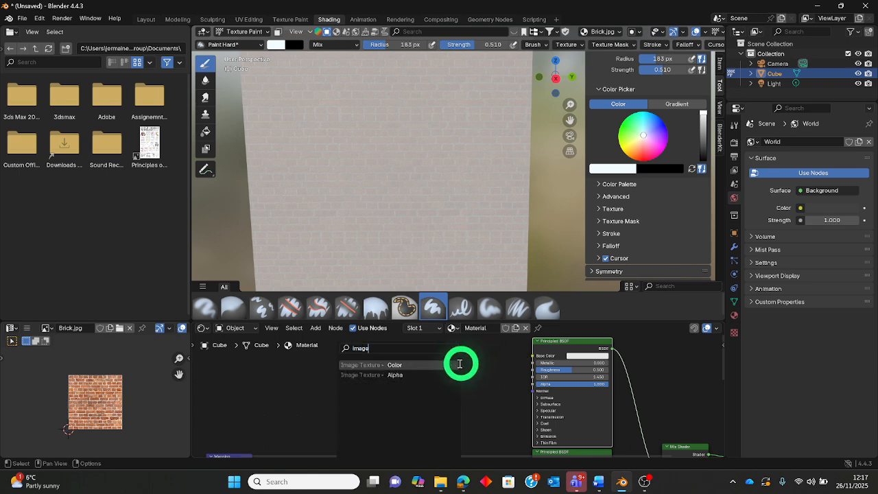
{"action": "left_click", "coordinate": [413, 365]}
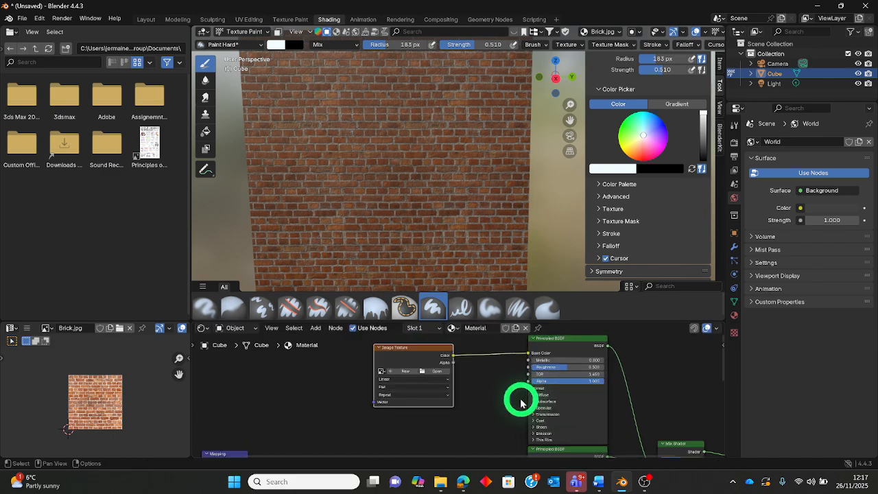
Step: Create a blank 1024 × 1024 px image named Graff with Alpha enabled in the new Image Texture node
{"action": "scroll", "coordinate": [508, 406], "scroll_direction": "up", "scroll_amount": 2}
{"action": "middle_click_drag", "start_coordinate": [474, 413], "coordinate": [508, 430]}
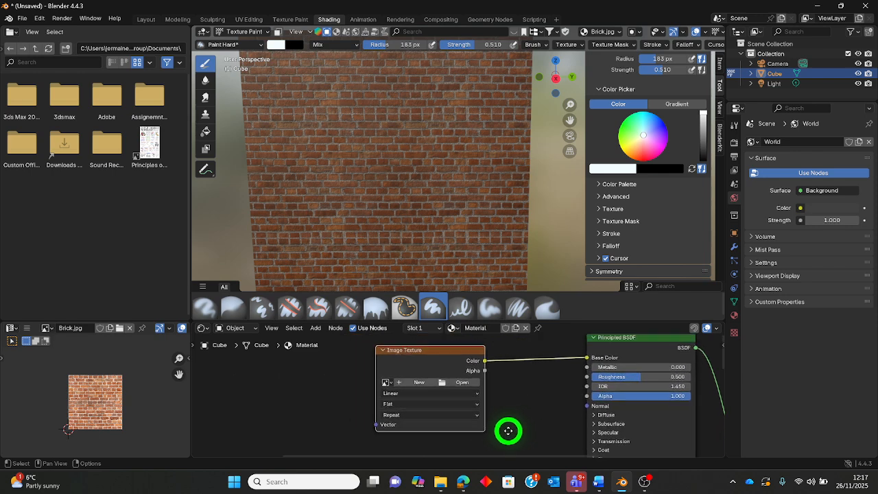
{"action": "scroll", "coordinate": [504, 433], "scroll_direction": "up", "scroll_amount": 2}
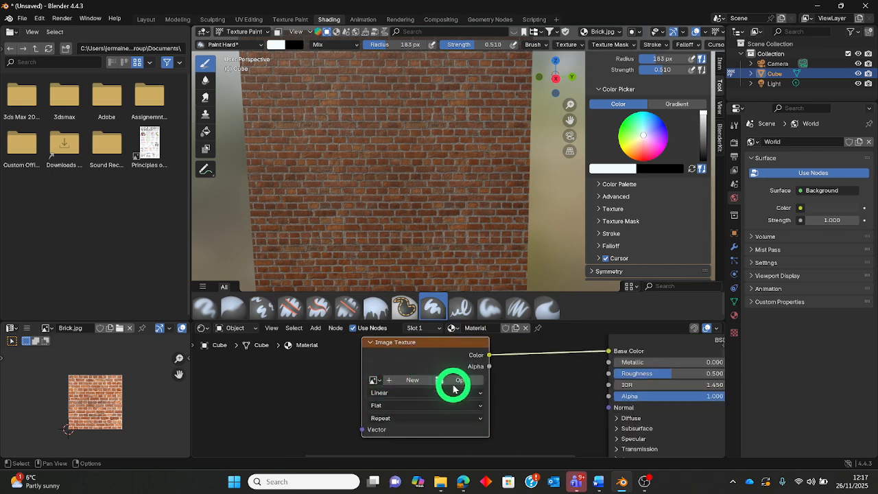
{"action": "left_click", "coordinate": [414, 381]}
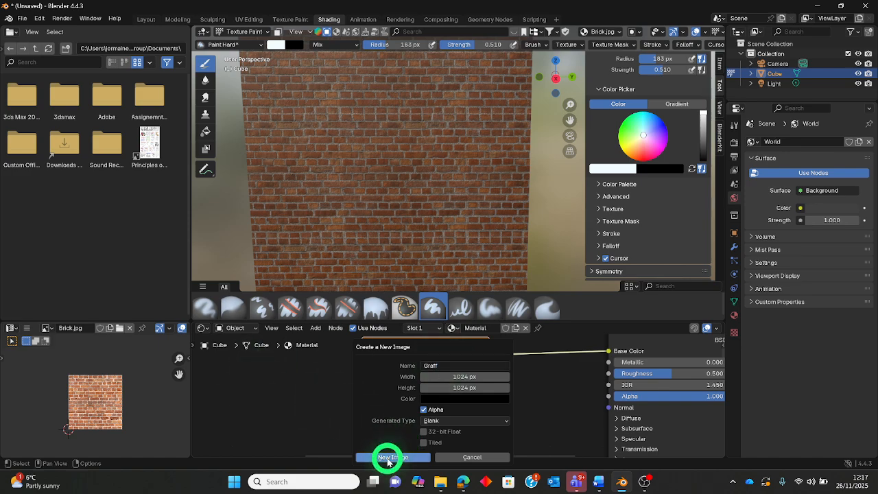
{"action": "left_click", "coordinate": [387, 457]}
{"action": "scroll", "coordinate": [531, 408], "scroll_direction": "down", "scroll_amount": 1}
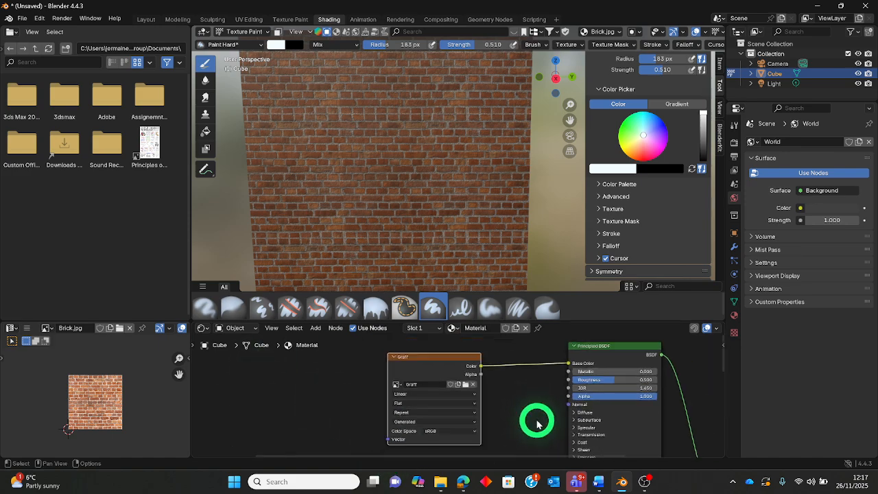
Step: Make Graff the active paint slot and add a new texture to the paint brush
{"action": "middle_click_drag", "start_coordinate": [537, 420], "coordinate": [401, 402]}
{"action": "scroll", "coordinate": [363, 398], "scroll_direction": "down", "scroll_amount": 3}
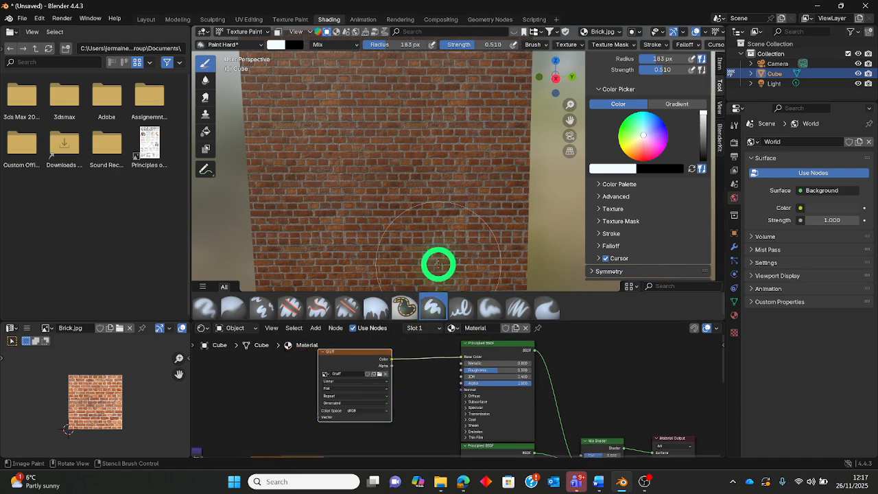
{"action": "middle_click_drag", "start_coordinate": [438, 264], "coordinate": [402, 170]}
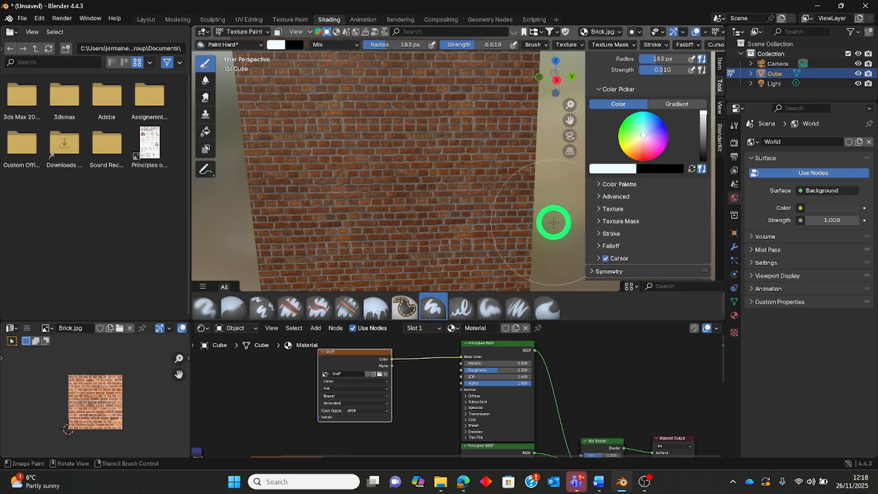
{"action": "left_click", "coordinate": [599, 210]}
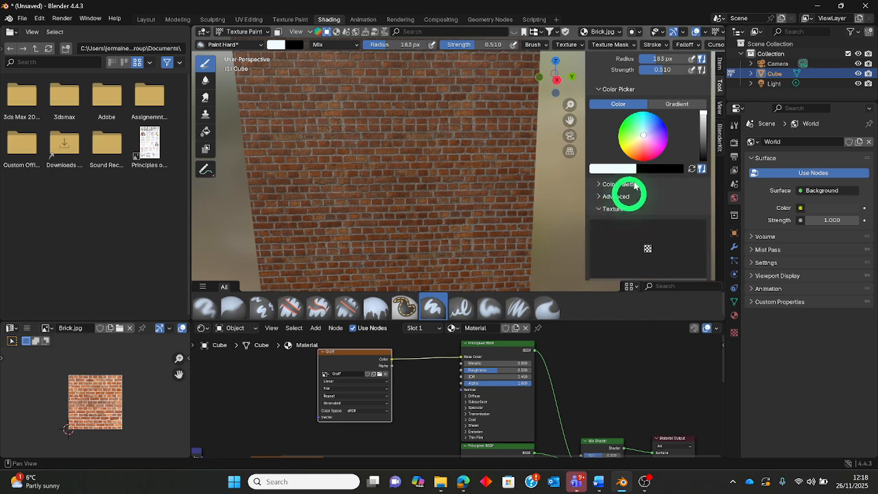
{"action": "scroll", "coordinate": [637, 191], "scroll_direction": "down", "scroll_amount": 2}
{"action": "left_click", "coordinate": [677, 225]}
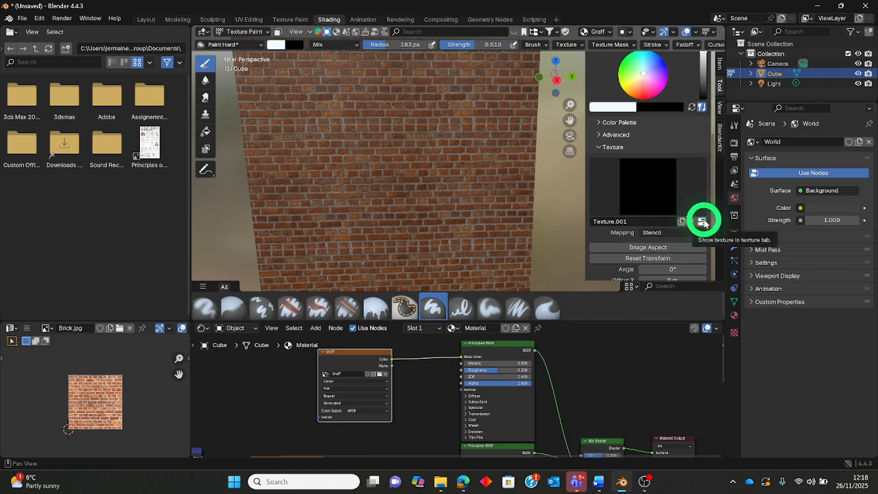
Step: Load Graff.png from the Downloads folder as the image of the brush texture
{"action": "left_click", "coordinate": [701, 222]}
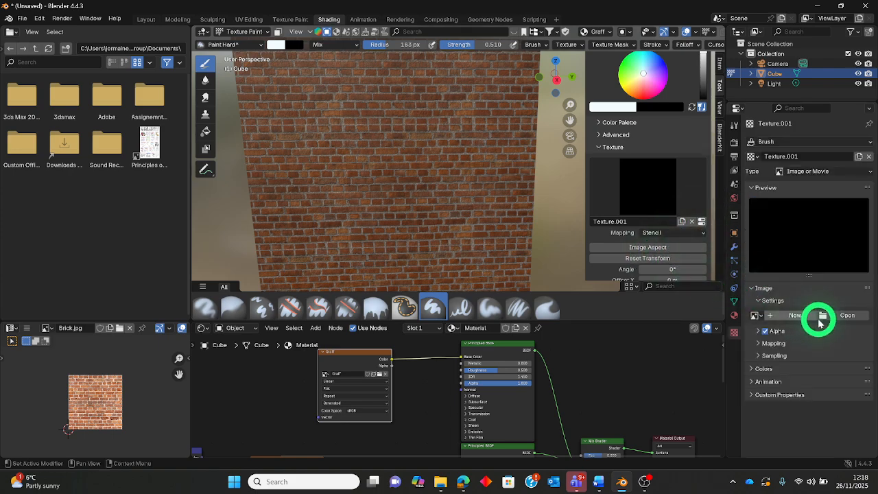
{"action": "left_click", "coordinate": [848, 317]}
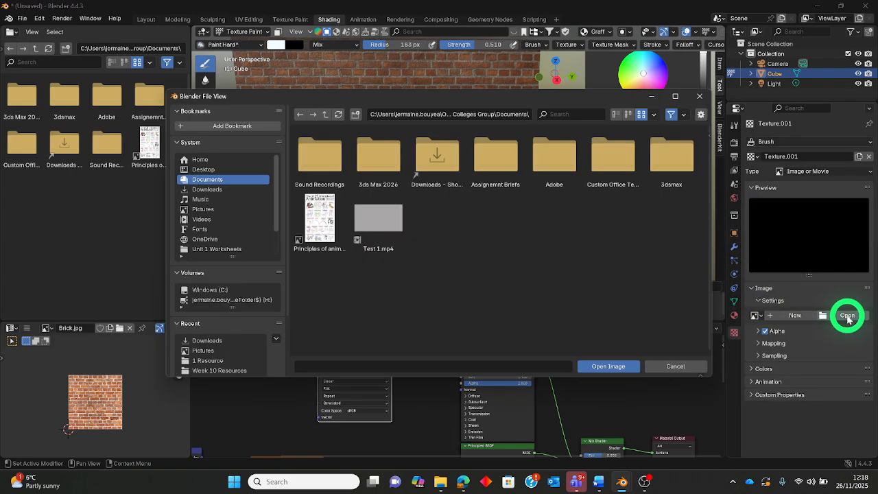
{"action": "left_click", "coordinate": [215, 191]}
{"action": "scroll", "coordinate": [472, 239], "scroll_direction": "down", "scroll_amount": 10}
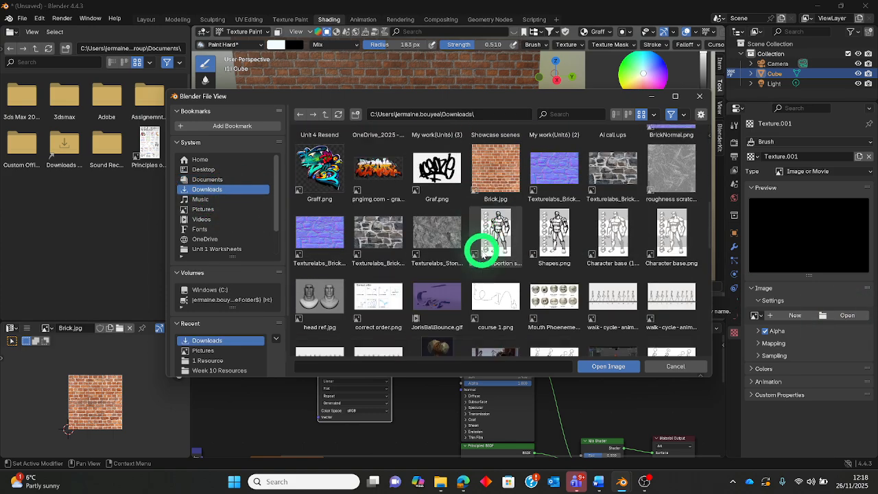
{"action": "left_click", "coordinate": [318, 166]}
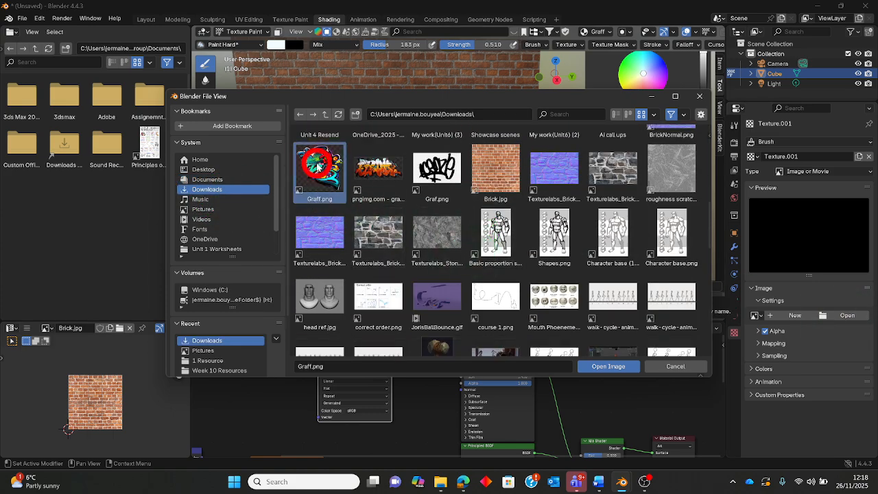
{"action": "left_click", "coordinate": [614, 369]}
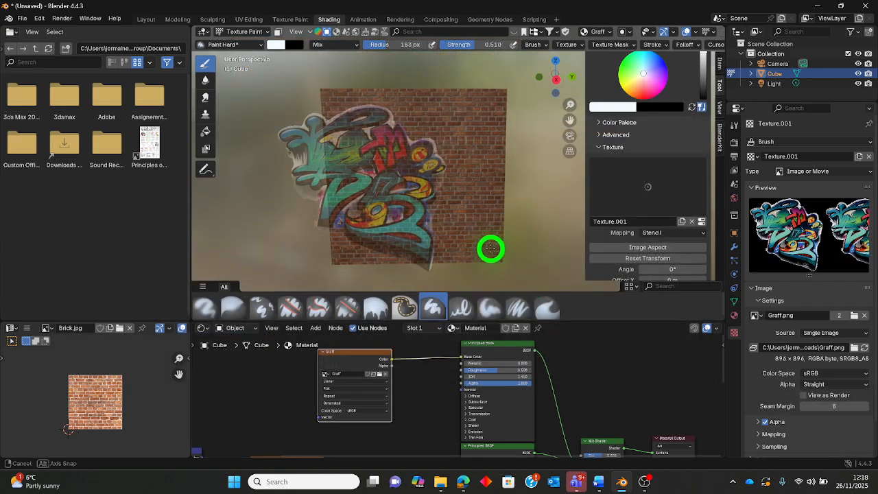
Step: Try the View Plane mapping for the brush texture and set the mapping back to Stencil
{"action": "left_click", "coordinate": [665, 233]}
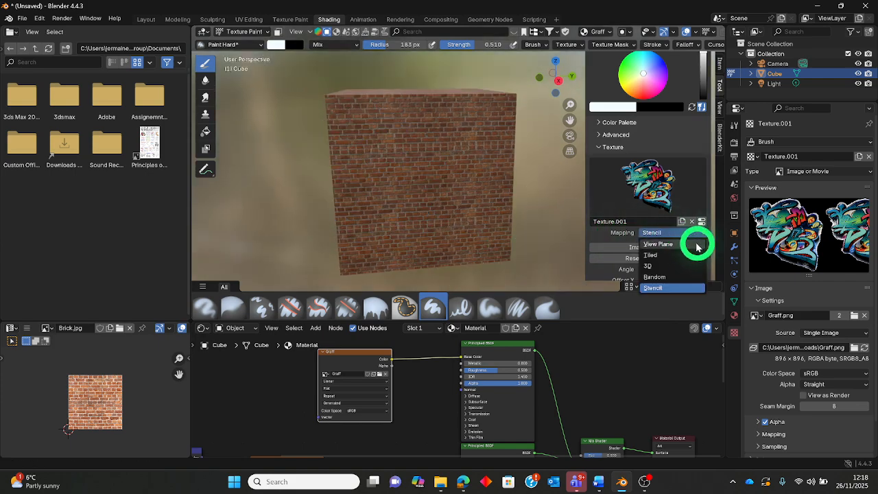
{"action": "left_click", "coordinate": [691, 241]}
{"action": "mouse_move", "coordinate": [386, 208]}
{"action": "middle_mouse_down"}
{"action": "mouse_move", "coordinate": [407, 211]}
{"action": "mouse_move", "coordinate": [395, 195]}
{"action": "middle_mouse_up"}
{"action": "left_click", "coordinate": [681, 233]}
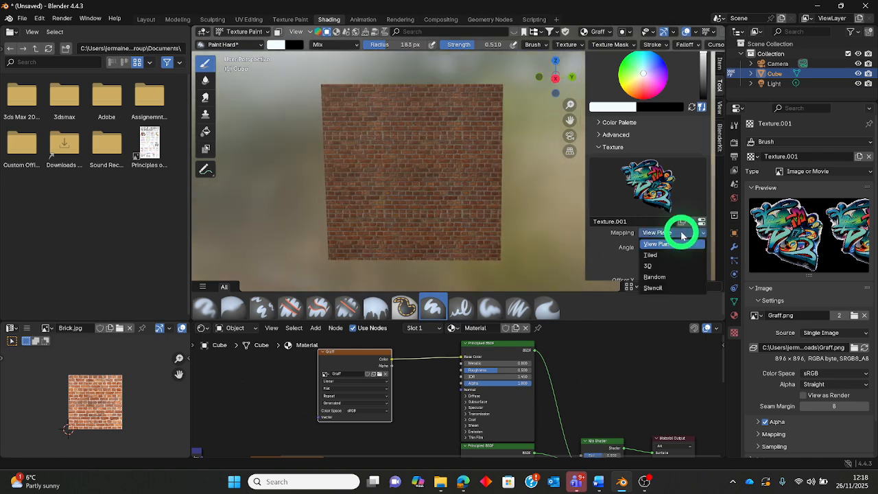
{"action": "left_click", "coordinate": [672, 288]}
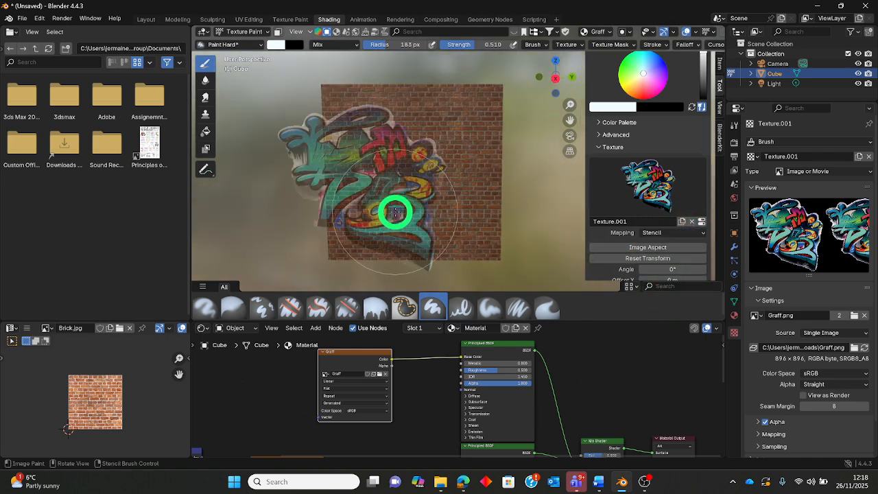
Step: Centre the graffiti stencil on the brick face, paint through it, and raise the brush strength to 1.000
{"action": "middle_click_drag", "start_coordinate": [423, 204], "coordinate": [419, 200]}
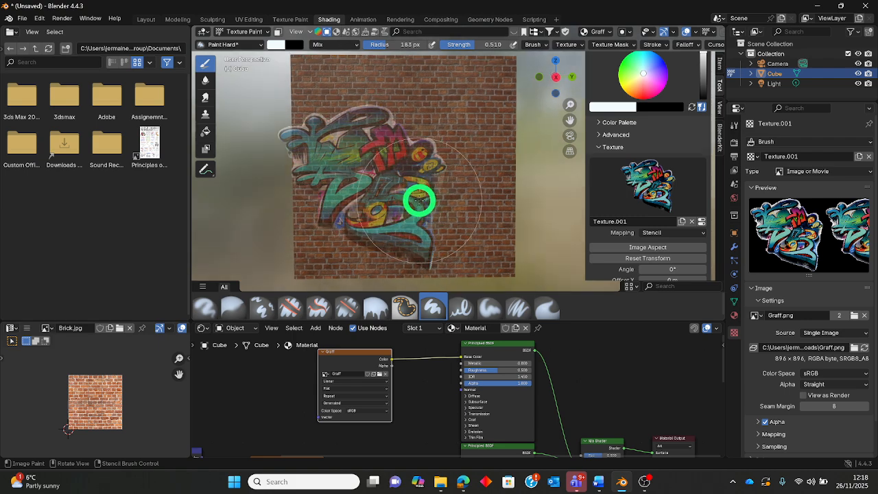
{"action": "right_click_drag", "start_coordinate": [388, 191], "coordinate": [416, 178]}
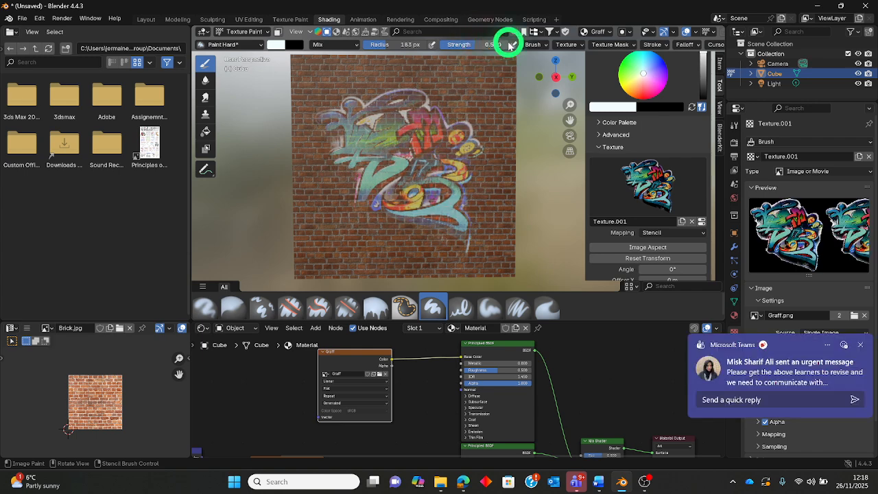
{"action": "left_click_drag", "start_coordinate": [458, 47], "coordinate": [545, 325]}
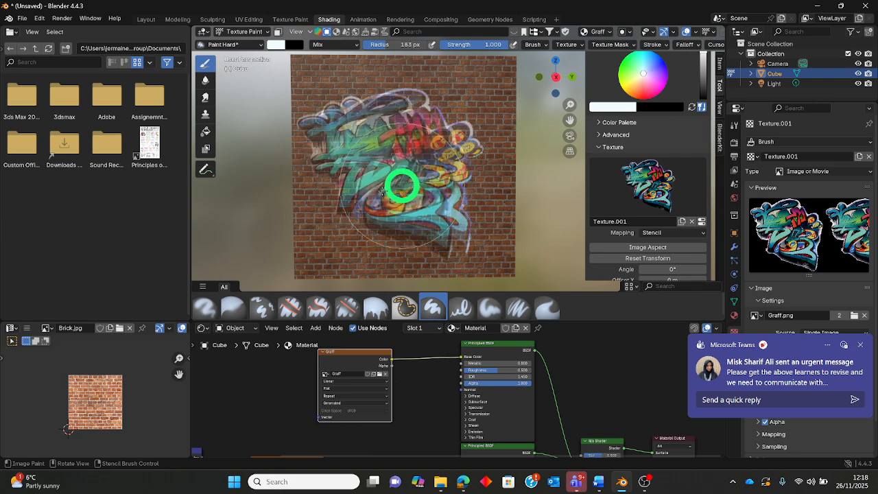
{"action": "mouse_move", "coordinate": [383, 191]}
{"action": "right_mouse_down"}
{"action": "mouse_move", "coordinate": [268, 200]}
{"action": "mouse_move", "coordinate": [366, 198]}
{"action": "mouse_move", "coordinate": [417, 184]}
{"action": "right_mouse_up"}
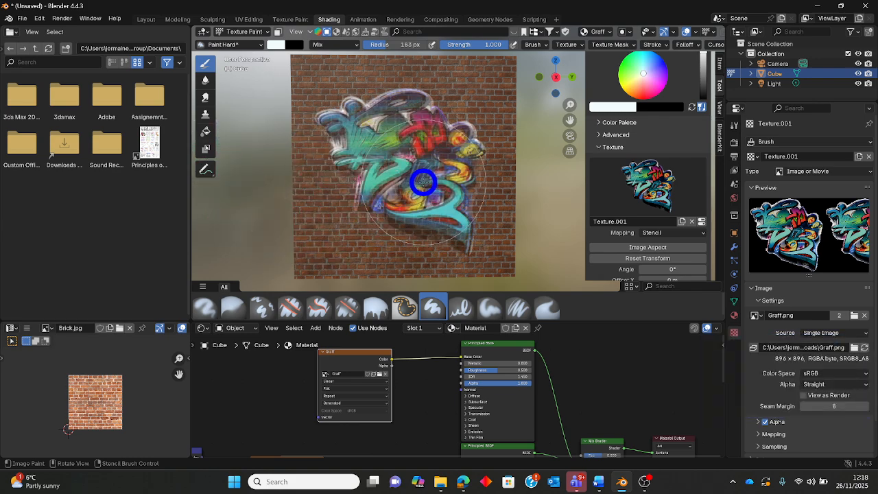
Step: Replace the brush texture's image file with the orange pngimg.com graffiti PNG from Downloads, ready over an unpainted cube face
{"action": "middle_click_drag", "start_coordinate": [402, 190], "coordinate": [492, 210]}
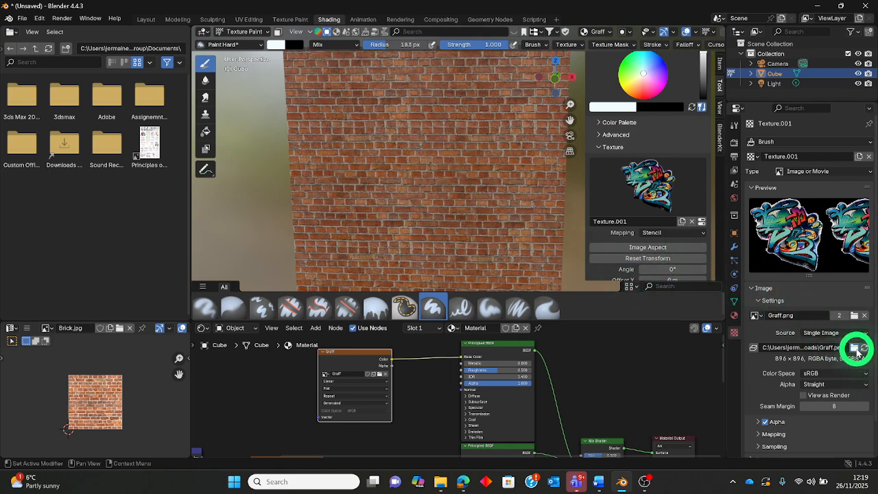
{"action": "left_click", "coordinate": [856, 349]}
{"action": "scroll", "coordinate": [583, 247], "scroll_direction": "down", "scroll_amount": 6}
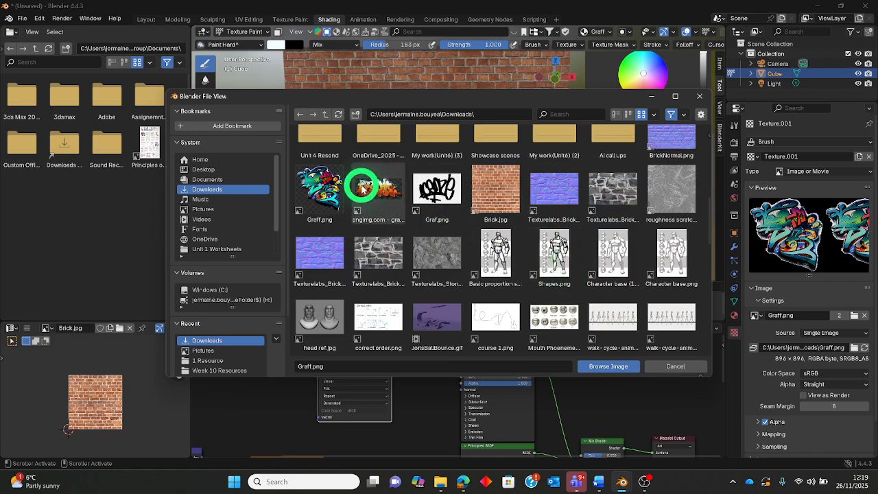
{"action": "left_click", "coordinate": [361, 185]}
{"action": "left_click", "coordinate": [608, 366]}
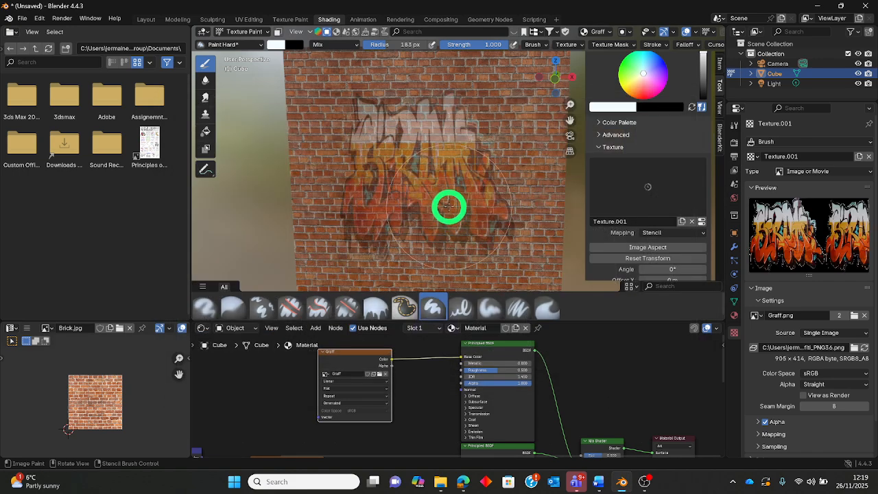
Step: Fit the brush stencil to its image aspect and stencil-paint the orange graffiti onto the upper part of the brick face
{"action": "left_click", "coordinate": [647, 247]}
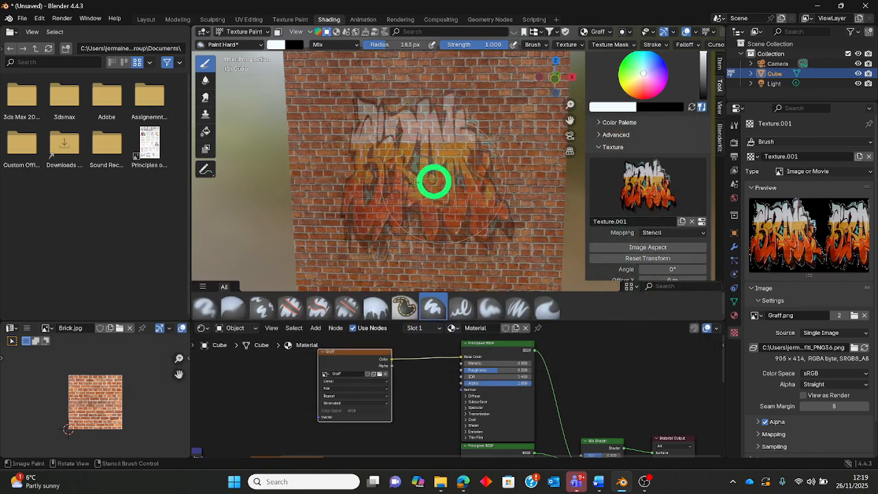
{"action": "left_click", "coordinate": [659, 248]}
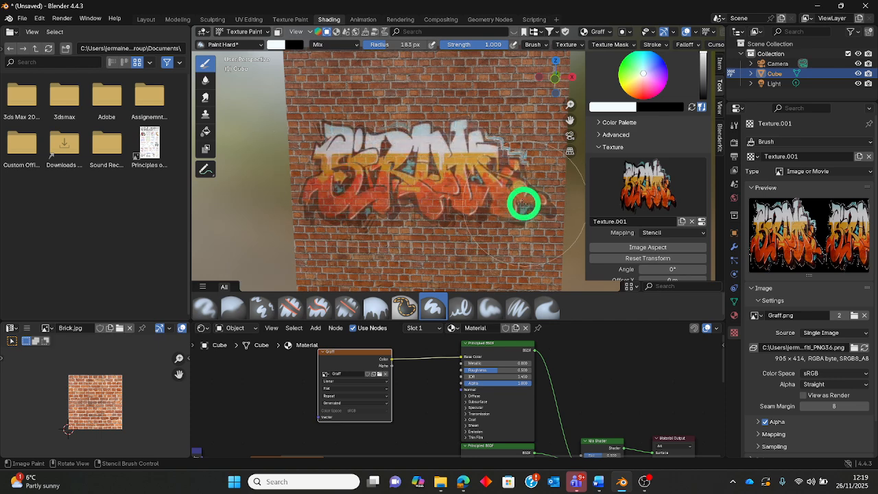
{"action": "middle_click_drag", "start_coordinate": [523, 203], "coordinate": [474, 178]}
{"action": "mouse_move", "coordinate": [466, 177]}
{"action": "right_mouse_down"}
{"action": "mouse_move", "coordinate": [350, 220]}
{"action": "mouse_move", "coordinate": [372, 182]}
{"action": "right_mouse_up"}
Step: Switch to Object Mode and inspect the graffiti painted on both faces of the cube
{"action": "left_click", "coordinate": [238, 31]}
{"action": "left_click", "coordinate": [233, 44]}
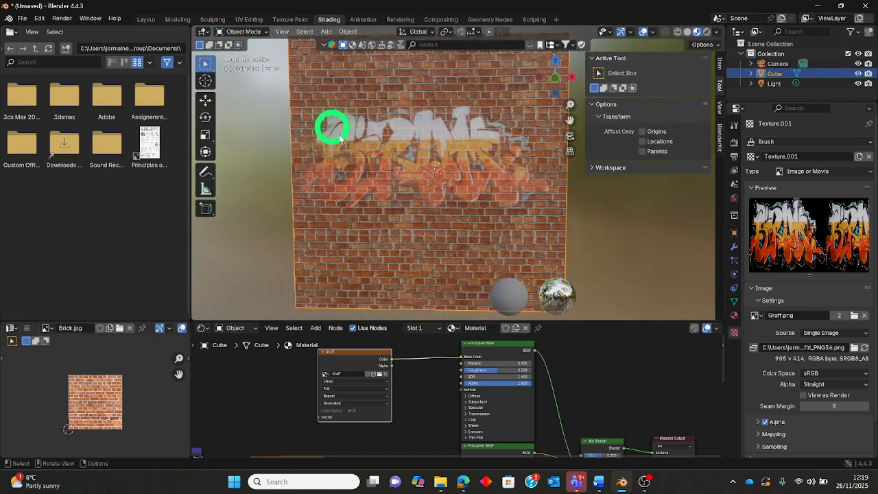
{"action": "middle_click_drag", "start_coordinate": [340, 137], "coordinate": [329, 213]}
{"action": "middle_click_drag", "start_coordinate": [456, 409], "coordinate": [405, 384]}
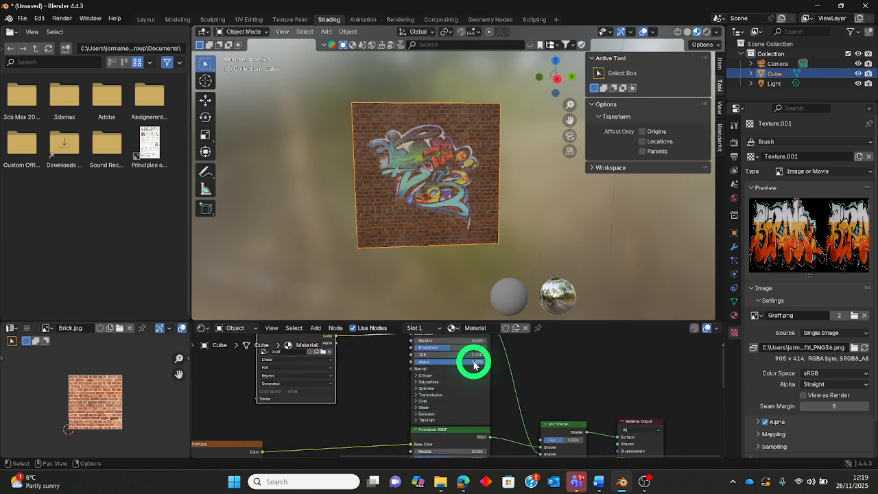
{"action": "mouse_move", "coordinate": [473, 365]}
{"action": "left_mouse_down"}
{"action": "mouse_move", "coordinate": [427, 359]}
{"action": "mouse_move", "coordinate": [400, 369]}
{"action": "mouse_move", "coordinate": [488, 373]}
{"action": "mouse_move", "coordinate": [410, 376]}
{"action": "mouse_move", "coordinate": [480, 372]}
{"action": "mouse_move", "coordinate": [472, 354]}
{"action": "left_mouse_up"}
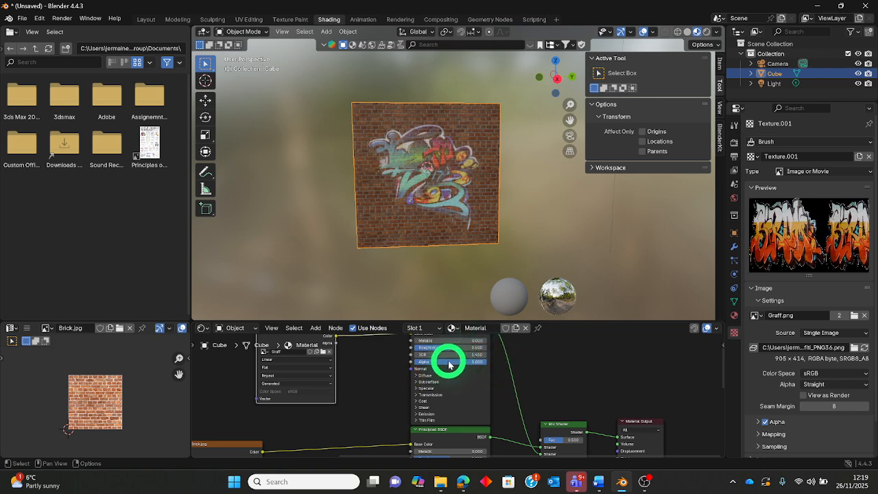
{"action": "middle_click_drag", "start_coordinate": [545, 373], "coordinate": [568, 391]}
{"action": "middle_click_drag", "start_coordinate": [448, 267], "coordinate": [537, 253]}
{"action": "scroll", "coordinate": [537, 253], "scroll_direction": "up", "scroll_amount": 2}
{"action": "scroll", "coordinate": [483, 254], "scroll_direction": "up", "scroll_amount": 3}
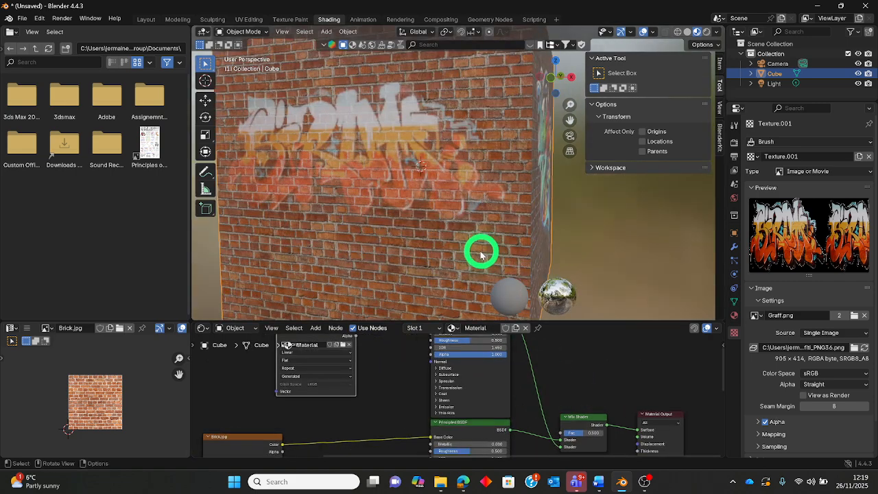
{"action": "middle_click_drag", "start_coordinate": [482, 254], "coordinate": [449, 253]}
{"action": "scroll", "coordinate": [432, 227], "scroll_direction": "down", "scroll_amount": 4}
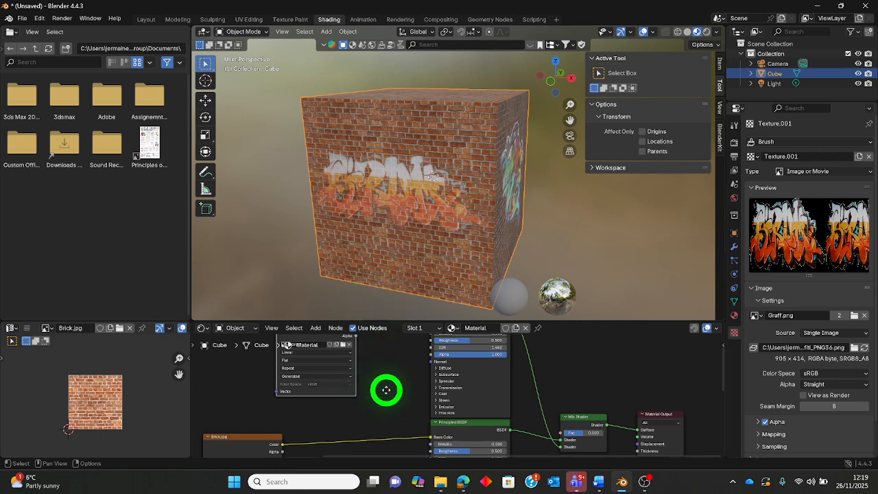
{"action": "middle_click_drag", "start_coordinate": [386, 382], "coordinate": [389, 404]}
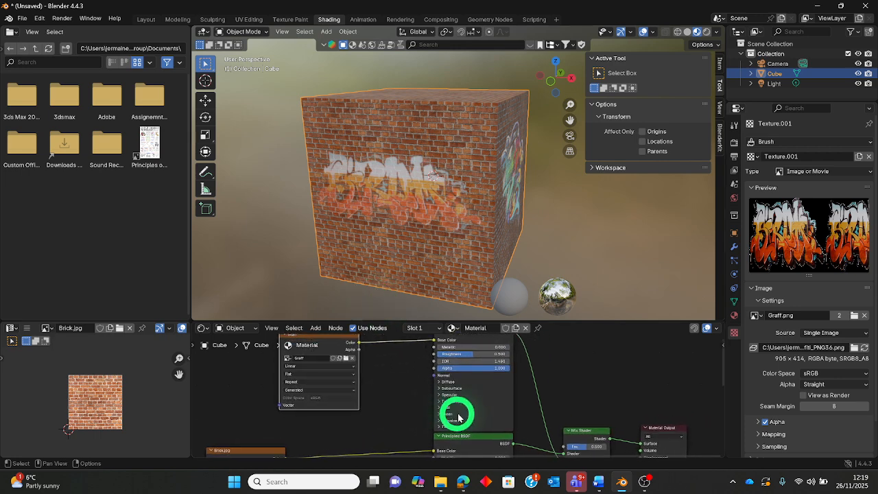
Step: Move the Mix Shader and Material Output nodes together farther away from the Principled BSDF nodes
{"action": "middle_click_drag", "start_coordinate": [537, 412], "coordinate": [423, 379]}
{"action": "left_click", "coordinate": [486, 407]}
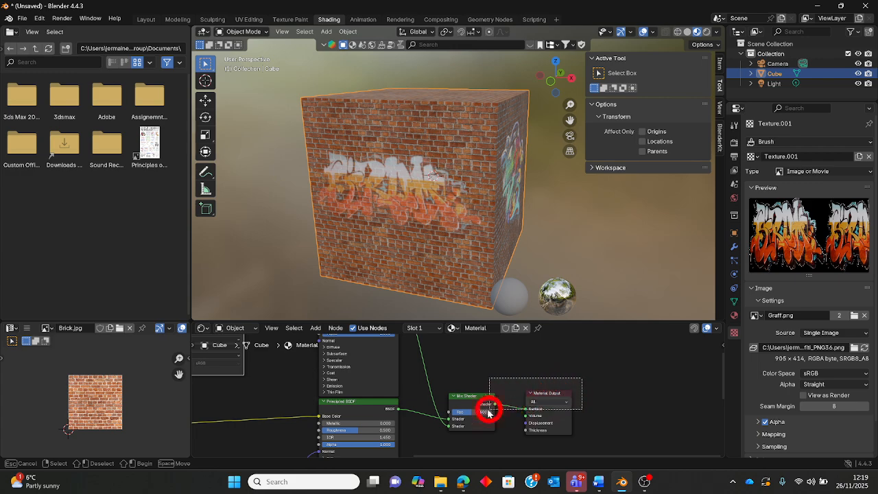
{"action": "left_click_drag", "start_coordinate": [467, 402], "coordinate": [566, 400]}
{"action": "middle_click_drag", "start_coordinate": [499, 399], "coordinate": [485, 407]}
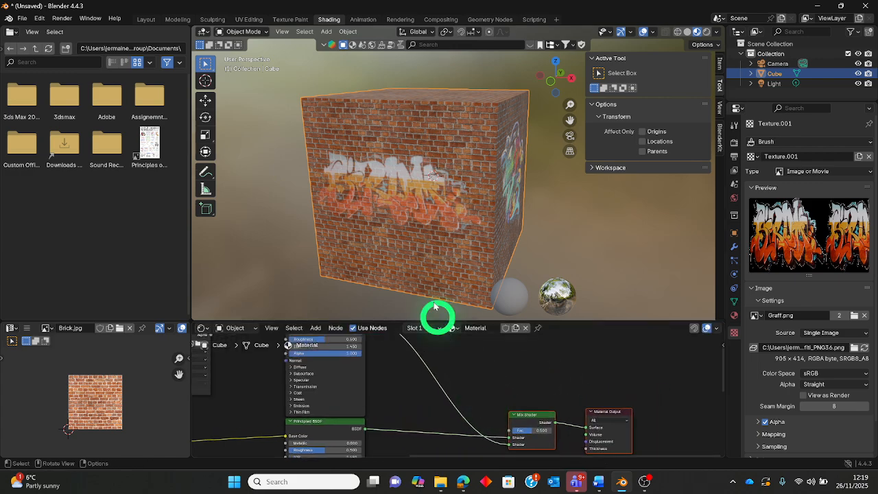
Step: Examine the graffiti on both brick faces up close, along with the Mix Shader's factor
{"action": "scroll", "coordinate": [396, 186], "scroll_direction": "up", "scroll_amount": 4}
{"action": "middle_click_drag", "start_coordinate": [394, 188], "coordinate": [330, 190]}
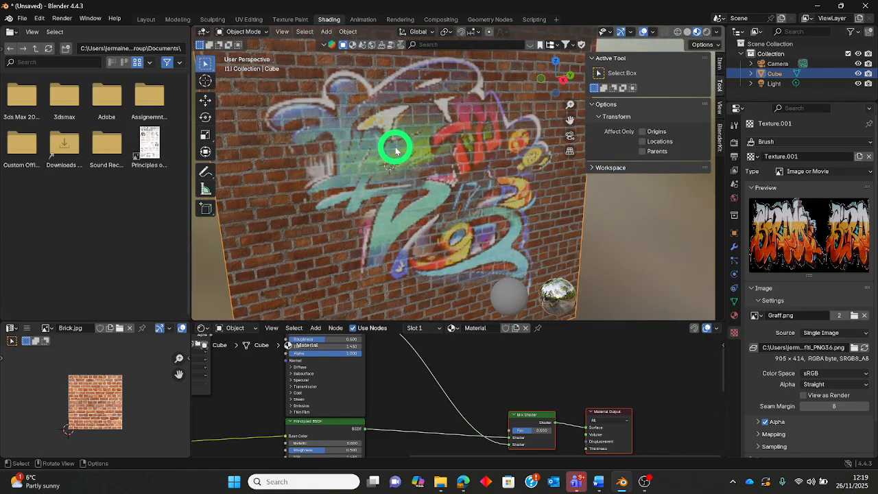
{"action": "middle_click_drag", "start_coordinate": [427, 202], "coordinate": [455, 196]}
{"action": "scroll", "coordinate": [390, 183], "scroll_direction": "up", "scroll_amount": 3}
{"action": "scroll", "coordinate": [455, 196], "scroll_direction": "down", "scroll_amount": 3}
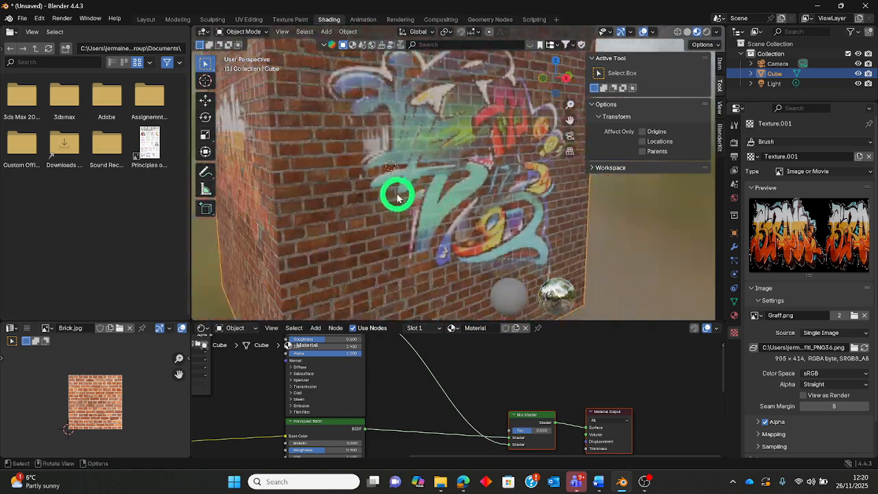
{"action": "middle_click_drag", "start_coordinate": [398, 199], "coordinate": [439, 199]}
{"action": "scroll", "coordinate": [466, 380], "scroll_direction": "up", "scroll_amount": 2}
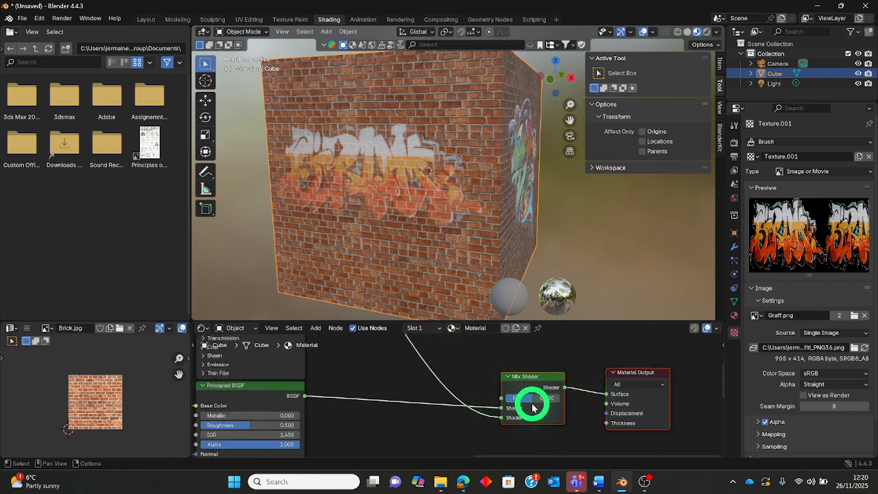
{"action": "mouse_move", "coordinate": [536, 406]}
{"action": "left_mouse_down"}
{"action": "mouse_move", "coordinate": [549, 117]}
{"action": "mouse_move", "coordinate": [566, 121]}
{"action": "mouse_move", "coordinate": [526, 127]}
{"action": "mouse_move", "coordinate": [561, 123]}
{"action": "mouse_move", "coordinate": [525, 129]}
{"action": "mouse_move", "coordinate": [566, 131]}
{"action": "mouse_move", "coordinate": [531, 131]}
{"action": "mouse_move", "coordinate": [535, 403]}
{"action": "left_mouse_up"}
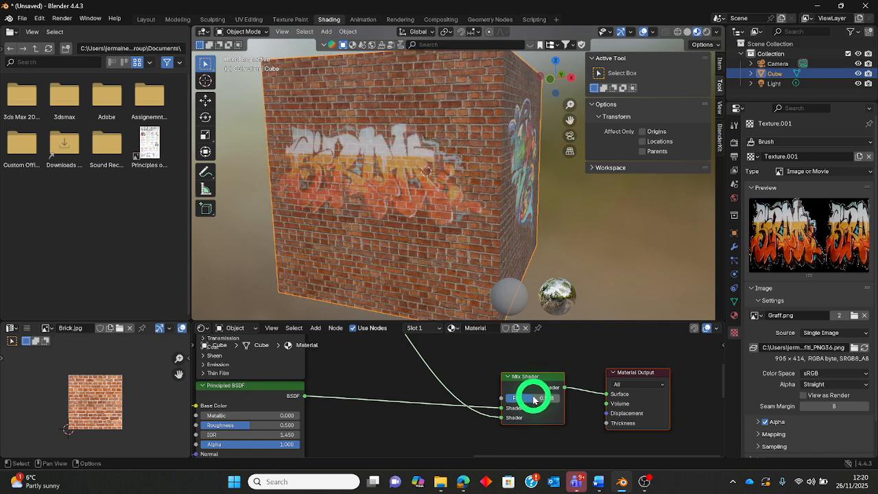
{"action": "left_click", "coordinate": [540, 399]}
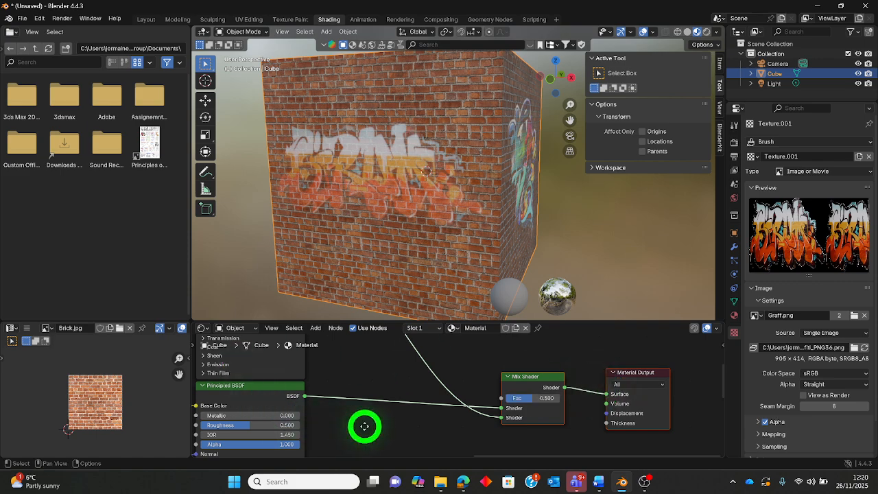
Step: Add a Color Attribute node above the Mix Shader and check which attributes it offers
{"action": "middle_click_drag", "start_coordinate": [365, 426], "coordinate": [521, 384]}
{"action": "scroll", "coordinate": [443, 431], "scroll_direction": "down", "scroll_amount": 4}
{"action": "scroll", "coordinate": [457, 434], "scroll_direction": "up", "scroll_amount": 2}
{"action": "key", "text": "shift+a"}
{"action": "left_click", "coordinate": [480, 347]}
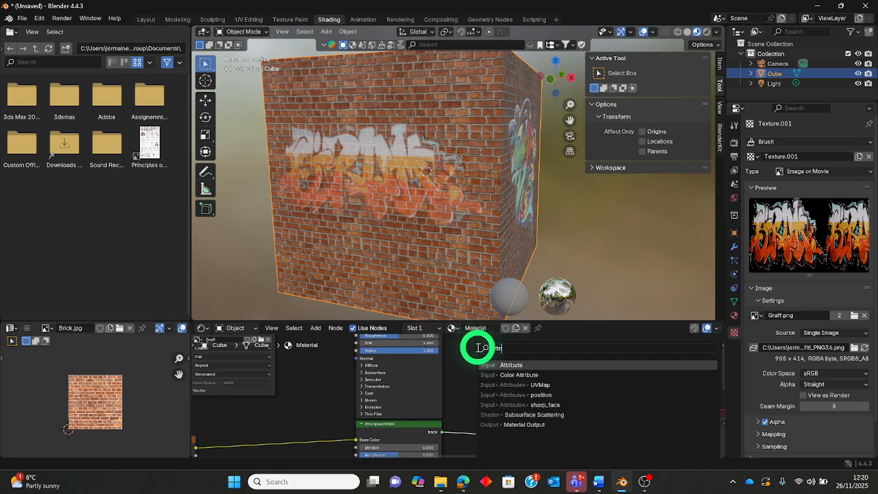
{"action": "left_click", "coordinate": [549, 374]}
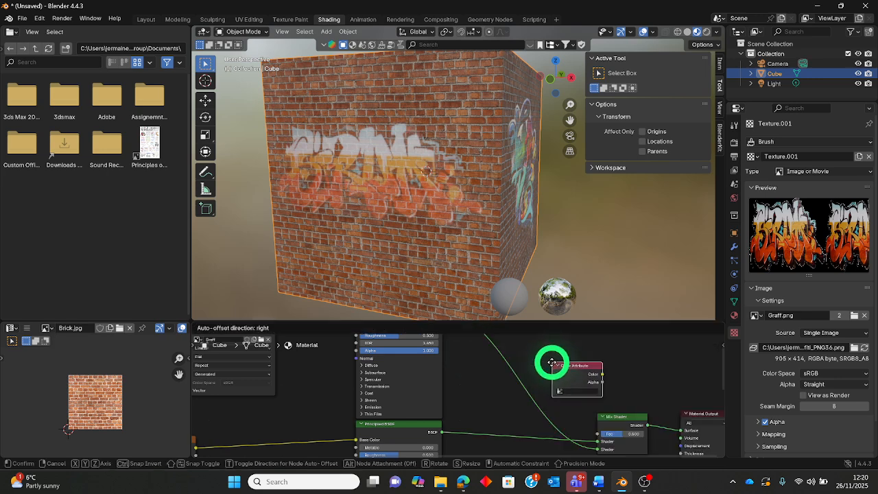
{"action": "left_click", "coordinate": [550, 362]}
{"action": "left_click", "coordinate": [566, 391]}
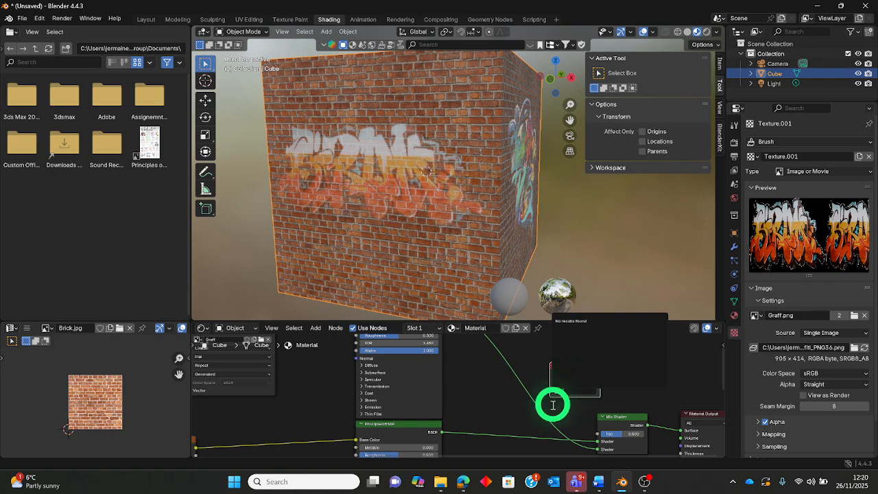
{"action": "left_click", "coordinate": [553, 405]}
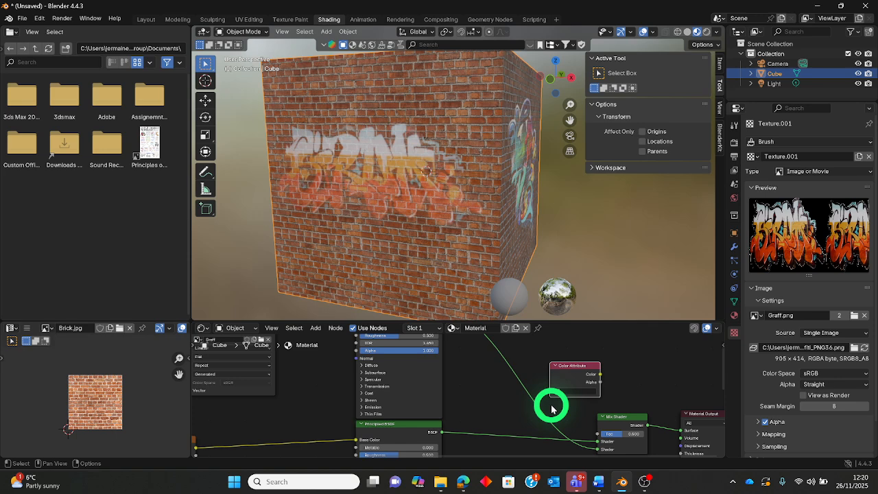
Step: Switch the cube to Vertex Paint mode and assign the orange graffiti Texture.001 as the brush texture
{"action": "middle_click_drag", "start_coordinate": [376, 192], "coordinate": [394, 197]}
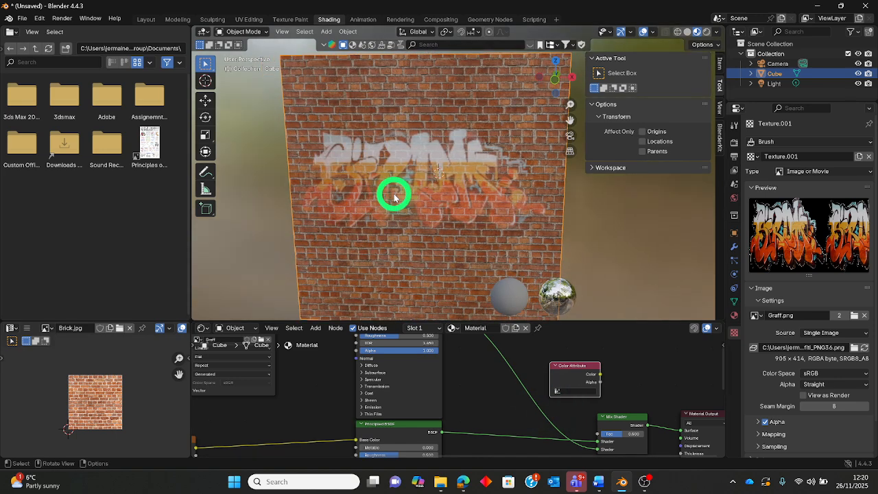
{"action": "left_click", "coordinate": [244, 32]}
{"action": "left_click", "coordinate": [252, 82]}
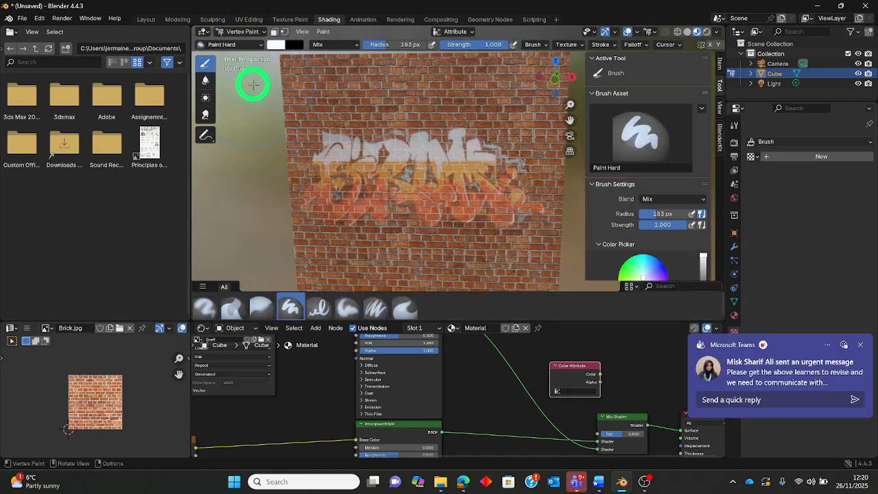
{"action": "scroll", "coordinate": [627, 233], "scroll_direction": "down", "scroll_amount": 10}
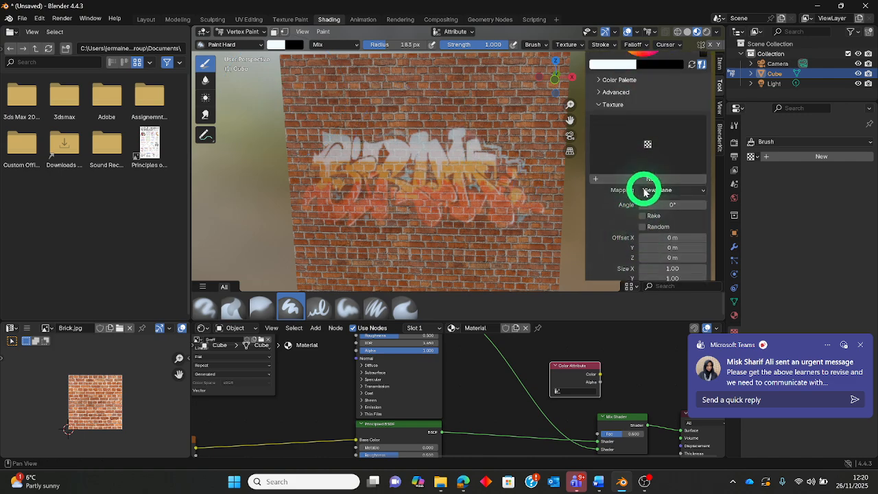
{"action": "left_click", "coordinate": [860, 345]}
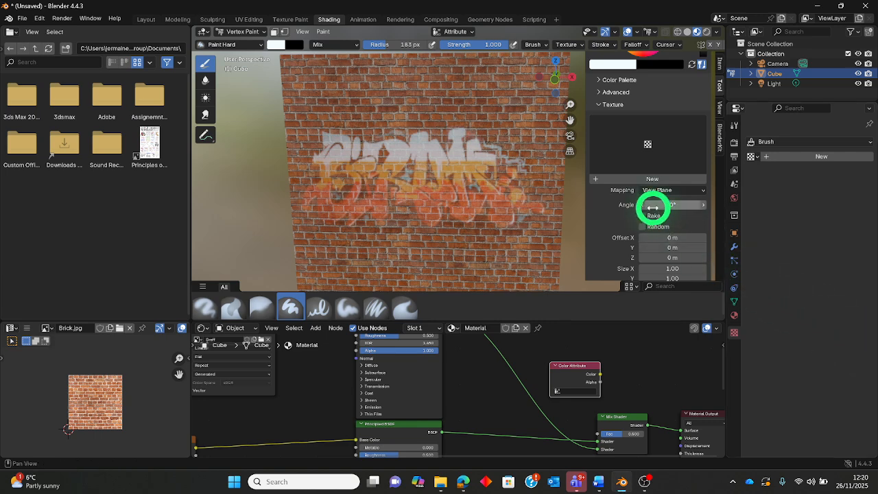
{"action": "left_click", "coordinate": [671, 159]}
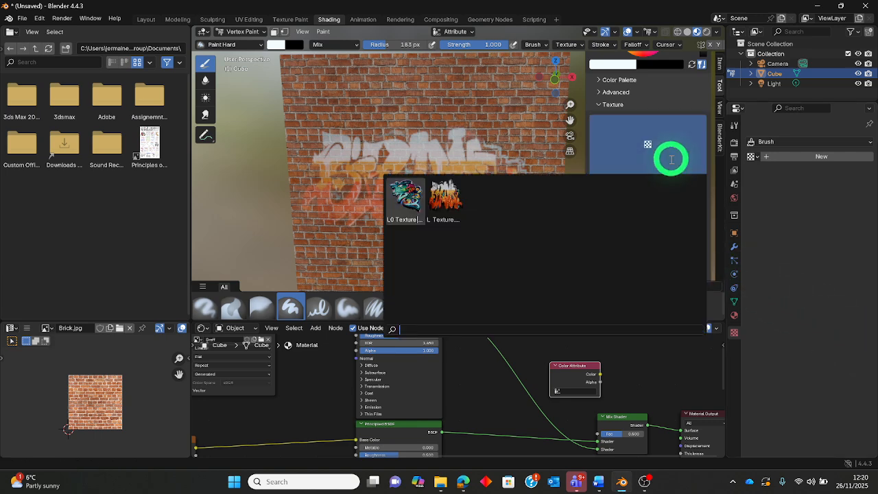
{"action": "left_click", "coordinate": [446, 200]}
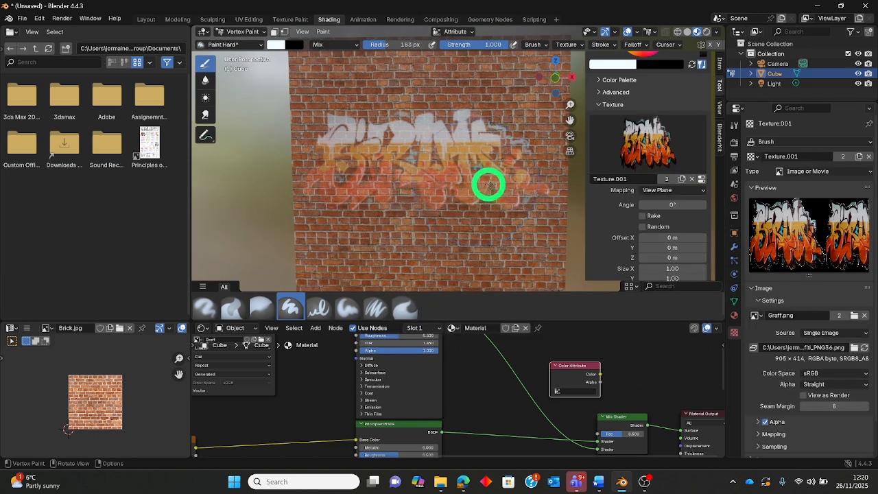
Step: Set the brush texture mapping to Stencil, fit it to the image aspect, and move the stencil onto the brick face
{"action": "left_click", "coordinate": [656, 190]}
{"action": "left_click", "coordinate": [653, 243]}
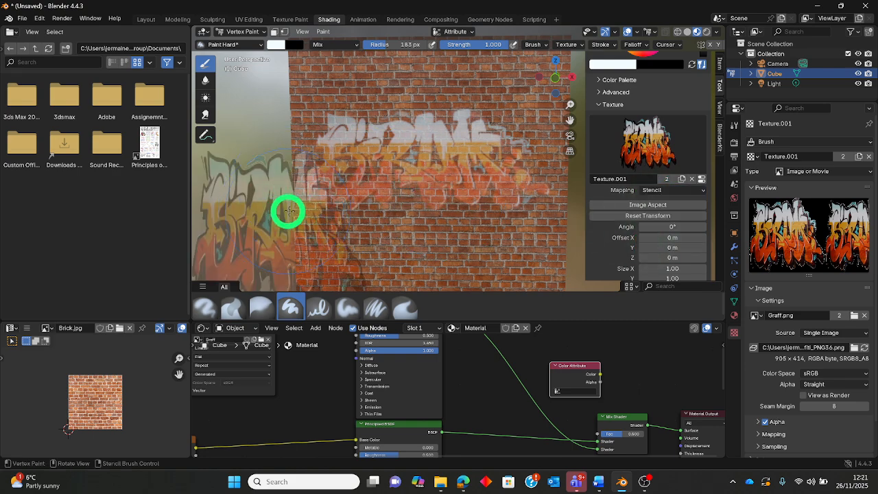
{"action": "left_click", "coordinate": [667, 203]}
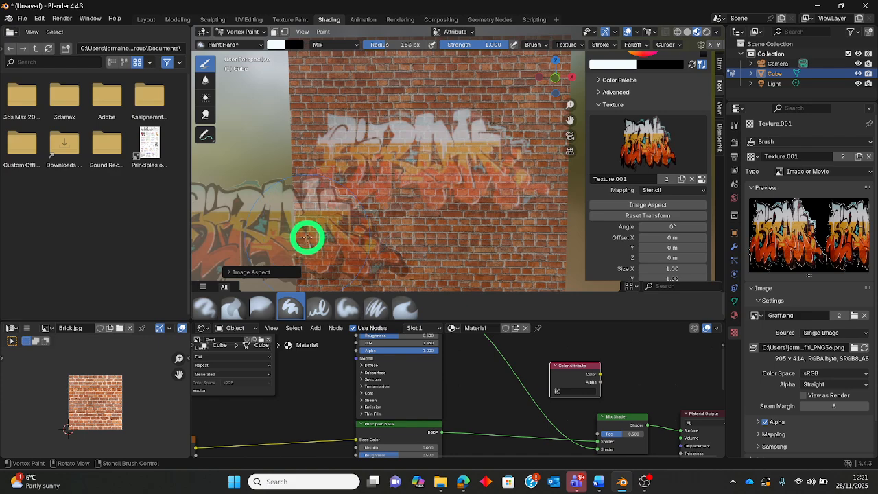
{"action": "right_click_drag", "start_coordinate": [308, 237], "coordinate": [458, 186]}
{"action": "middle_click_drag", "start_coordinate": [458, 186], "coordinate": [454, 180]}
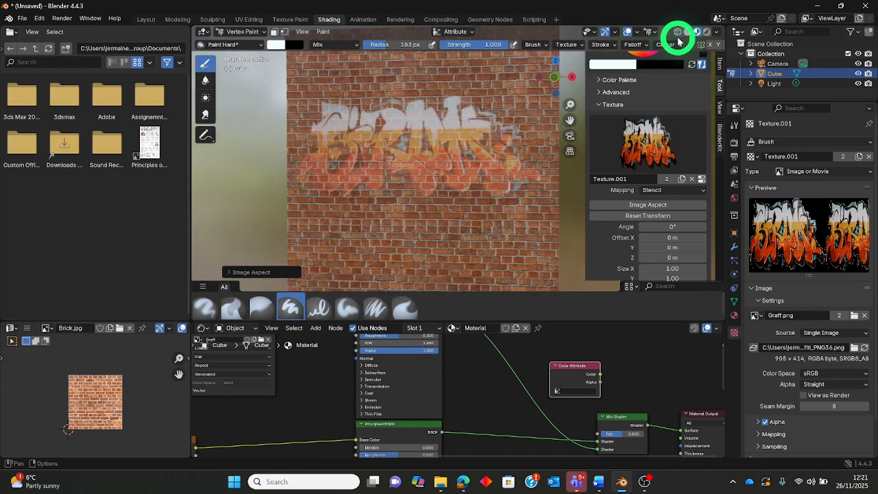
Step: Pick blue as the brush colour, align the stencil with the painted graffiti, and try vertex-painting through it
{"action": "scroll", "coordinate": [668, 89], "scroll_direction": "up", "scroll_amount": 3}
{"action": "left_click", "coordinate": [664, 101]}
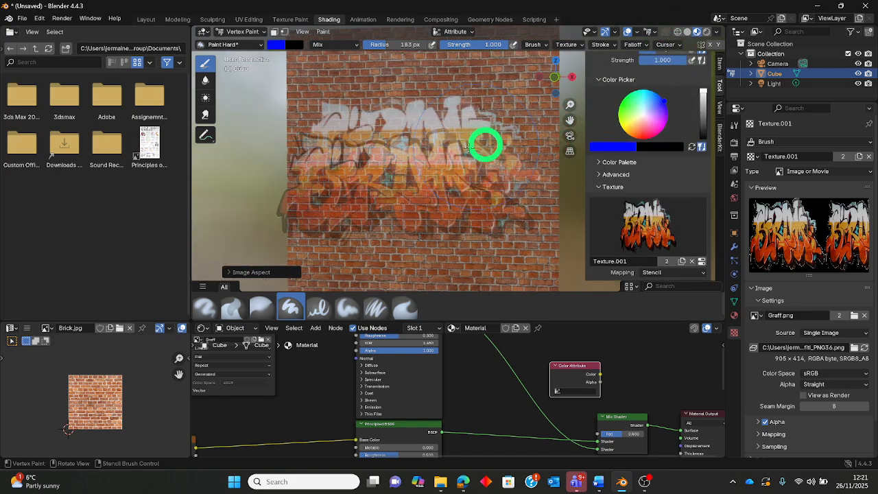
{"action": "right_click_drag", "start_coordinate": [397, 172], "coordinate": [417, 149]}
{"action": "middle_click_drag", "start_coordinate": [423, 149], "coordinate": [445, 156]}
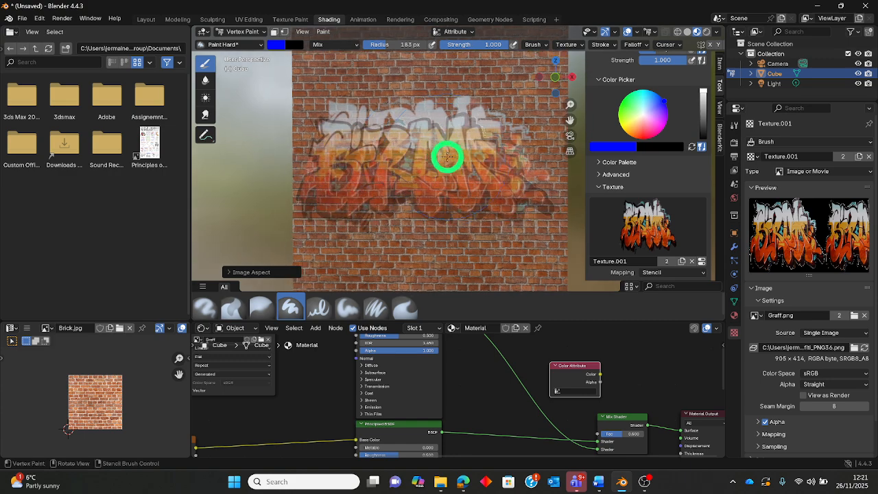
{"action": "mouse_move", "coordinate": [434, 169]}
{"action": "right_mouse_down"}
{"action": "mouse_move", "coordinate": [449, 145]}
{"action": "mouse_move", "coordinate": [455, 151]}
{"action": "mouse_move", "coordinate": [448, 148]}
{"action": "right_mouse_up"}
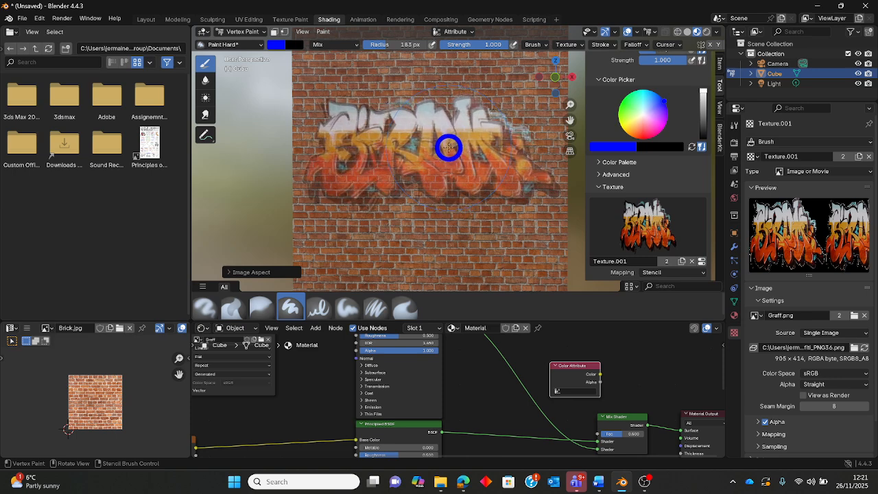
{"action": "left_click_drag", "start_coordinate": [347, 148], "coordinate": [404, 164]}
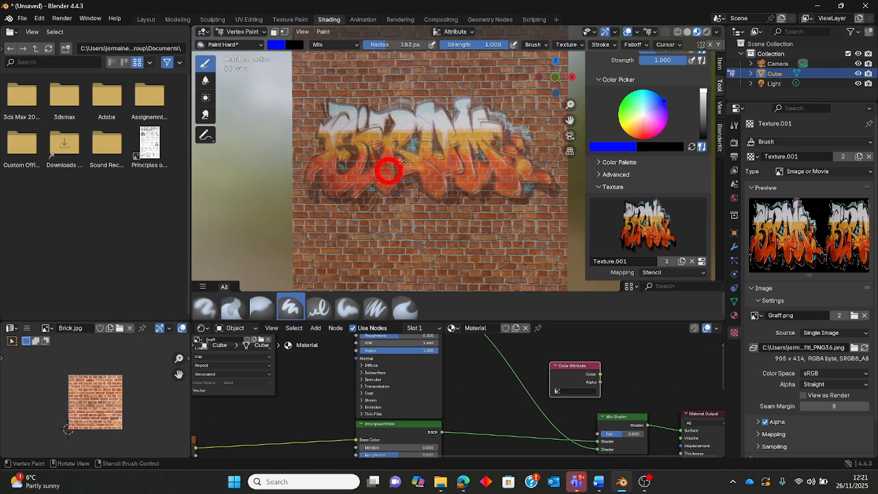
{"action": "left_click_drag", "start_coordinate": [507, 170], "coordinate": [521, 165]}
Step: Try vertex-painting through the stencil in Solid shading with blue and near-white, and swap the primary and secondary brush colours
{"action": "left_click", "coordinate": [687, 33]}
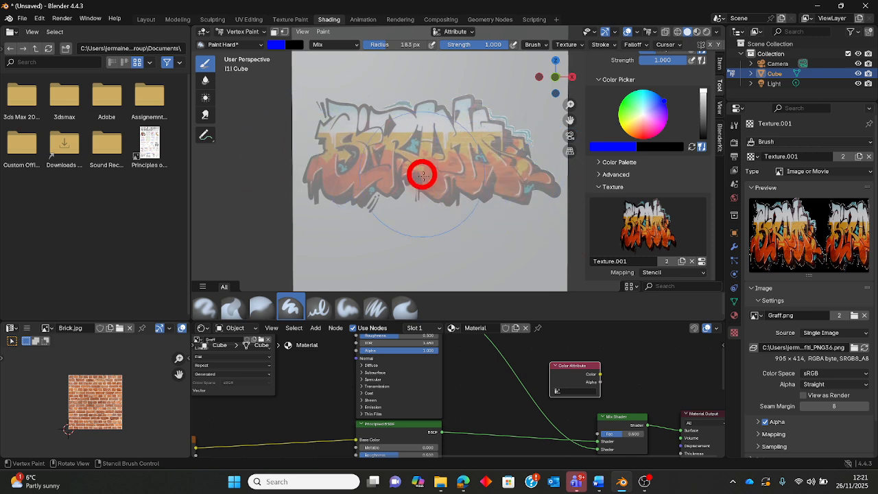
{"action": "left_click_drag", "start_coordinate": [421, 175], "coordinate": [503, 159]}
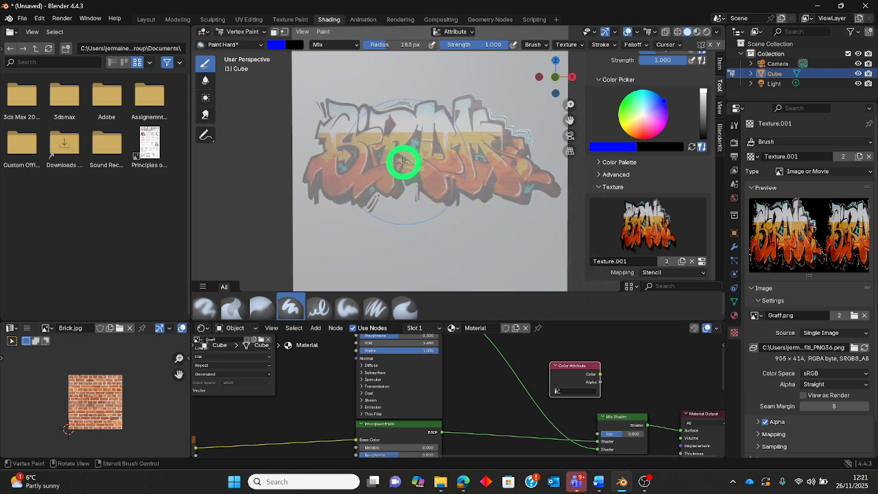
{"action": "left_click", "coordinate": [643, 115]}
{"action": "mouse_move", "coordinate": [439, 131]}
{"action": "left_mouse_down"}
{"action": "mouse_move", "coordinate": [414, 131]}
{"action": "mouse_move", "coordinate": [371, 160]}
{"action": "left_mouse_up"}
{"action": "left_click", "coordinate": [692, 146]}
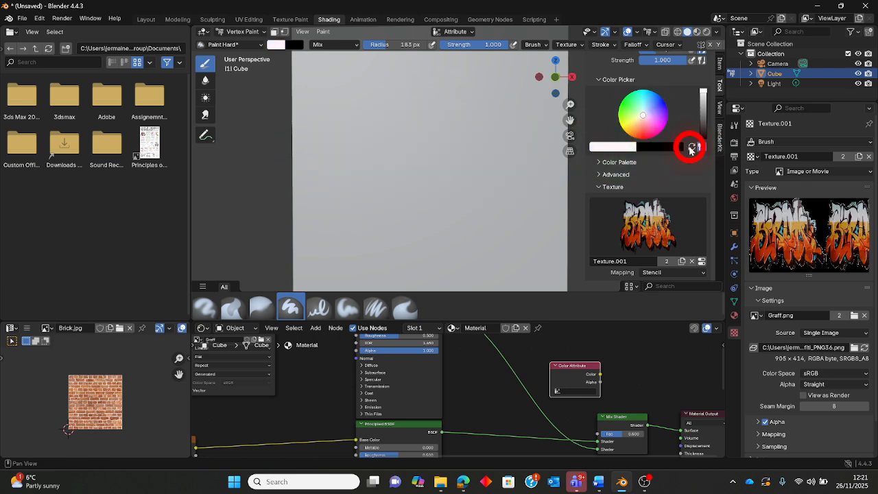
Step: Swap the brush colours, set the primary brush colour to blue, and unlink the graffiti texture from the brush
{"action": "left_click_drag", "start_coordinate": [392, 128], "coordinate": [534, 131]}
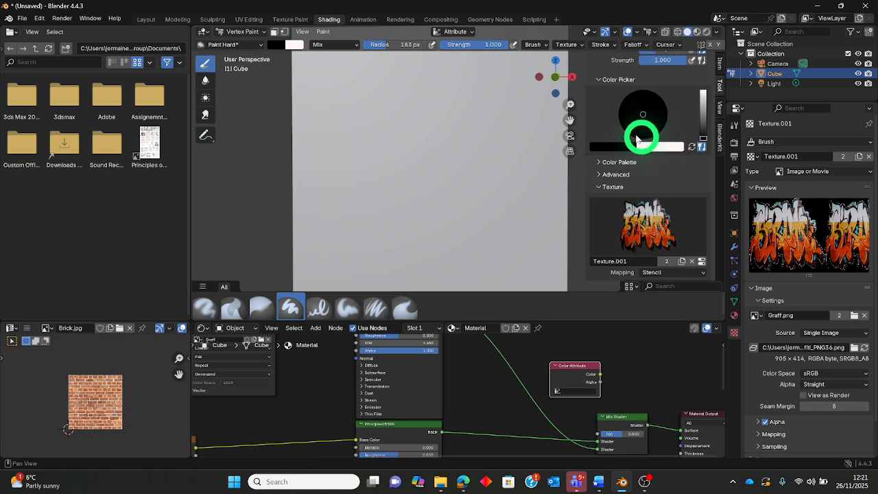
{"action": "left_click", "coordinate": [691, 146]}
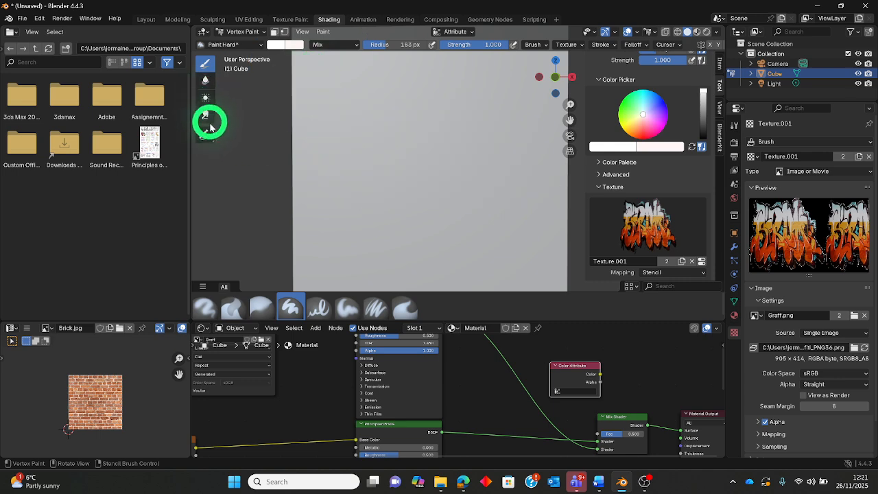
{"action": "left_click", "coordinate": [666, 104]}
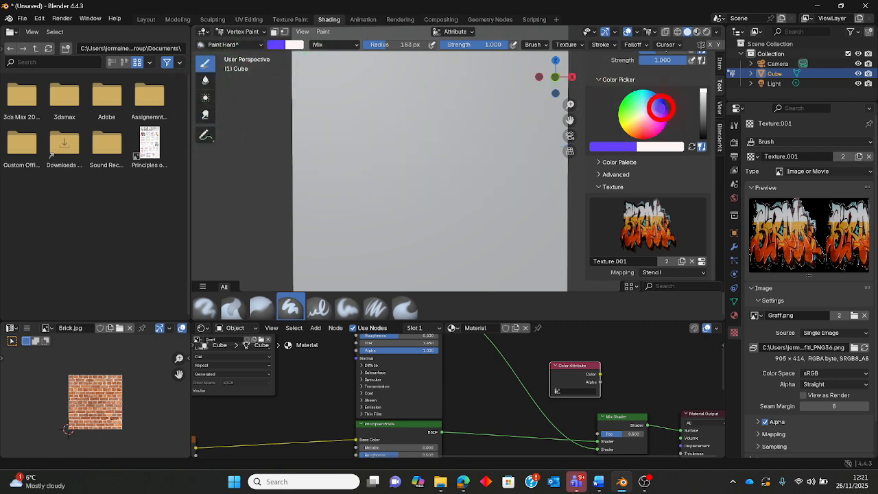
{"action": "left_click", "coordinate": [240, 45]}
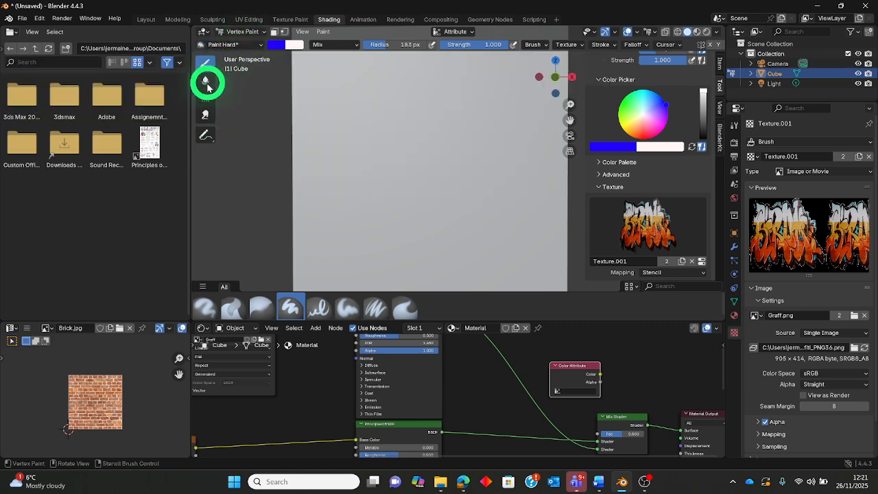
{"action": "left_click", "coordinate": [691, 261]}
Step: Vertex-paint the faces of the cube solid blue with the untextured Paint Hard brush
{"action": "scroll", "coordinate": [494, 153], "scroll_direction": "down", "scroll_amount": 5}
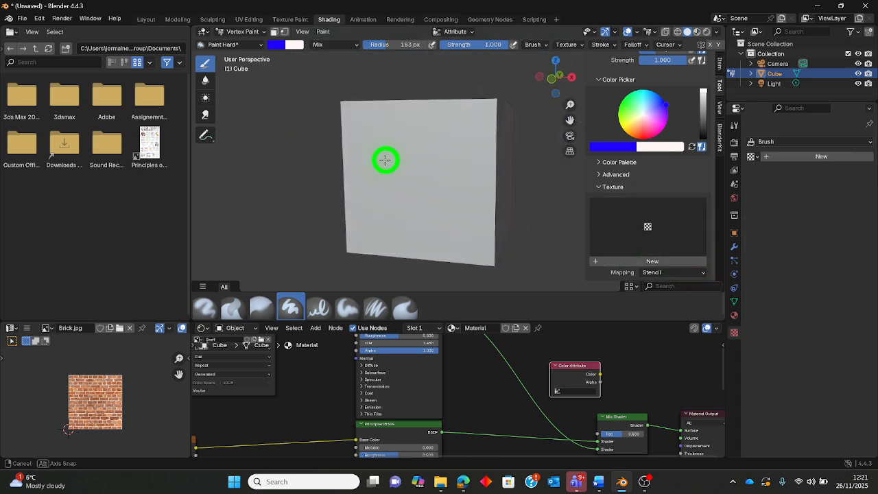
{"action": "mouse_move", "coordinate": [386, 158]}
{"action": "middle_mouse_down"}
{"action": "mouse_move", "coordinate": [355, 165]}
{"action": "mouse_move", "coordinate": [389, 150]}
{"action": "middle_mouse_up"}
{"action": "left_click_drag", "start_coordinate": [387, 148], "coordinate": [398, 115]}
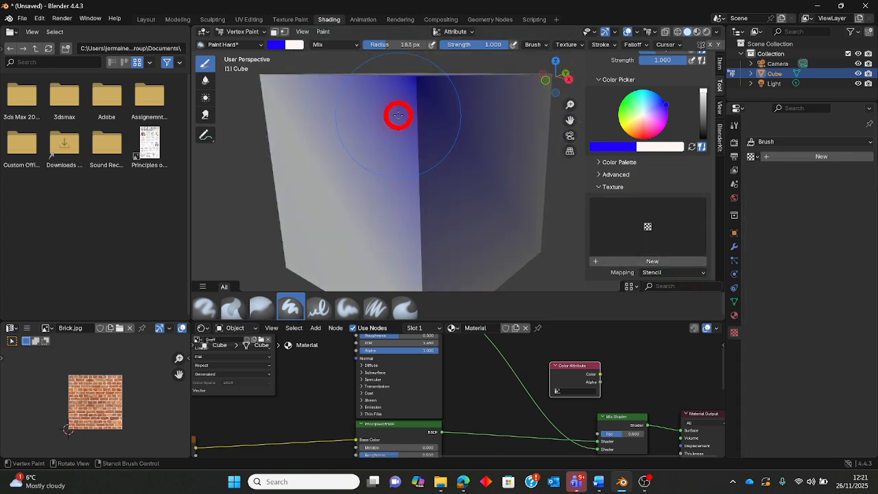
{"action": "left_click_drag", "start_coordinate": [410, 167], "coordinate": [402, 122]}
{"action": "scroll", "coordinate": [374, 135], "scroll_direction": "down", "scroll_amount": 3}
{"action": "middle_click_drag", "start_coordinate": [433, 149], "coordinate": [459, 145]}
{"action": "mouse_move", "coordinate": [431, 152]}
{"action": "left_mouse_down"}
{"action": "mouse_move", "coordinate": [453, 129]}
{"action": "mouse_move", "coordinate": [437, 199]}
{"action": "mouse_move", "coordinate": [386, 149]}
{"action": "mouse_move", "coordinate": [437, 167]}
{"action": "left_mouse_up"}
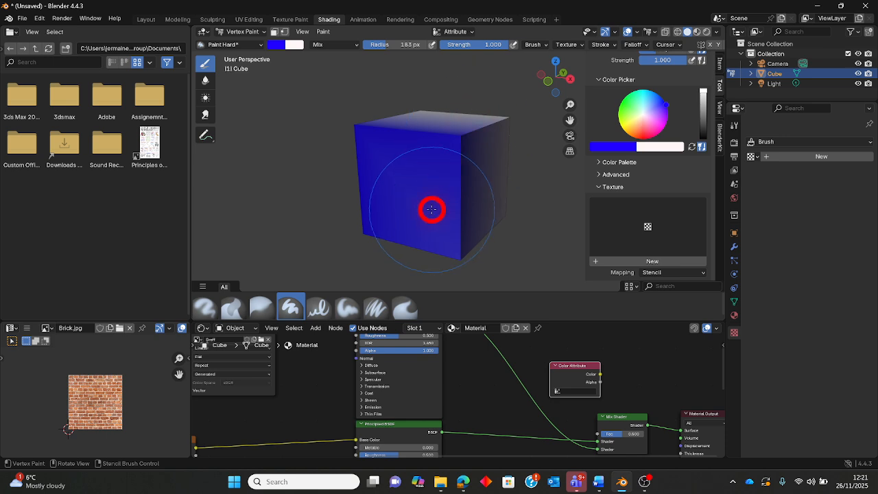
{"action": "left_click_drag", "start_coordinate": [431, 209], "coordinate": [439, 213]}
{"action": "middle_click_drag", "start_coordinate": [457, 221], "coordinate": [364, 213]}
{"action": "mouse_move", "coordinate": [388, 155]}
{"action": "left_mouse_down"}
{"action": "mouse_move", "coordinate": [391, 143]}
{"action": "mouse_move", "coordinate": [522, 160]}
{"action": "mouse_move", "coordinate": [408, 139]}
{"action": "left_mouse_up"}
{"action": "mouse_move", "coordinate": [448, 149]}
{"action": "middle_mouse_down"}
{"action": "mouse_move", "coordinate": [457, 163]}
{"action": "mouse_move", "coordinate": [475, 156]}
{"action": "mouse_move", "coordinate": [390, 144]}
{"action": "mouse_move", "coordinate": [349, 196]}
{"action": "mouse_move", "coordinate": [406, 196]}
{"action": "mouse_move", "coordinate": [312, 95]}
{"action": "middle_mouse_up"}
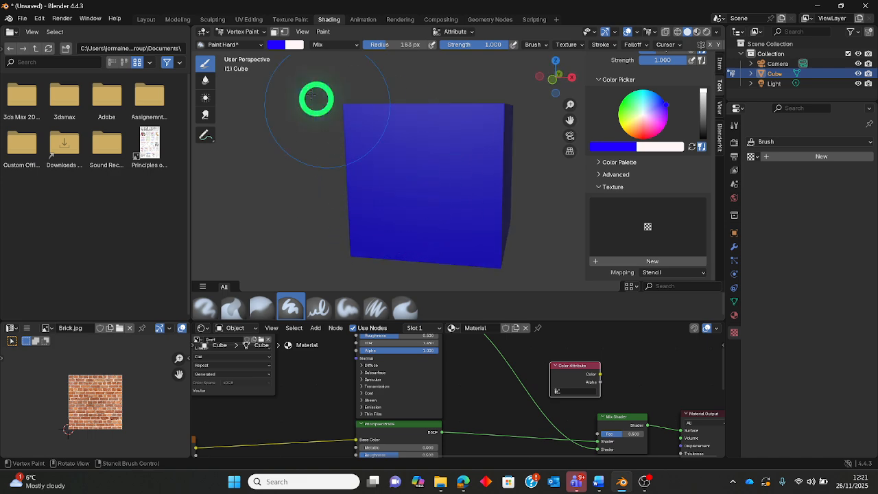
Step: Switch the cube to Edit Mode and subdivide its mesh three times
{"action": "left_click", "coordinate": [232, 32]}
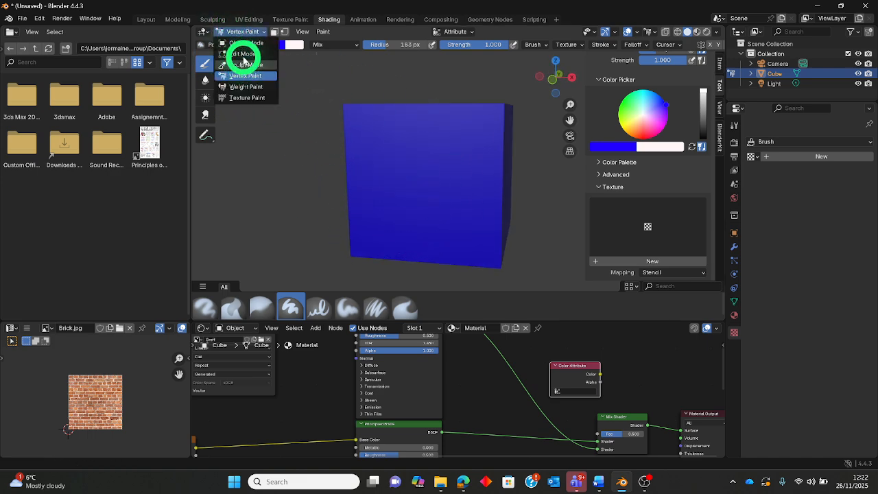
{"action": "left_click", "coordinate": [237, 53]}
{"action": "scroll", "coordinate": [384, 159], "scroll_direction": "up", "scroll_amount": 2}
{"action": "right_click", "coordinate": [411, 160]}
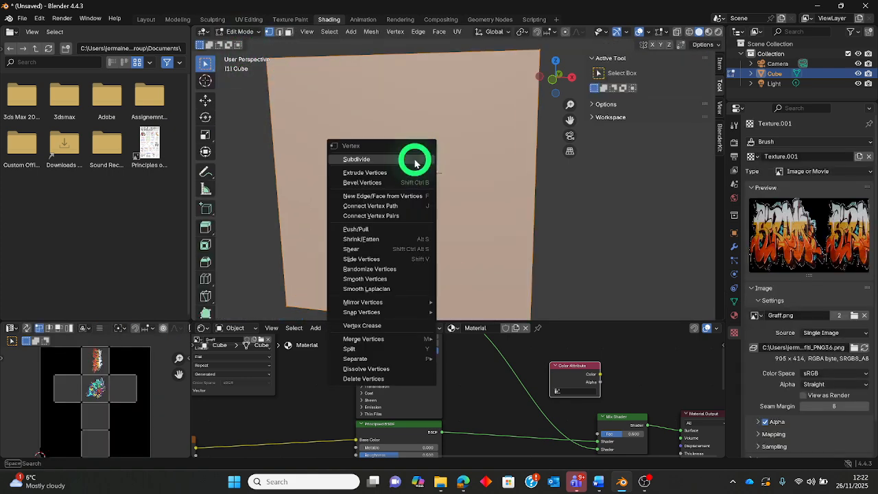
{"action": "left_click", "coordinate": [391, 163]}
{"action": "right_click", "coordinate": [392, 167]}
{"action": "left_click", "coordinate": [391, 167]}
{"action": "right_click", "coordinate": [391, 167]}
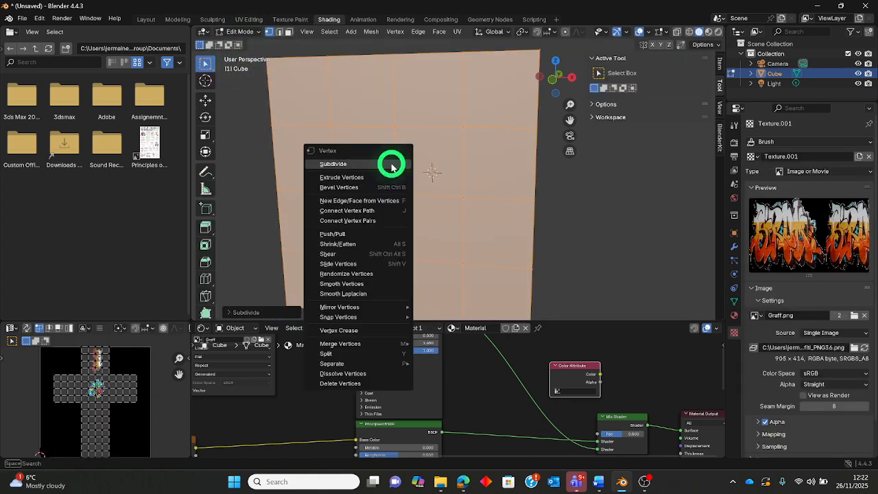
{"action": "left_click", "coordinate": [392, 167]}
{"action": "right_click", "coordinate": [391, 167]}
Step: Set the last subdivision's number of cuts to 10
{"action": "left_click", "coordinate": [236, 314]}
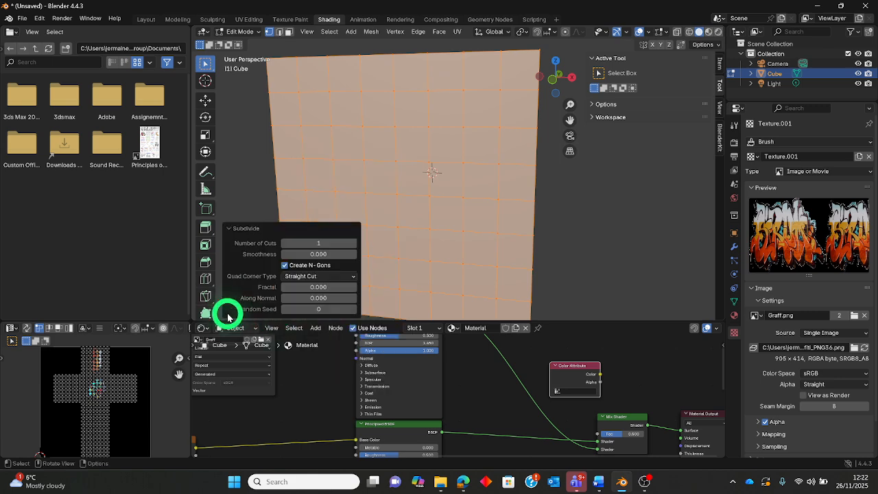
{"action": "left_click", "coordinate": [354, 243]}
{"action": "left_click", "coordinate": [353, 244]}
{"action": "left_click", "coordinate": [353, 244]}
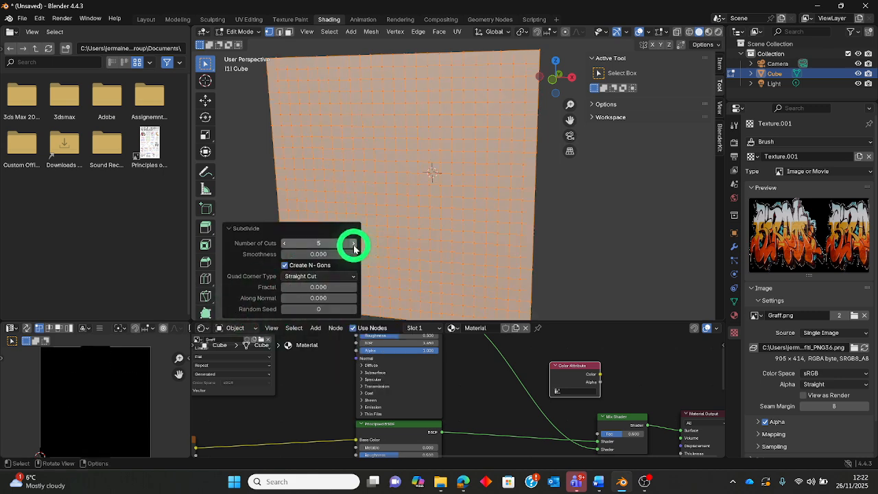
{"action": "left_click", "coordinate": [353, 243]}
{"action": "left_click", "coordinate": [354, 244]}
{"action": "middle_click_drag", "start_coordinate": [412, 215], "coordinate": [392, 169]}
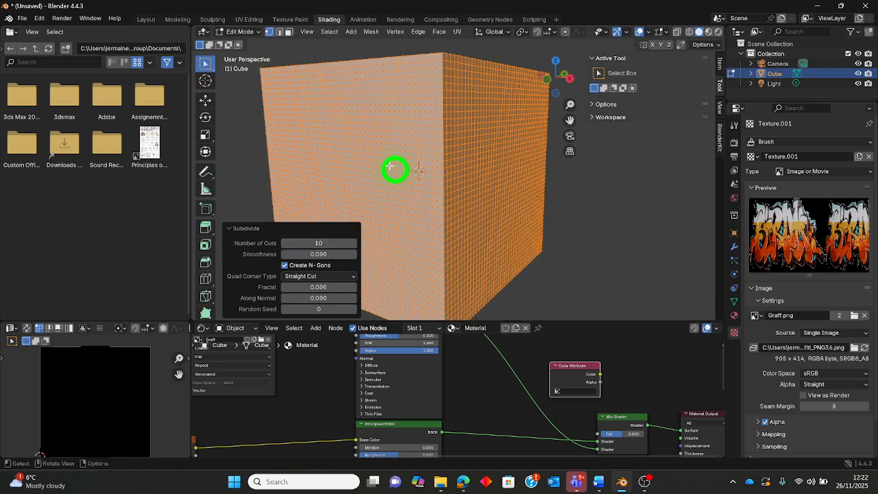
Step: Return the cube to Object Mode, switch it to Vertex Paint mode, and turn the blue front face into view
{"action": "left_click", "coordinate": [237, 32]}
{"action": "left_click", "coordinate": [244, 42]}
{"action": "middle_click_drag", "start_coordinate": [412, 137], "coordinate": [376, 149]}
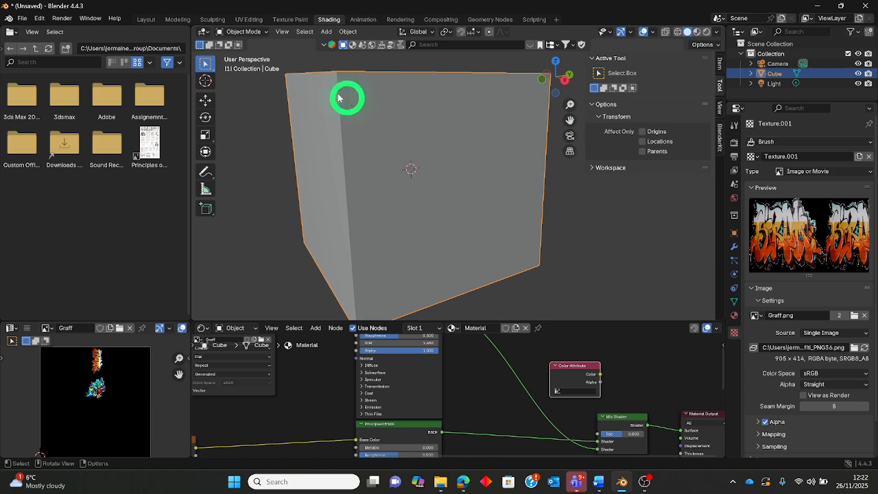
{"action": "left_click", "coordinate": [250, 33]}
{"action": "left_click", "coordinate": [239, 74]}
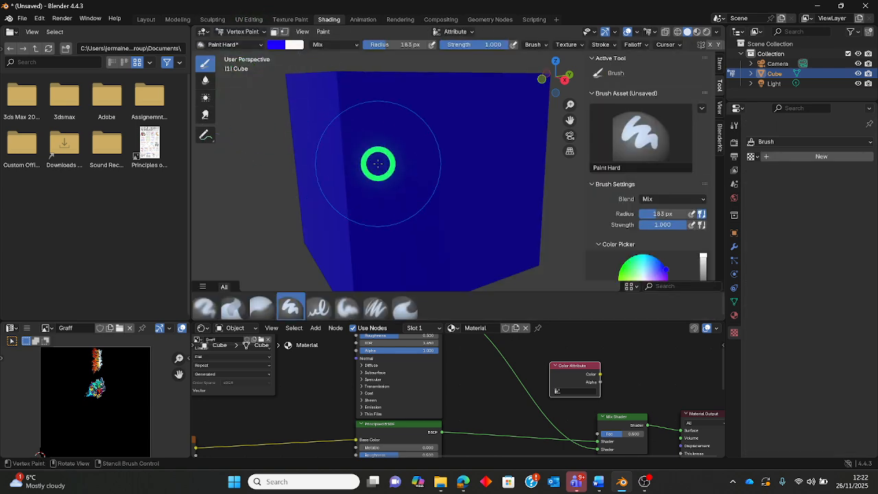
{"action": "middle_click_drag", "start_coordinate": [378, 163], "coordinate": [421, 157]}
Step: Assign the orange graffiti Texture as the brush texture
{"action": "scroll", "coordinate": [642, 204], "scroll_direction": "down", "scroll_amount": 6}
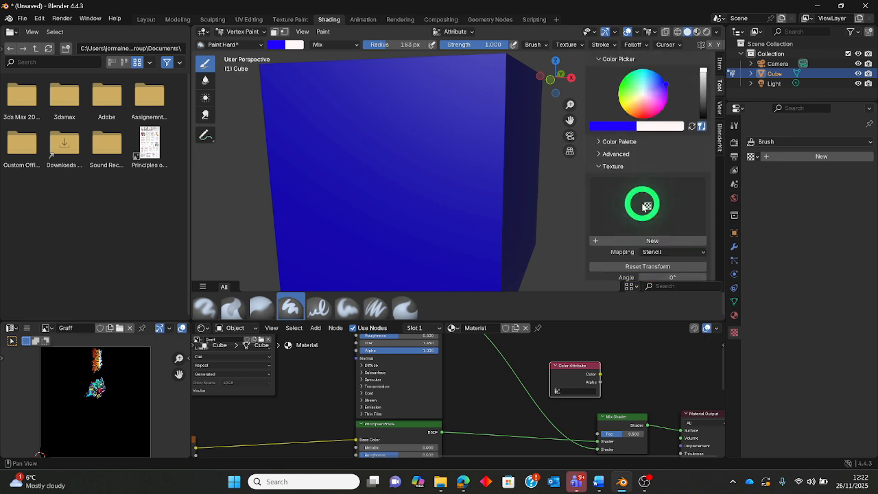
{"action": "scroll", "coordinate": [645, 210], "scroll_direction": "down", "scroll_amount": 3}
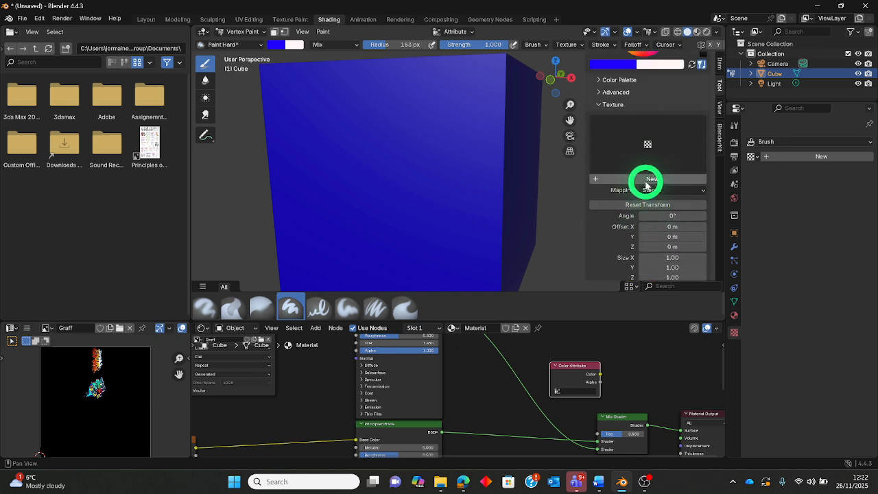
{"action": "left_click", "coordinate": [671, 162]}
{"action": "left_click", "coordinate": [407, 198]}
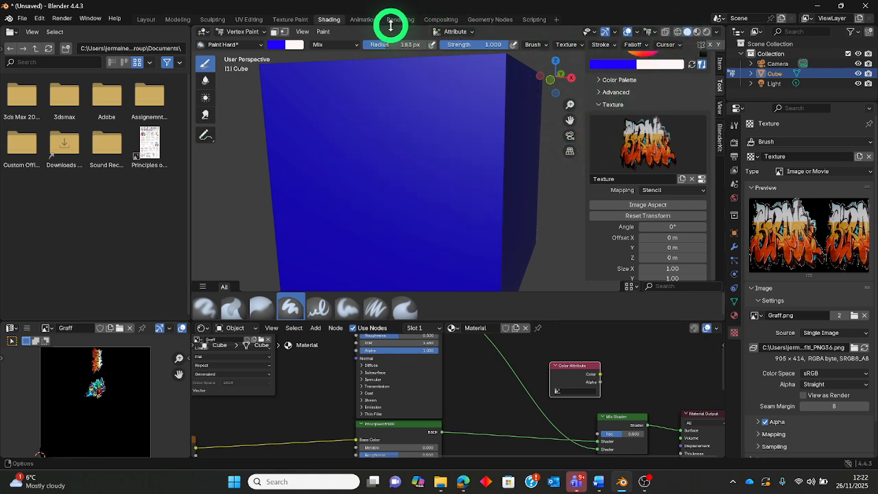
Step: Align the cube face with the graffiti stencil in Material Preview, return to Solid shading, and paint through the stencil in blue
{"action": "left_click", "coordinate": [698, 32]}
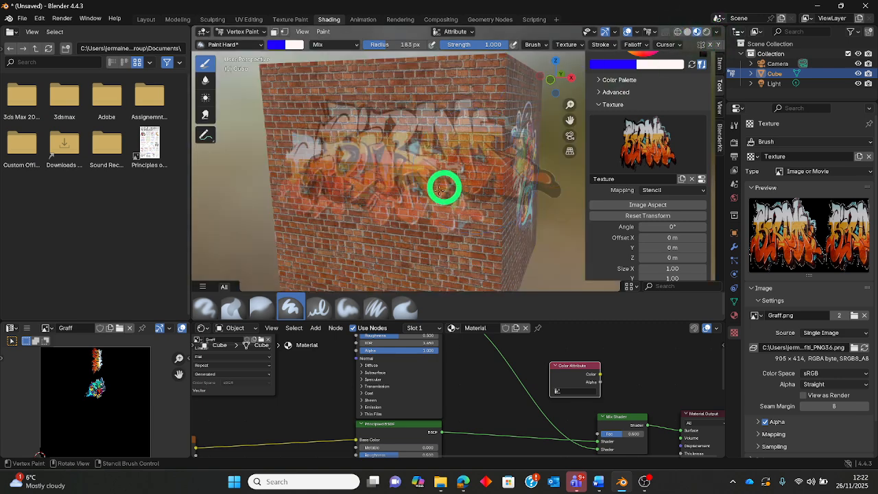
{"action": "middle_click_drag", "start_coordinate": [443, 188], "coordinate": [457, 182]}
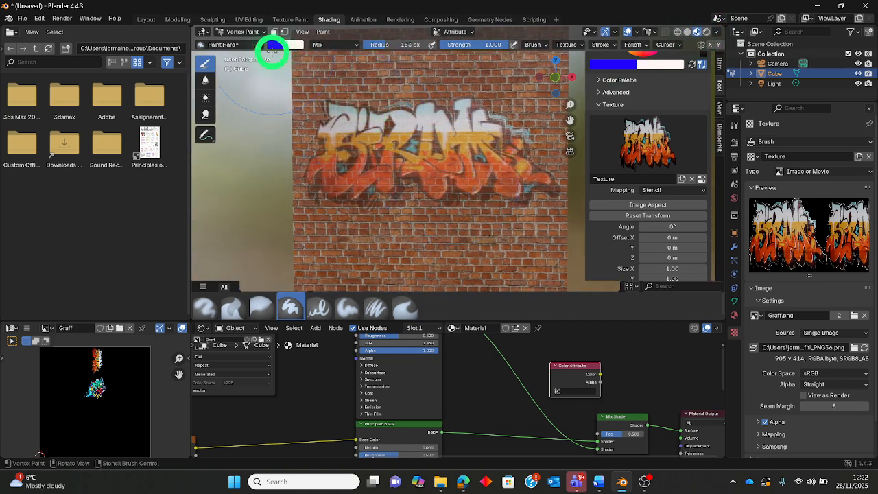
{"action": "left_click", "coordinate": [688, 32]}
{"action": "left_click", "coordinate": [370, 160]}
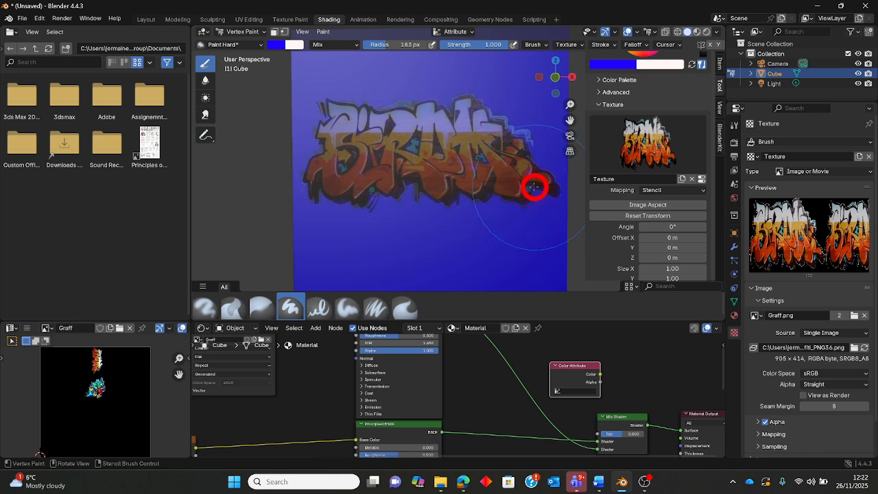
{"action": "mouse_move", "coordinate": [355, 173]}
{"action": "right_mouse_down"}
{"action": "mouse_move", "coordinate": [290, 231]}
{"action": "mouse_move", "coordinate": [236, 238]}
{"action": "mouse_move", "coordinate": [226, 225]}
{"action": "mouse_move", "coordinate": [398, 190]}
{"action": "mouse_move", "coordinate": [391, 174]}
{"action": "right_mouse_up"}
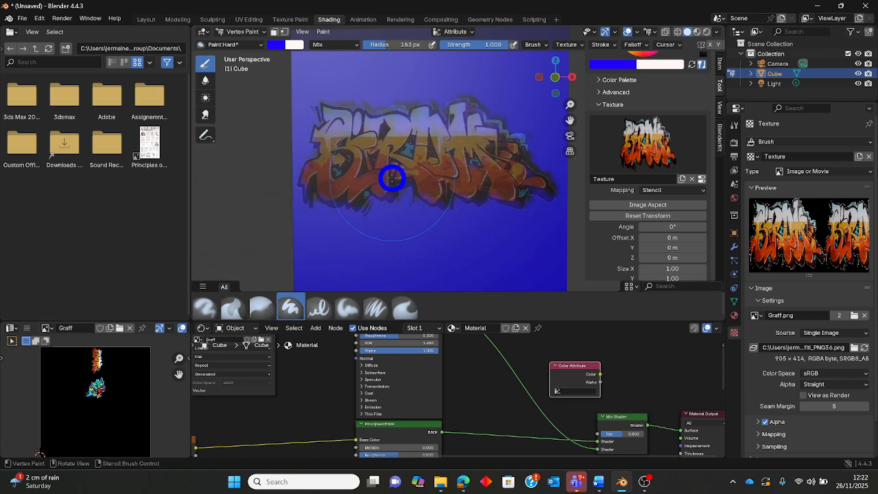
Step: Change the brush colour to red and paint the whole graffiti shape through the stencil onto the blue face
{"action": "scroll", "coordinate": [679, 103], "scroll_direction": "up", "scroll_amount": 3}
{"action": "left_click_drag", "start_coordinate": [651, 111], "coordinate": [646, 117]}
{"action": "right_click_drag", "start_coordinate": [411, 162], "coordinate": [415, 158]}
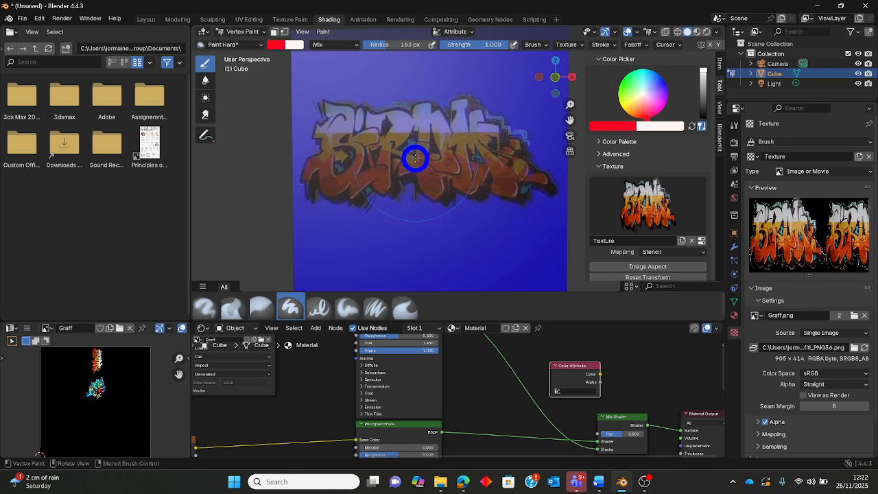
{"action": "mouse_move", "coordinate": [424, 154]}
{"action": "left_mouse_down"}
{"action": "mouse_move", "coordinate": [558, 196]}
{"action": "mouse_move", "coordinate": [501, 158]}
{"action": "left_mouse_up"}
{"action": "left_click_drag", "start_coordinate": [380, 153], "coordinate": [365, 156]}
{"action": "right_click_drag", "start_coordinate": [365, 156], "coordinate": [373, 155]}
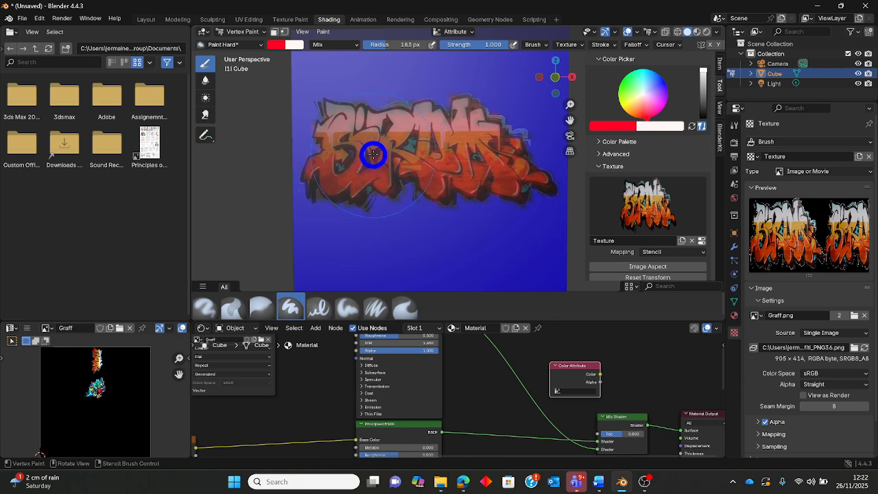
{"action": "left_click_drag", "start_coordinate": [524, 185], "coordinate": [400, 160]}
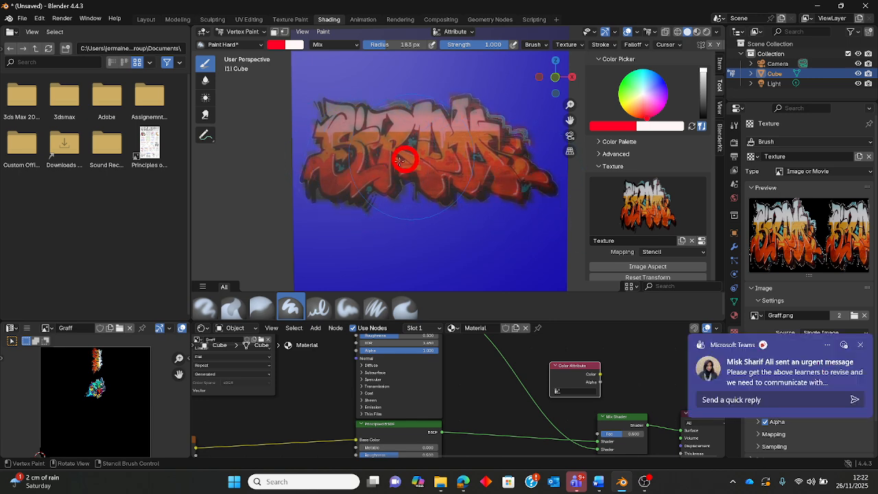
Step: Dismiss the Teams notification, move the stencil off the painted face, and inspect the red graffiti on the cube
{"action": "left_click", "coordinate": [864, 346]}
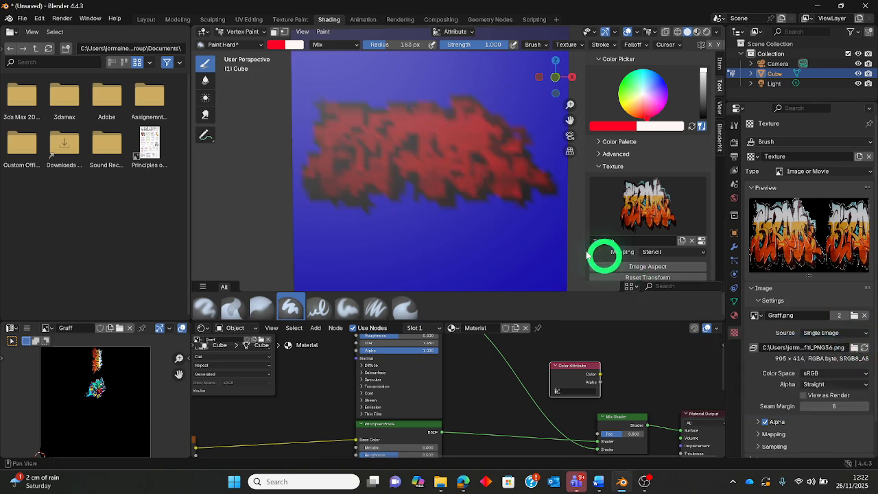
{"action": "right_click_drag", "start_coordinate": [418, 174], "coordinate": [229, 231]}
{"action": "scroll", "coordinate": [339, 214], "scroll_direction": "down", "scroll_amount": 2}
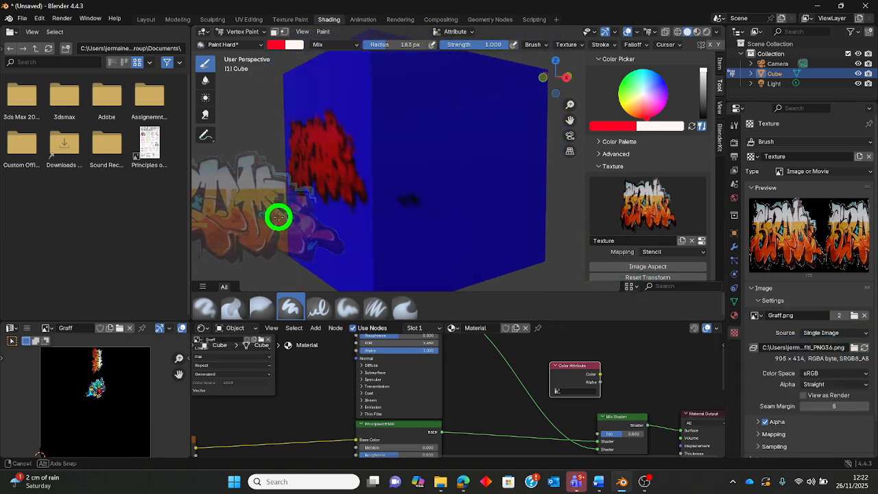
{"action": "scroll", "coordinate": [288, 214], "scroll_direction": "up", "scroll_amount": 3}
{"action": "middle_click_drag", "start_coordinate": [343, 212], "coordinate": [384, 206]}
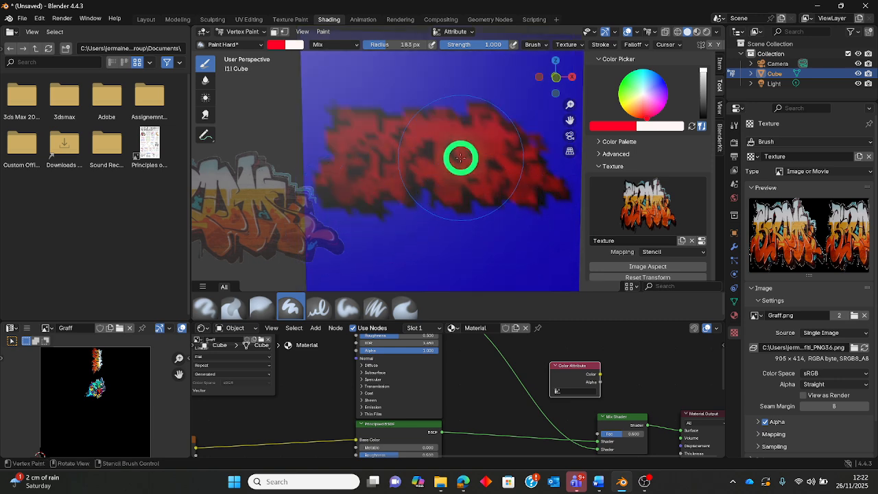
Step: Select Attribute in the Color Attribute node, connect its Color output to the Mix Shader's Fac, and show Material Preview
{"action": "left_click", "coordinate": [576, 391]}
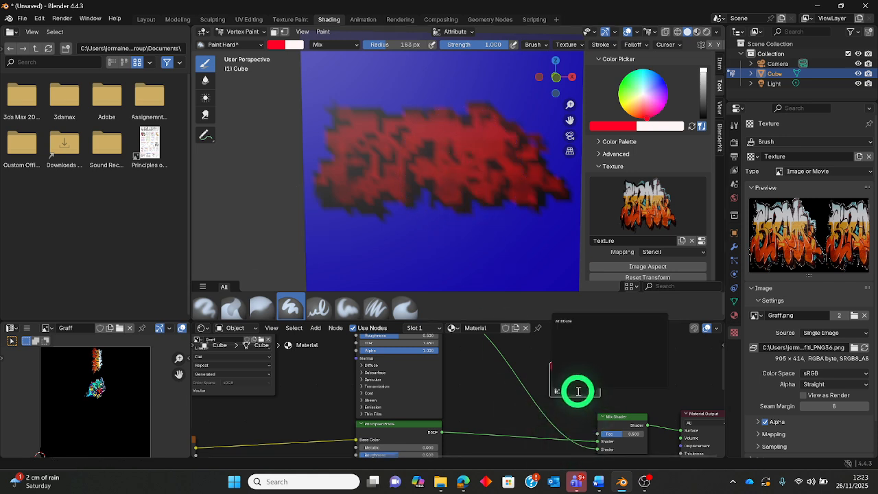
{"action": "left_click", "coordinate": [571, 320]}
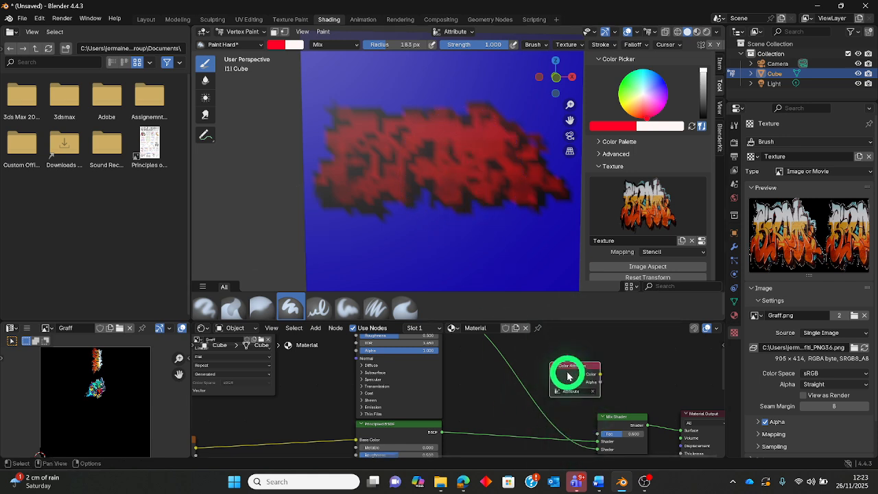
{"action": "left_click_drag", "start_coordinate": [568, 376], "coordinate": [594, 435]}
{"action": "left_click", "coordinate": [697, 33]}
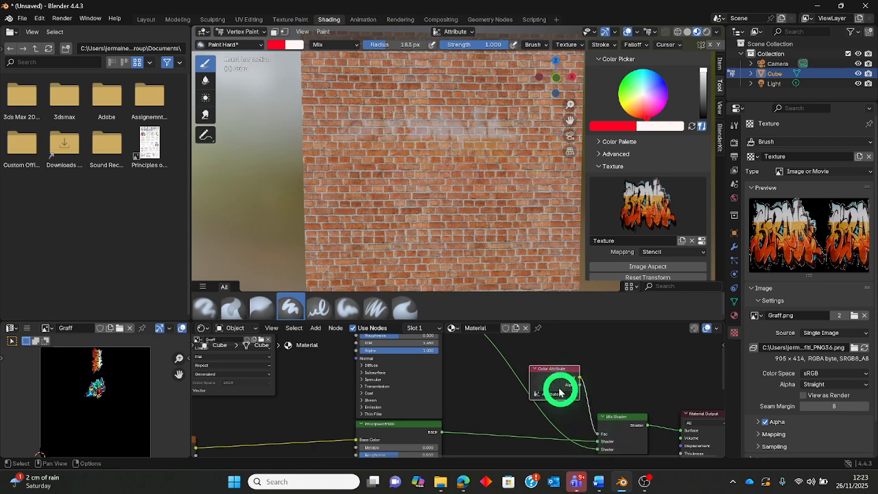
Step: Reposition the Color Attribute node and insert a Color Ramp node between its Color output and the Mix Shader's Fac
{"action": "left_click_drag", "start_coordinate": [551, 376], "coordinate": [408, 361]}
{"action": "middle_click_drag", "start_coordinate": [527, 423], "coordinate": [514, 405]}
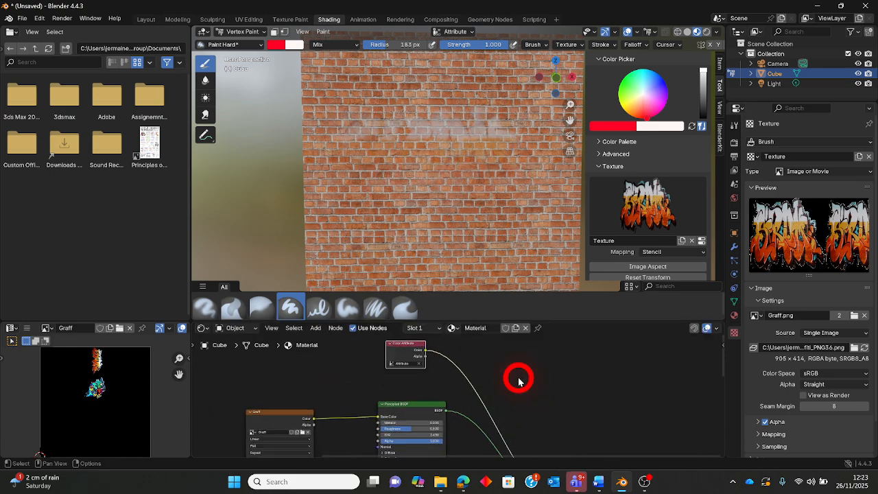
{"action": "key", "text": "shift+a"}
{"action": "left_click", "coordinate": [490, 351]}
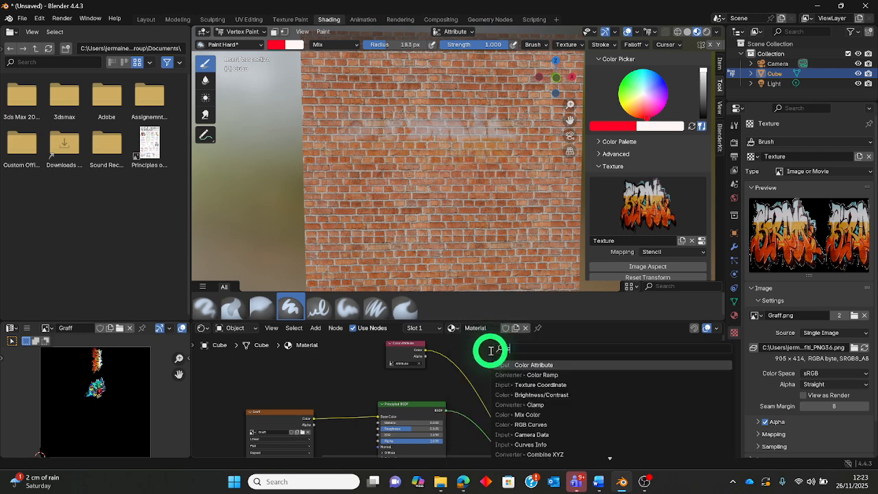
{"action": "type", "text": "colour"}
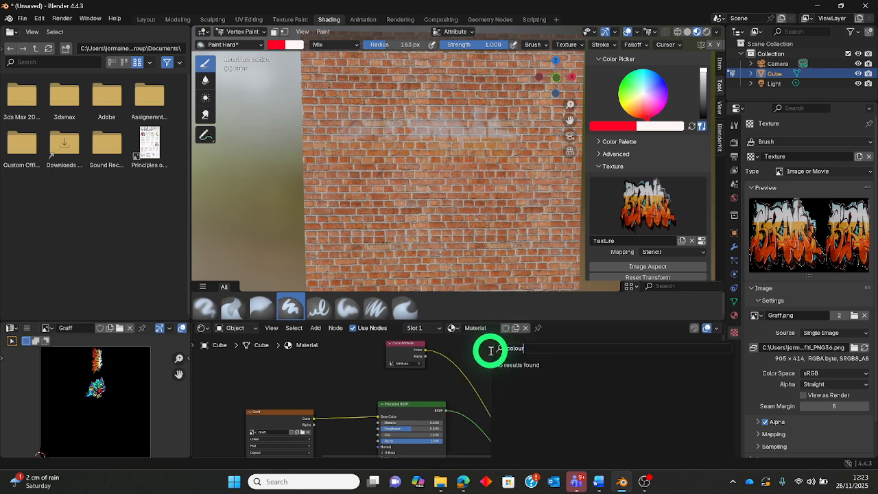
{"action": "key", "text": "BackSpace"}
{"action": "key", "text": "BackSpace"}
{"action": "key", "text": "BackSpace"}
{"action": "key", "text": "BackSpace"}
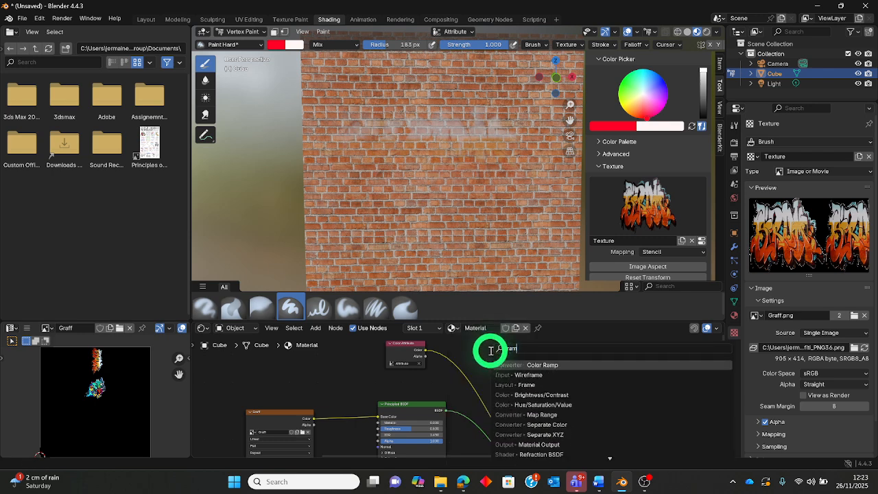
{"action": "left_click", "coordinate": [521, 364]}
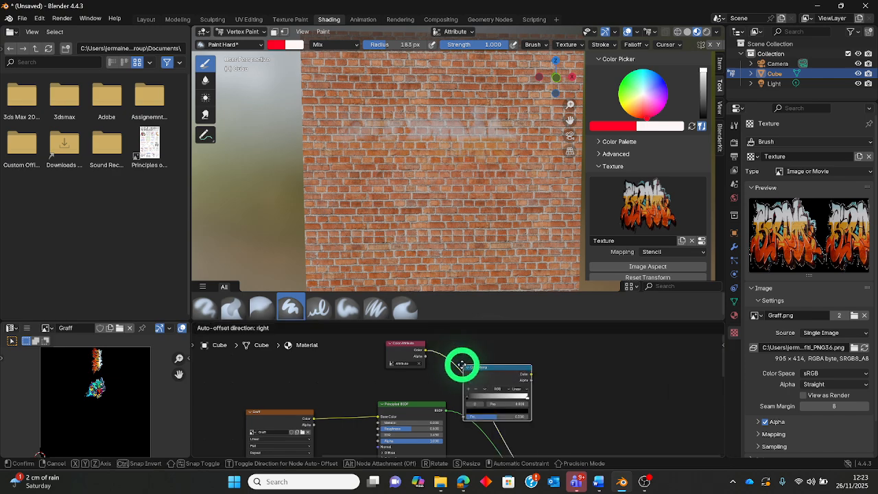
{"action": "left_click", "coordinate": [461, 386]}
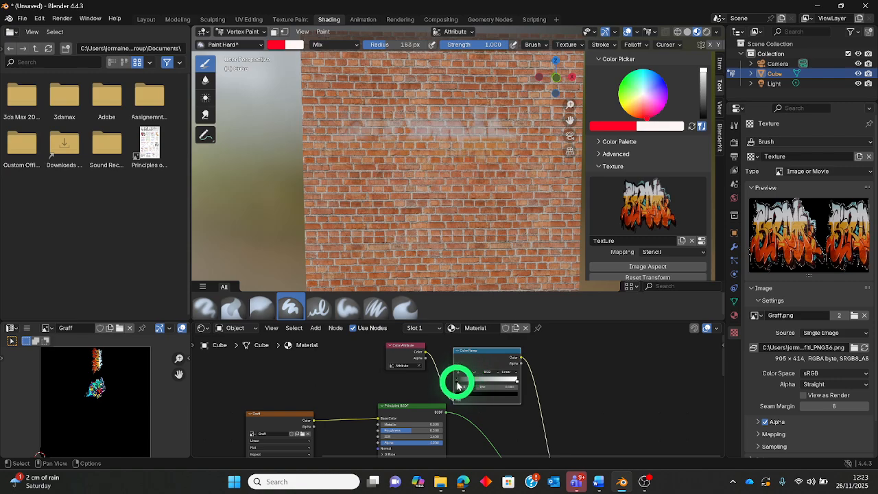
Step: Move the Color Ramp's white stop close to the black stop, at position 0.109
{"action": "left_click_drag", "start_coordinate": [457, 381], "coordinate": [460, 381]}
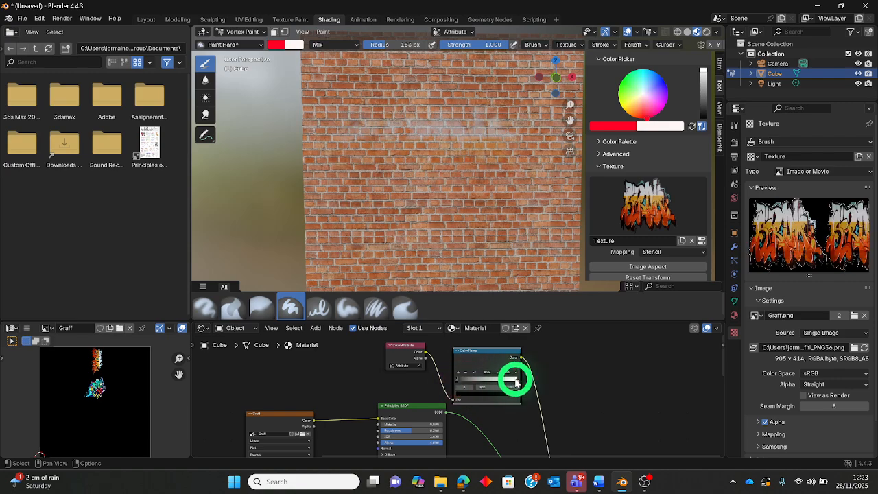
{"action": "left_click_drag", "start_coordinate": [516, 380], "coordinate": [458, 384]}
{"action": "scroll", "coordinate": [419, 386], "scroll_direction": "up", "scroll_amount": 7}
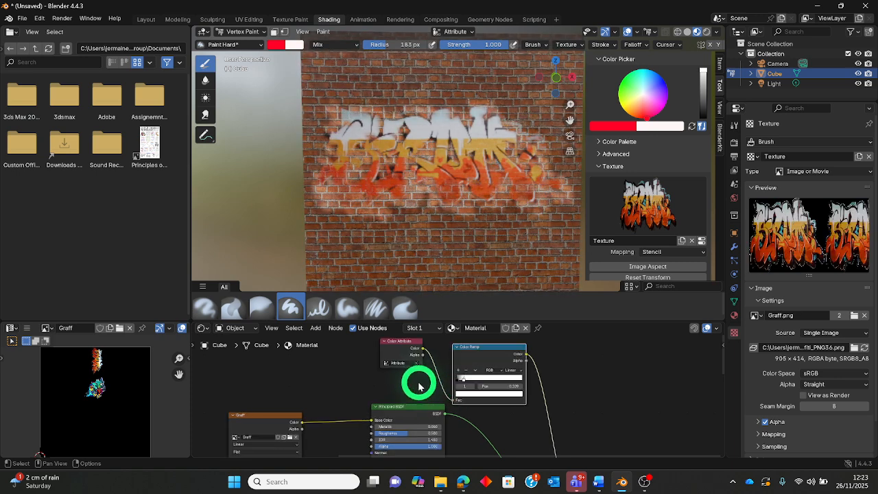
Step: Try feeding the Color Attribute's Alpha output into the Color Ramp's Fac, and reconnect the Color output instead
{"action": "middle_click_drag", "start_coordinate": [432, 378], "coordinate": [432, 385]}
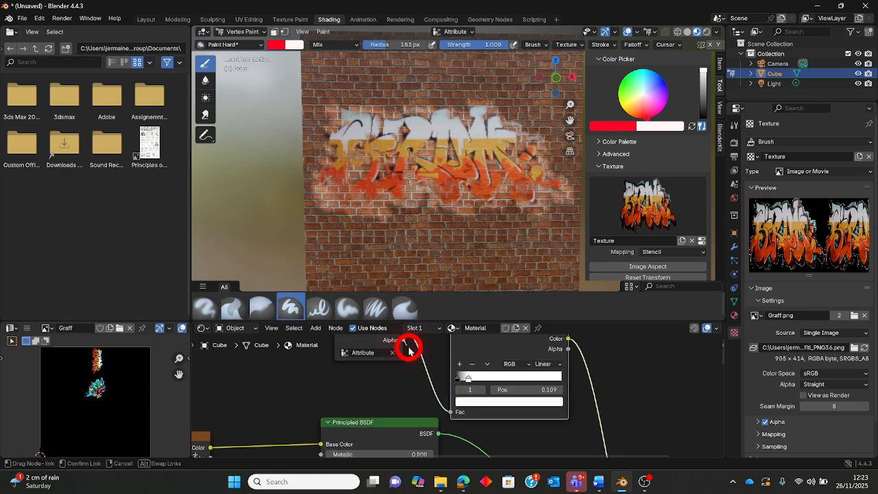
{"action": "left_click_drag", "start_coordinate": [455, 414], "coordinate": [457, 411]}
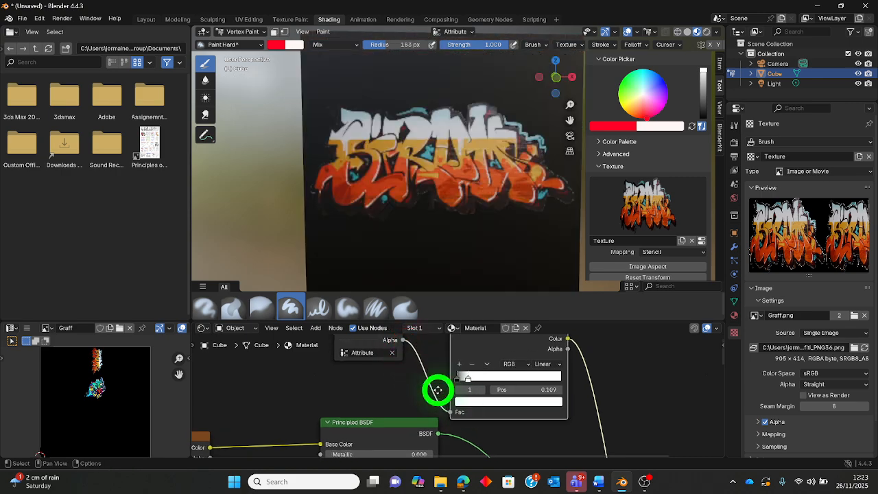
{"action": "middle_click_drag", "start_coordinate": [438, 389], "coordinate": [430, 399]}
{"action": "scroll", "coordinate": [430, 399], "scroll_direction": "down", "scroll_amount": 2}
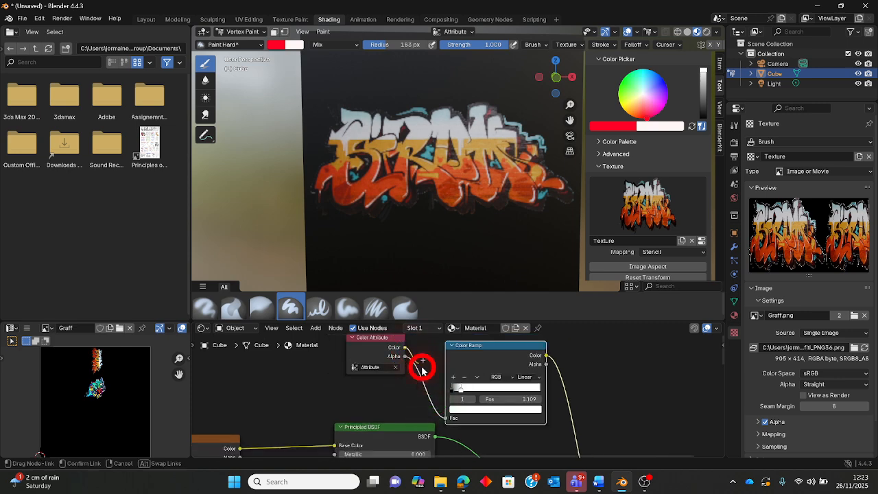
{"action": "left_click_drag", "start_coordinate": [451, 417], "coordinate": [460, 399]}
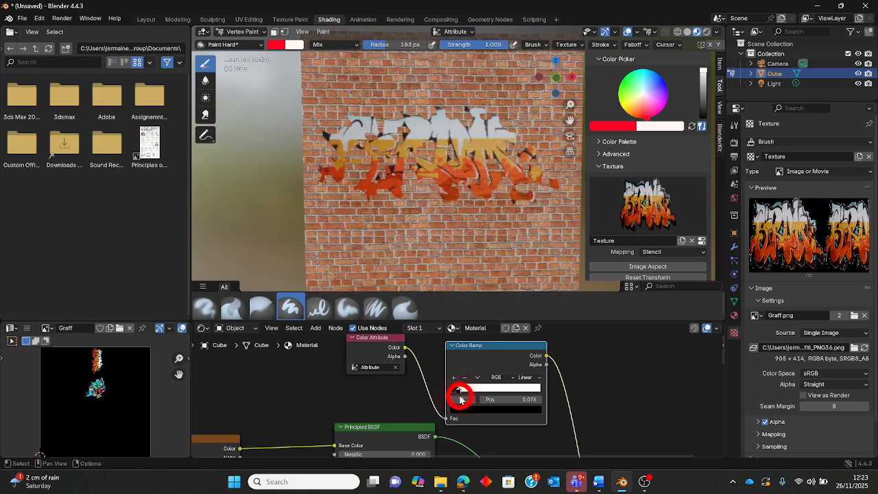
Step: Try a softer Color Ramp transition by moving the white stop further along and the black stop to 0.000
{"action": "scroll", "coordinate": [416, 391], "scroll_direction": "up", "scroll_amount": 5}
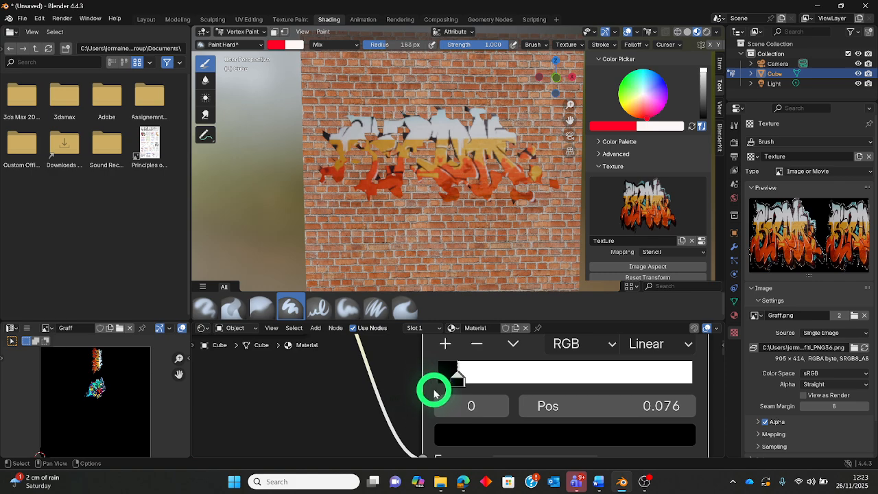
{"action": "middle_click_drag", "start_coordinate": [435, 393], "coordinate": [414, 411]}
{"action": "left_click_drag", "start_coordinate": [440, 405], "coordinate": [424, 405]}
{"action": "left_click", "coordinate": [435, 402]}
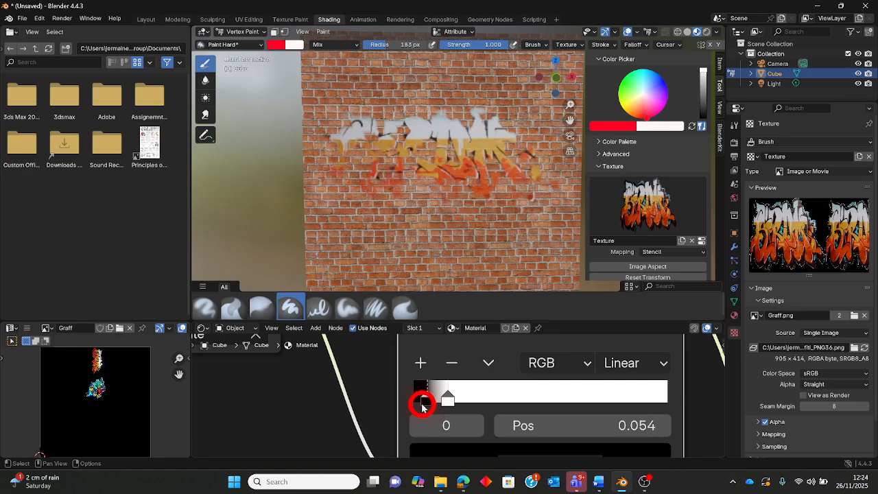
{"action": "left_click", "coordinate": [448, 400]}
{"action": "left_click_drag", "start_coordinate": [440, 402], "coordinate": [493, 406]}
{"action": "left_click_drag", "start_coordinate": [427, 402], "coordinate": [405, 400]}
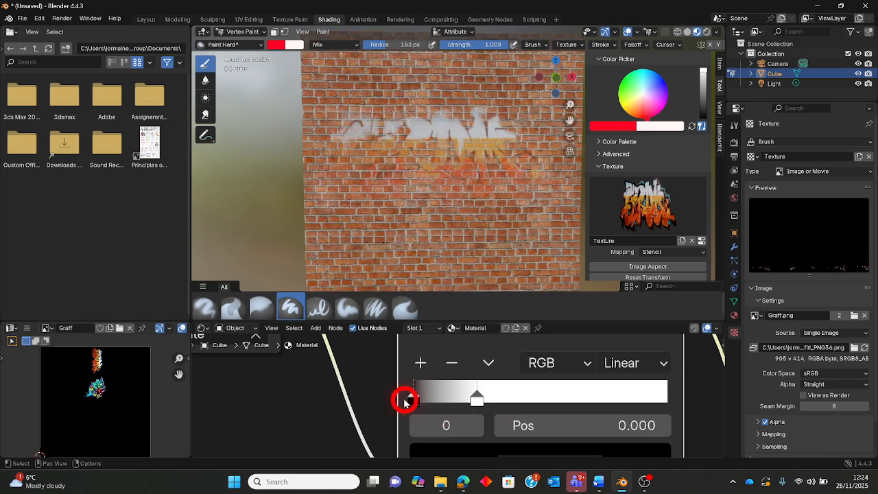
Step: Bring the Color Ramp's white stop back towards the dark end and place the black stop at 0.051
{"action": "left_click", "coordinate": [473, 399]}
{"action": "left_click_drag", "start_coordinate": [472, 399], "coordinate": [430, 402]}
{"action": "left_click", "coordinate": [449, 401]}
{"action": "left_click", "coordinate": [425, 404]}
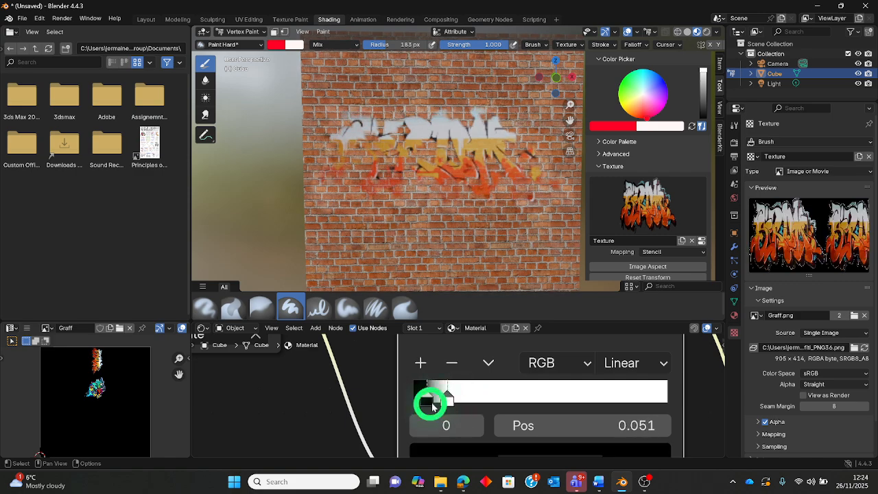
Step: Try B-Spline interpolation on the Color Ramp with the black and white stops close together, the white one at 0.094
{"action": "left_click", "coordinate": [623, 363]}
{"action": "left_click", "coordinate": [639, 319]}
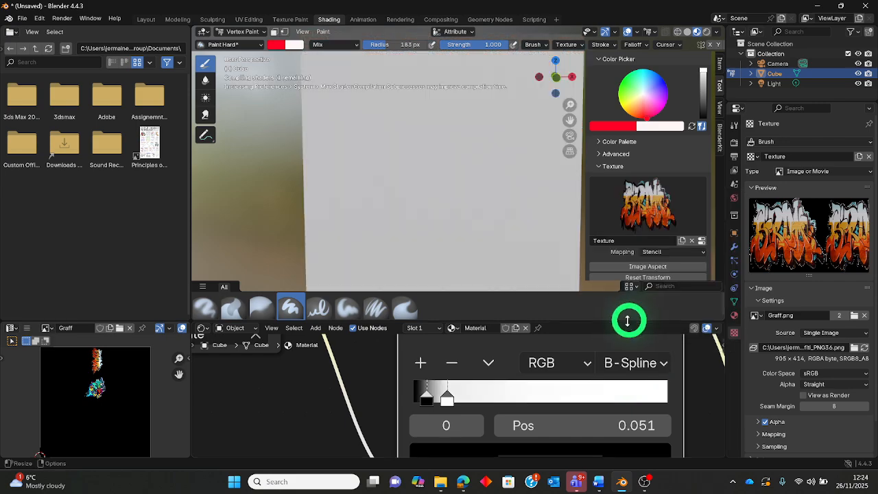
{"action": "left_click_drag", "start_coordinate": [431, 407], "coordinate": [450, 400]}
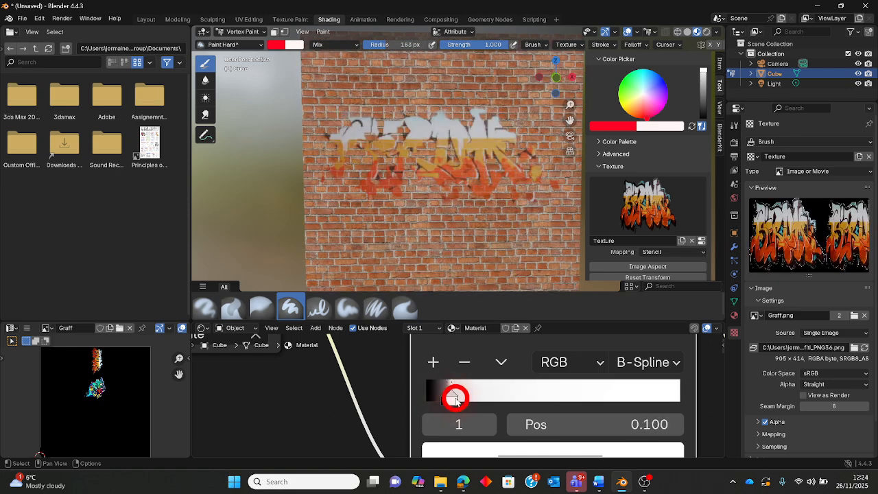
{"action": "left_click", "coordinate": [441, 403]}
{"action": "mouse_move", "coordinate": [452, 401]}
{"action": "left_mouse_down"}
{"action": "mouse_move", "coordinate": [460, 404]}
{"action": "mouse_move", "coordinate": [452, 402]}
{"action": "left_mouse_up"}
Step: Set the Color Ramp's interpolation to Linear and place the black stop at 0.069 and the white stop at 0.094
{"action": "left_click", "coordinate": [617, 364]}
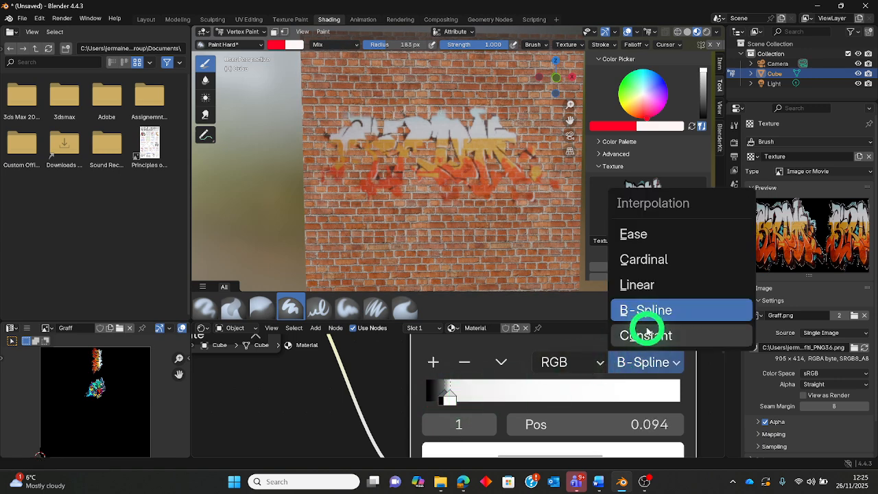
{"action": "left_click", "coordinate": [657, 288]}
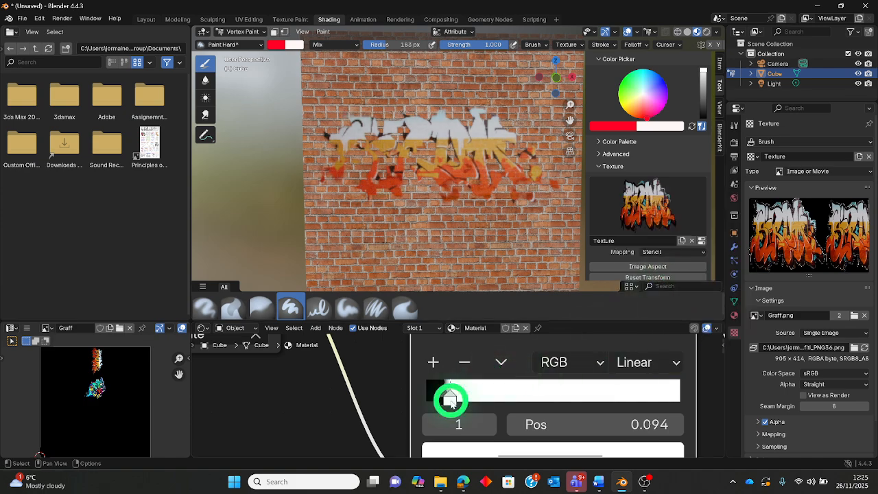
{"action": "left_click_drag", "start_coordinate": [450, 402], "coordinate": [496, 405]}
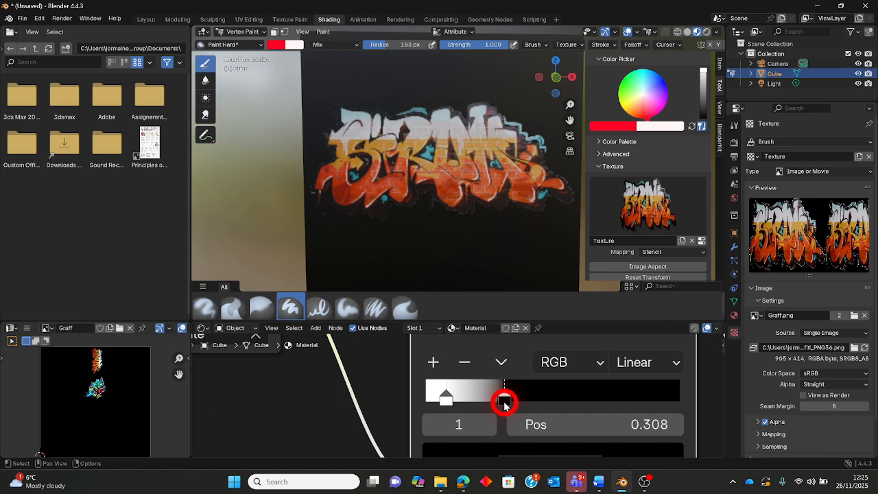
{"action": "mouse_move", "coordinate": [446, 396]}
{"action": "left_mouse_down"}
{"action": "mouse_move", "coordinate": [514, 402]}
{"action": "mouse_move", "coordinate": [434, 411]}
{"action": "mouse_move", "coordinate": [461, 406]}
{"action": "mouse_move", "coordinate": [435, 401]}
{"action": "mouse_move", "coordinate": [456, 398]}
{"action": "mouse_move", "coordinate": [441, 398]}
{"action": "left_mouse_up"}
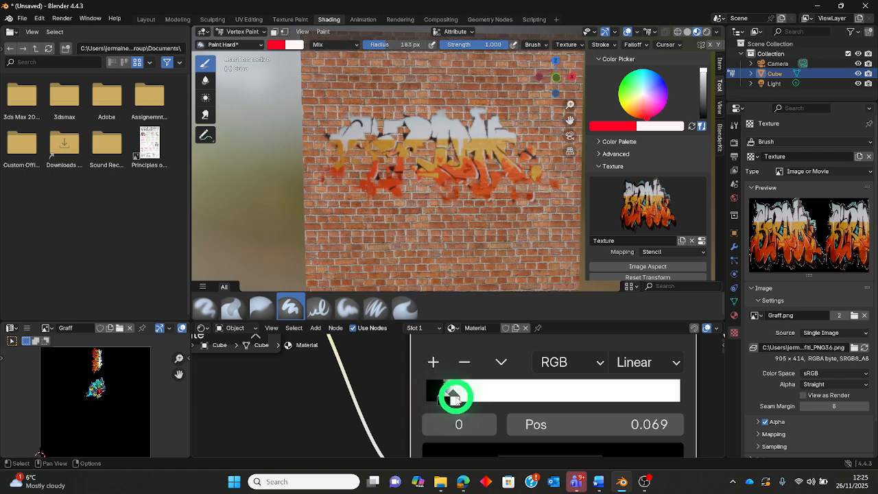
{"action": "left_click", "coordinate": [452, 398]}
Step: Try darkening the colour of the Color Ramp's white stop, and restore it to full brightness
{"action": "scroll", "coordinate": [345, 380], "scroll_direction": "down", "scroll_amount": 4}
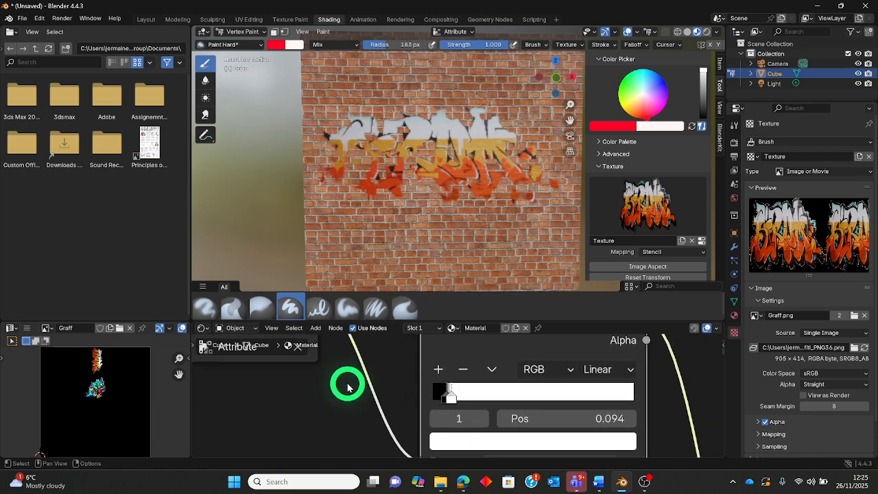
{"action": "scroll", "coordinate": [355, 400], "scroll_direction": "down", "scroll_amount": 3}
{"action": "middle_click_drag", "start_coordinate": [392, 400], "coordinate": [358, 405]}
{"action": "scroll", "coordinate": [363, 405], "scroll_direction": "up", "scroll_amount": 6}
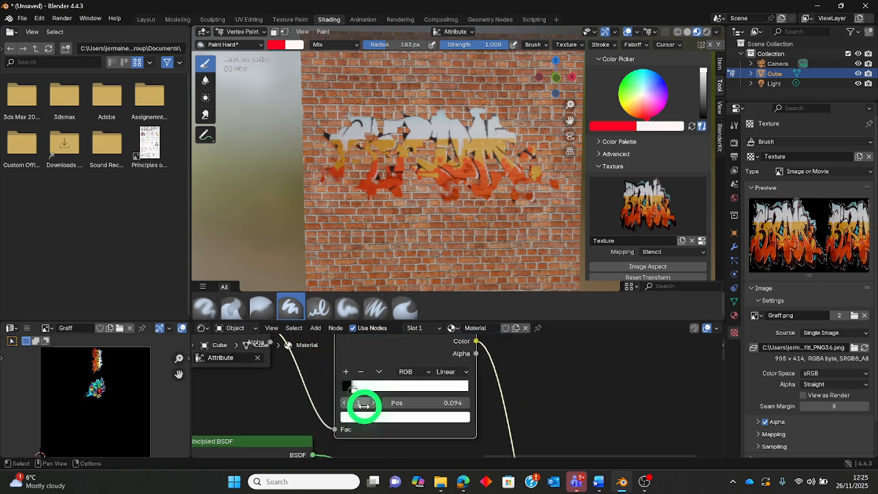
{"action": "left_click", "coordinate": [342, 420]}
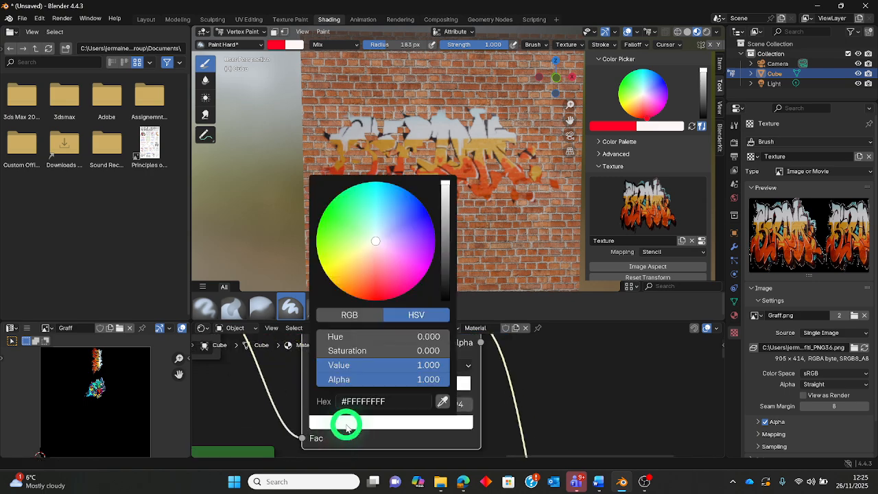
{"action": "left_click_drag", "start_coordinate": [446, 249], "coordinate": [445, 182]}
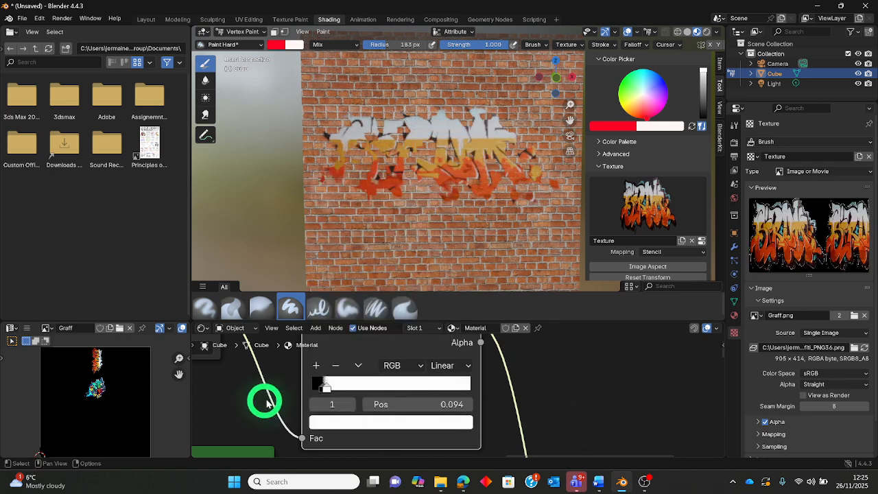
Step: Change the colour of the Color Ramp's black stop to light grey
{"action": "left_click", "coordinate": [322, 390]}
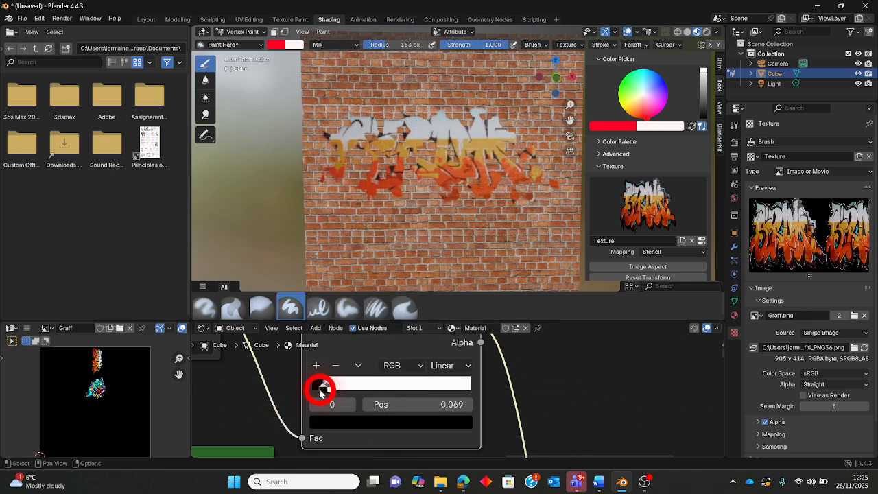
{"action": "left_click", "coordinate": [356, 423]}
{"action": "left_click_drag", "start_coordinate": [446, 279], "coordinate": [446, 214]}
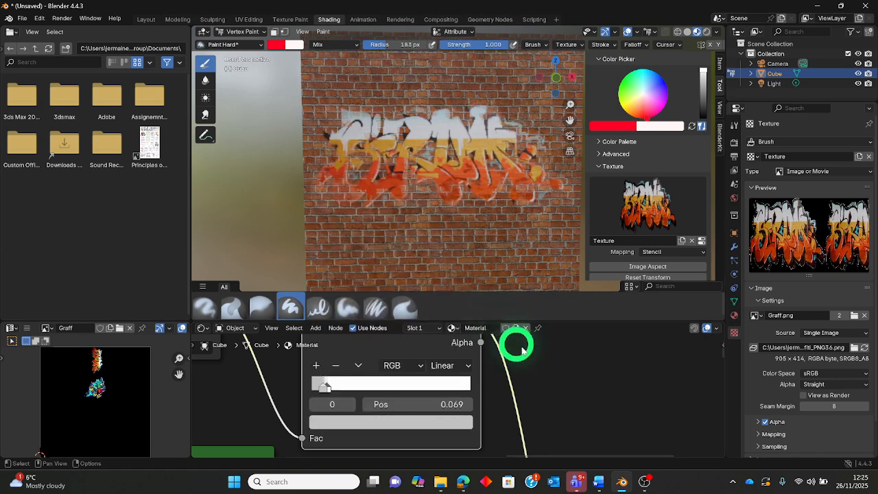
Step: Fine-tune the Color Ramp's stops against the graffiti, placing the white stop at 0.091
{"action": "middle_click_drag", "start_coordinate": [513, 291], "coordinate": [484, 273]}
{"action": "scroll", "coordinate": [382, 358], "scroll_direction": "up", "scroll_amount": 1}
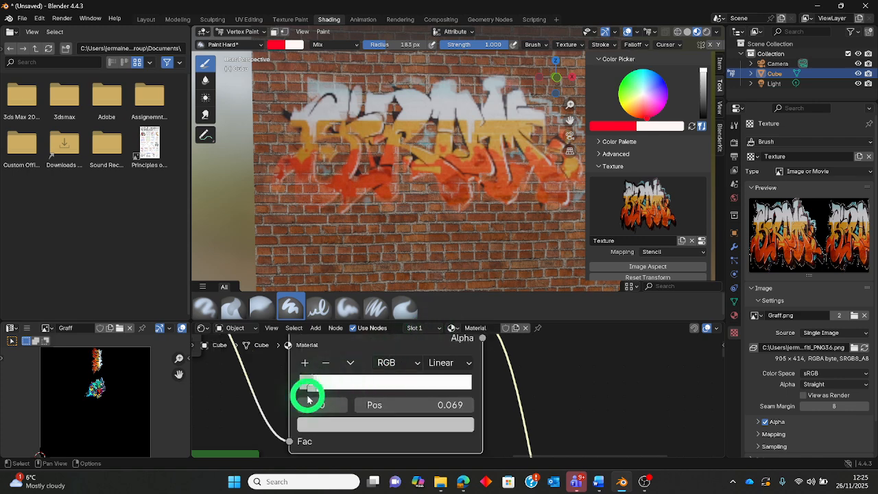
{"action": "mouse_move", "coordinate": [317, 393]}
{"action": "left_mouse_down"}
{"action": "mouse_move", "coordinate": [342, 388]}
{"action": "mouse_move", "coordinate": [303, 387]}
{"action": "mouse_move", "coordinate": [346, 390]}
{"action": "mouse_move", "coordinate": [319, 392]}
{"action": "left_mouse_up"}
{"action": "left_click", "coordinate": [313, 387]}
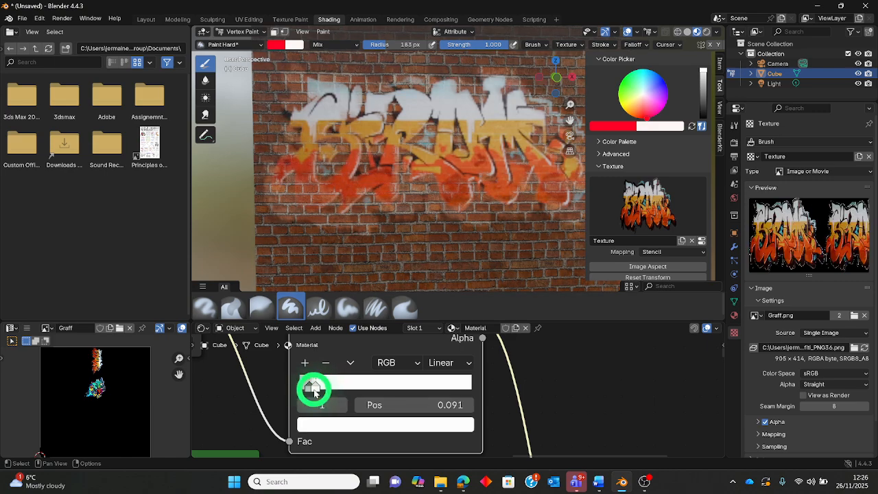
Step: Examine the graffiti's edges and its blend with the bricks up close and from an angle
{"action": "scroll", "coordinate": [450, 257], "scroll_direction": "down", "scroll_amount": 6}
{"action": "middle_click_drag", "start_coordinate": [411, 184], "coordinate": [396, 171]}
{"action": "scroll", "coordinate": [385, 177], "scroll_direction": "up", "scroll_amount": 3}
{"action": "scroll", "coordinate": [298, 174], "scroll_direction": "up", "scroll_amount": 4}
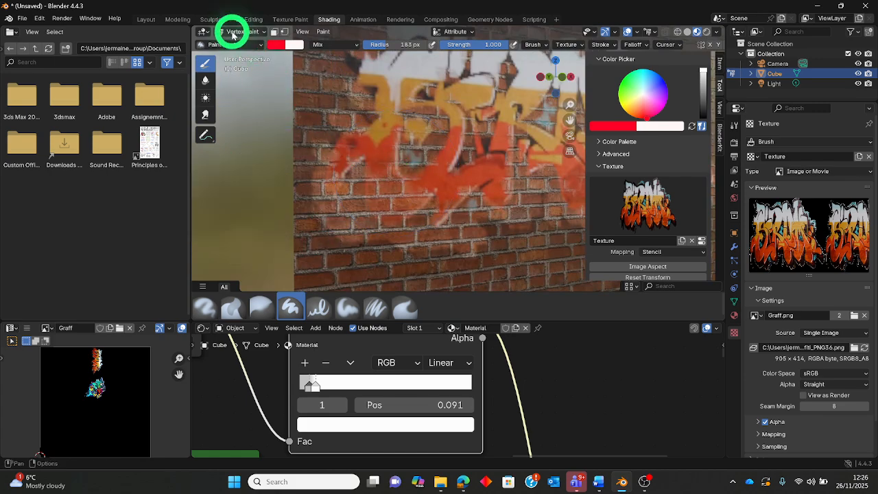
{"action": "middle_click_drag", "start_coordinate": [384, 206], "coordinate": [344, 178]}
{"action": "scroll", "coordinate": [345, 178], "scroll_direction": "up", "scroll_amount": 1}
{"action": "scroll", "coordinate": [320, 384], "scroll_direction": "up", "scroll_amount": 5}
{"action": "middle_click_drag", "start_coordinate": [289, 400], "coordinate": [368, 390]}
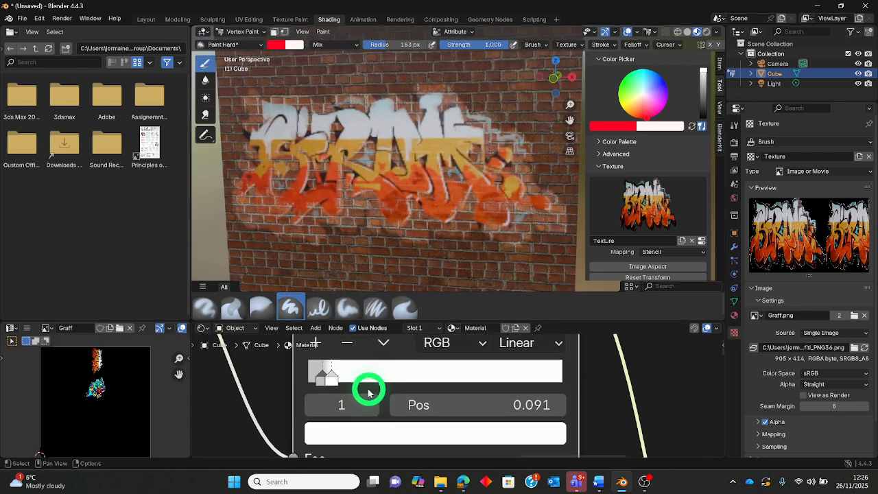
Step: Tighten the Color Ramp's transition with the grey stop at about 0.073 and the white stop at 0.082
{"action": "left_click_drag", "start_coordinate": [319, 382], "coordinate": [328, 384]}
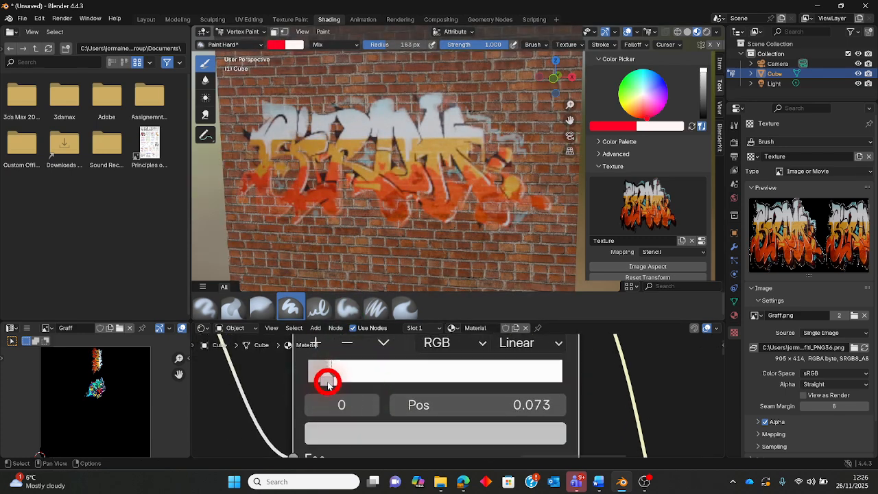
{"action": "left_click", "coordinate": [335, 381]}
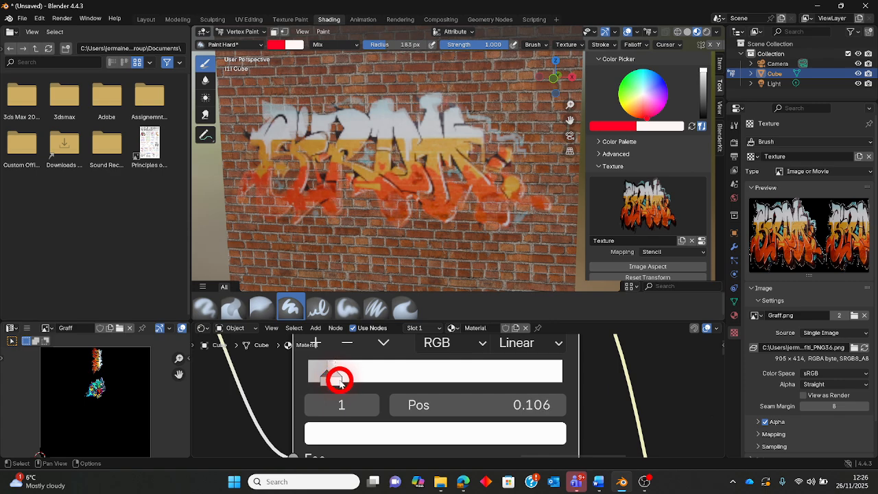
{"action": "left_click_drag", "start_coordinate": [334, 383], "coordinate": [333, 383]}
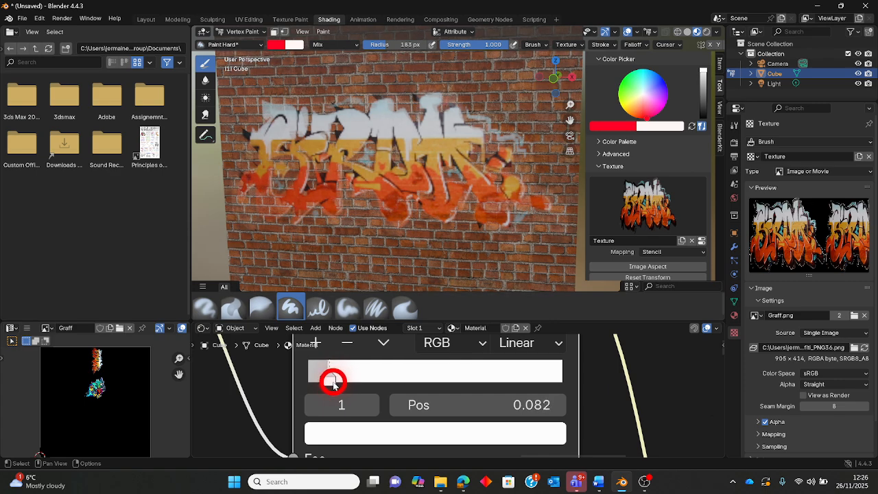
{"action": "middle_click_drag", "start_coordinate": [398, 220], "coordinate": [547, 167]}
{"action": "scroll", "coordinate": [470, 172], "scroll_direction": "down", "scroll_amount": 5}
{"action": "middle_click_drag", "start_coordinate": [530, 166], "coordinate": [514, 179]}
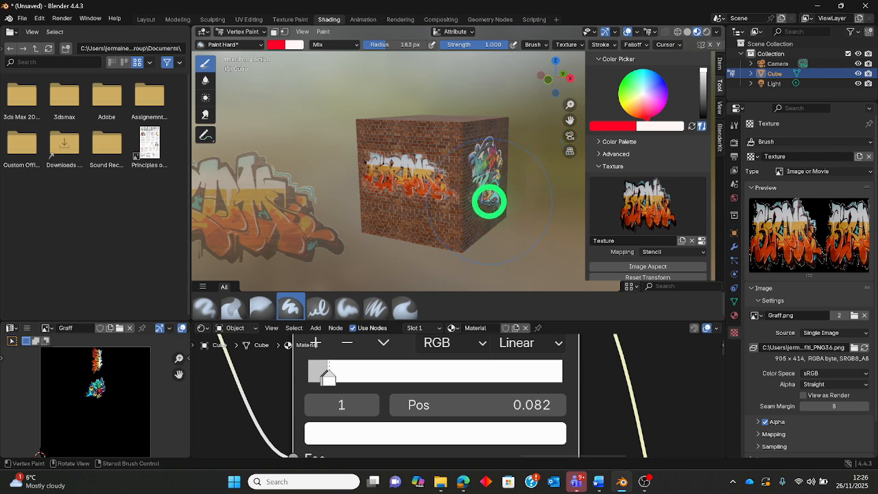